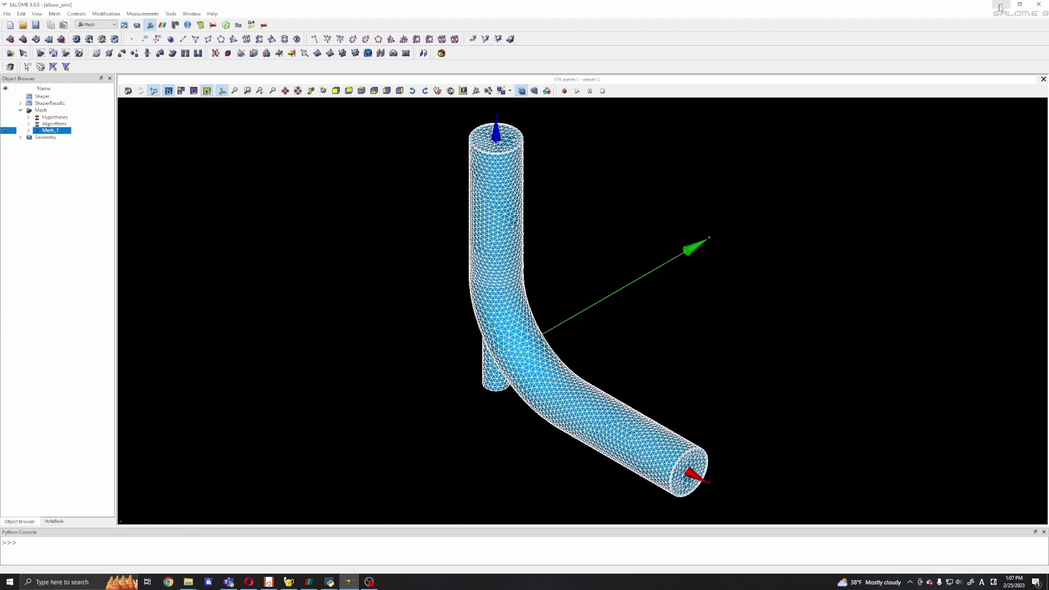
Minimize SALOME and show the simpleFoam tutorials folder window beside case_org
click(1001, 8)
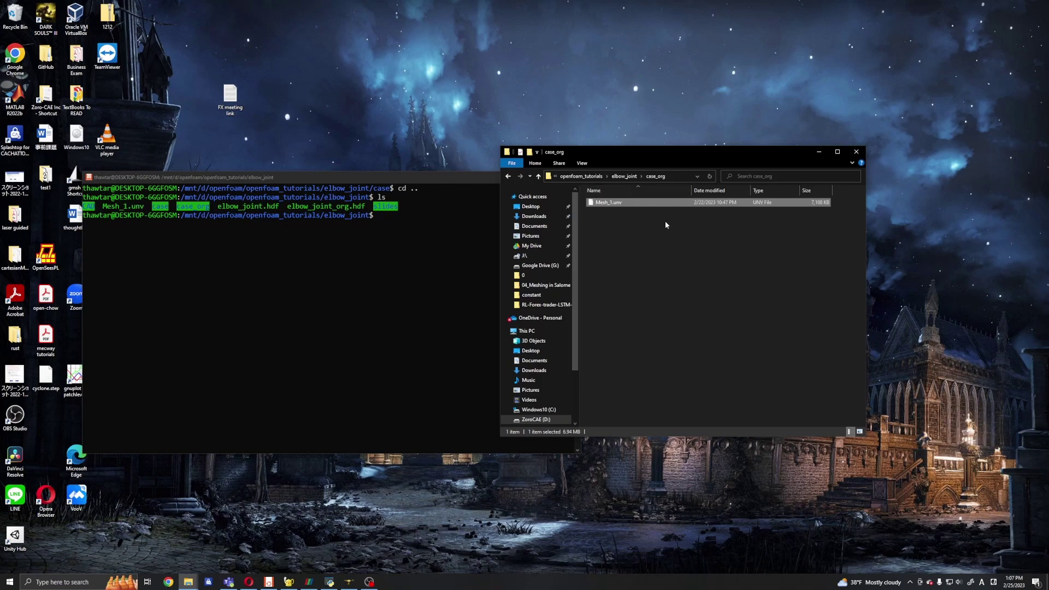
drag(672, 152, 681, 165)
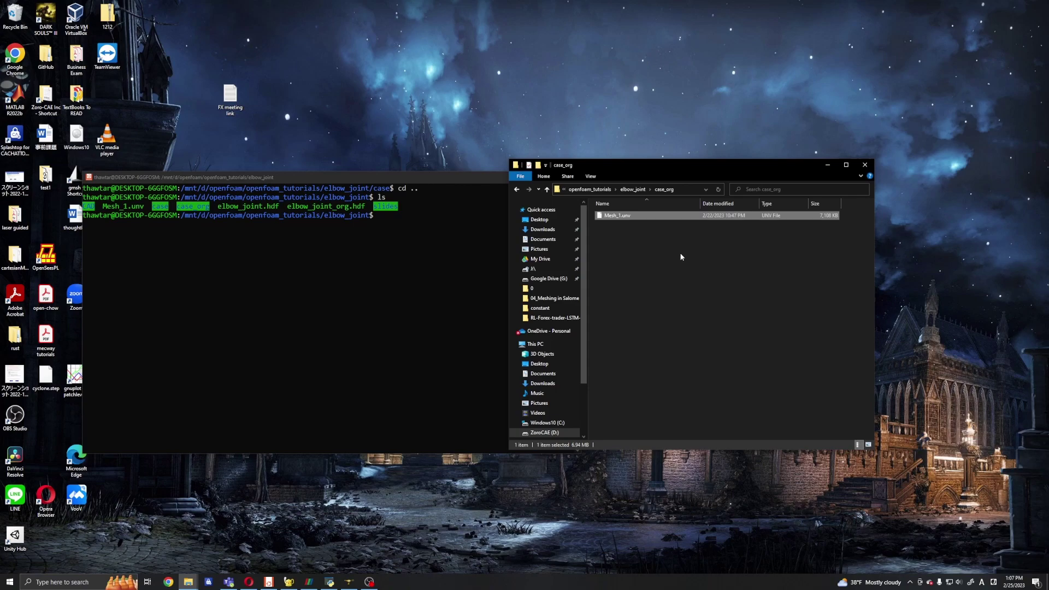
click(188, 582)
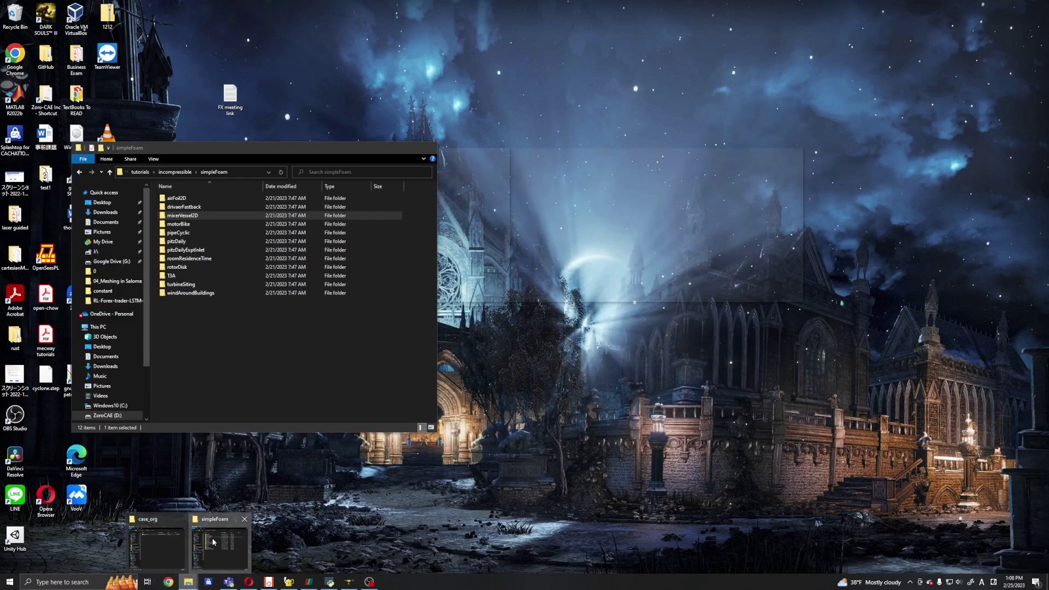
Copy mixerVessel2D's 0, constant, system folders and Allrun into case_org
click(213, 543)
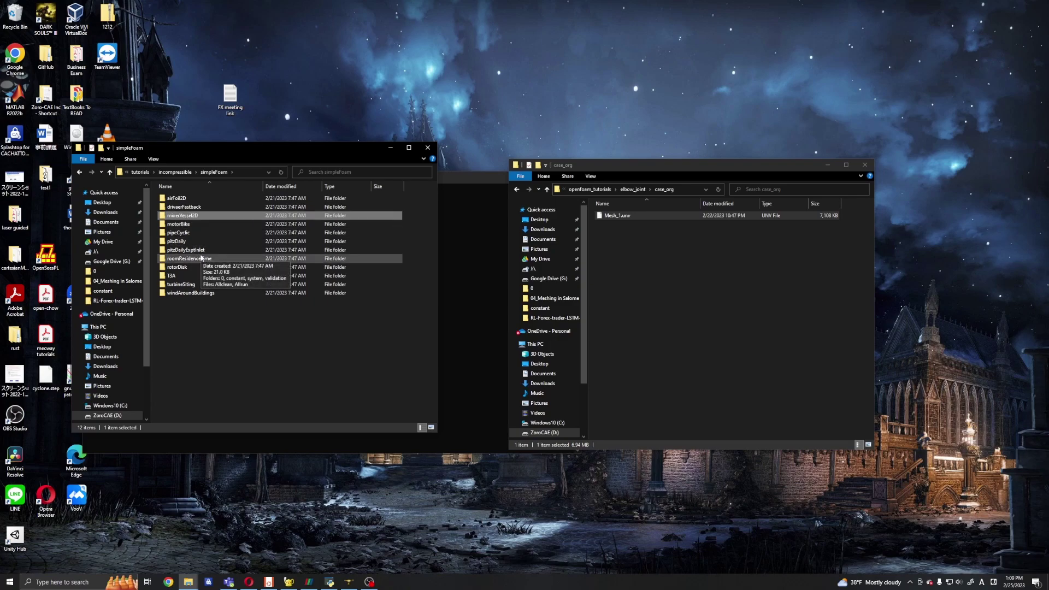
click(632, 280)
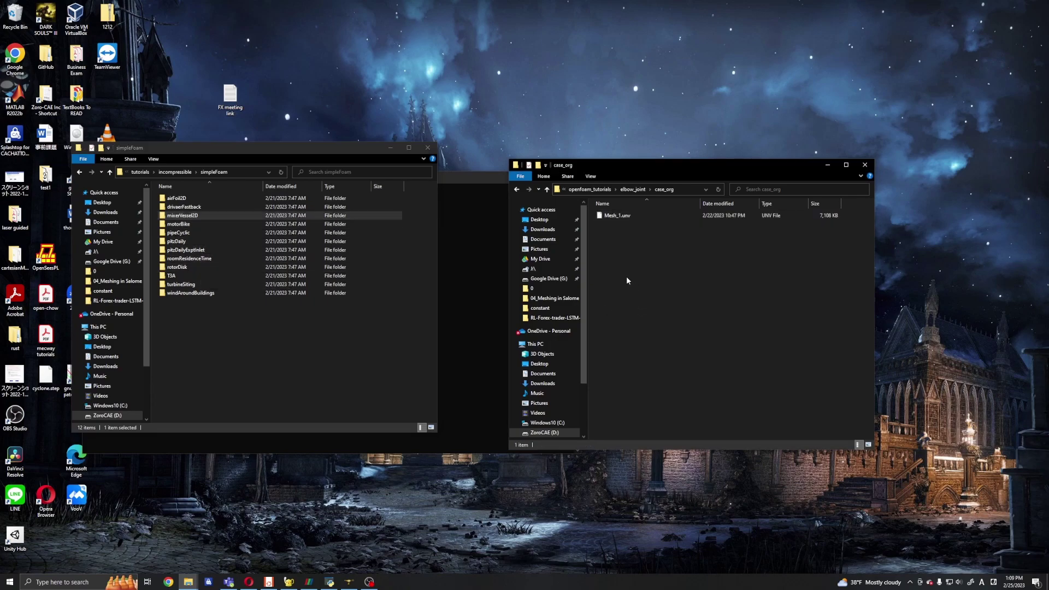
double_click(182, 215)
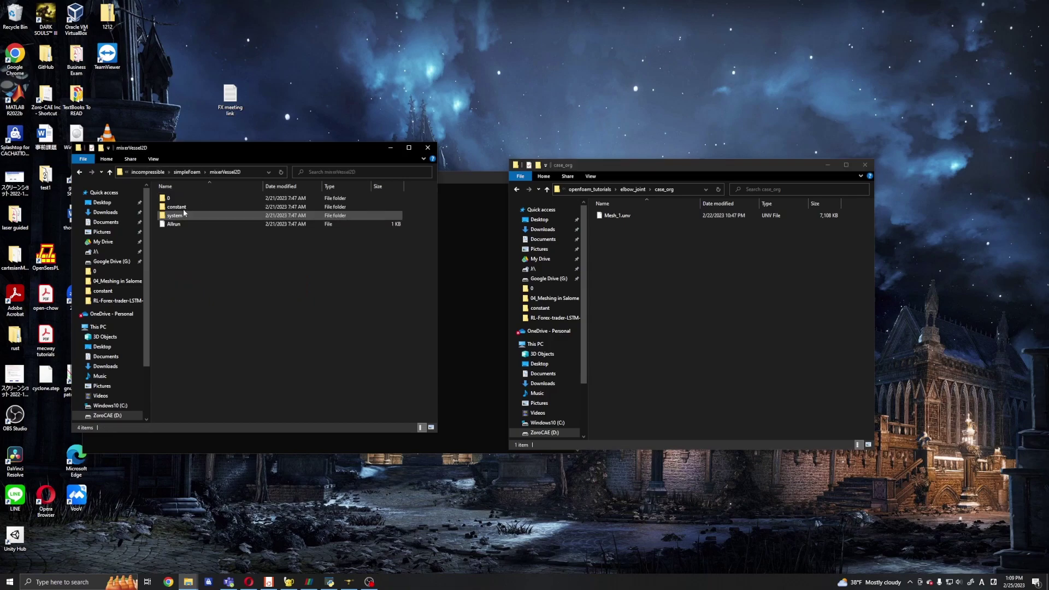
key(ctrl+a)
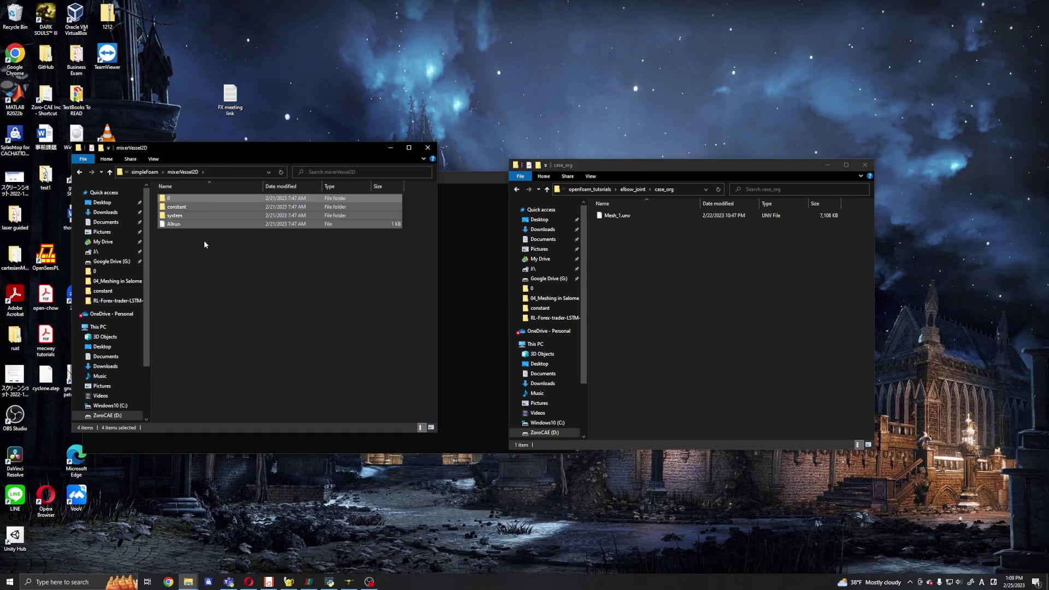
click(695, 297)
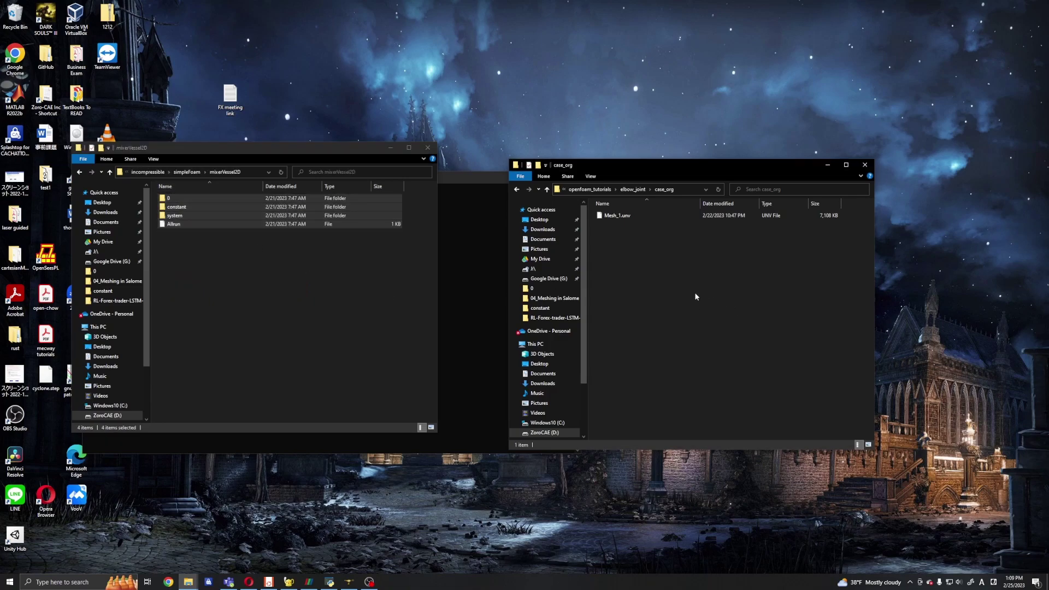
key(ctrl+v)
click(686, 290)
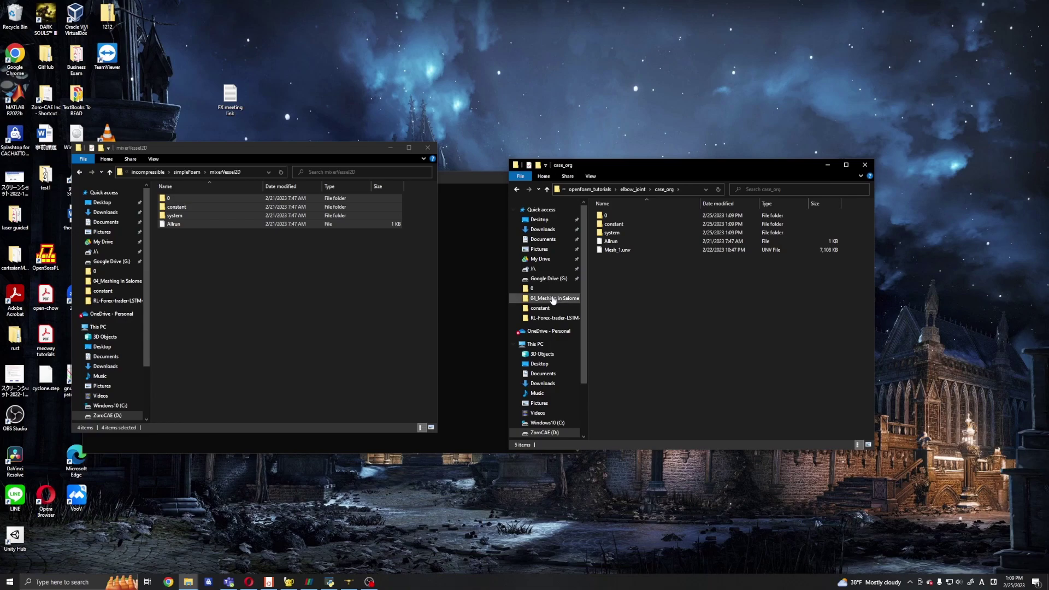
click(390, 148)
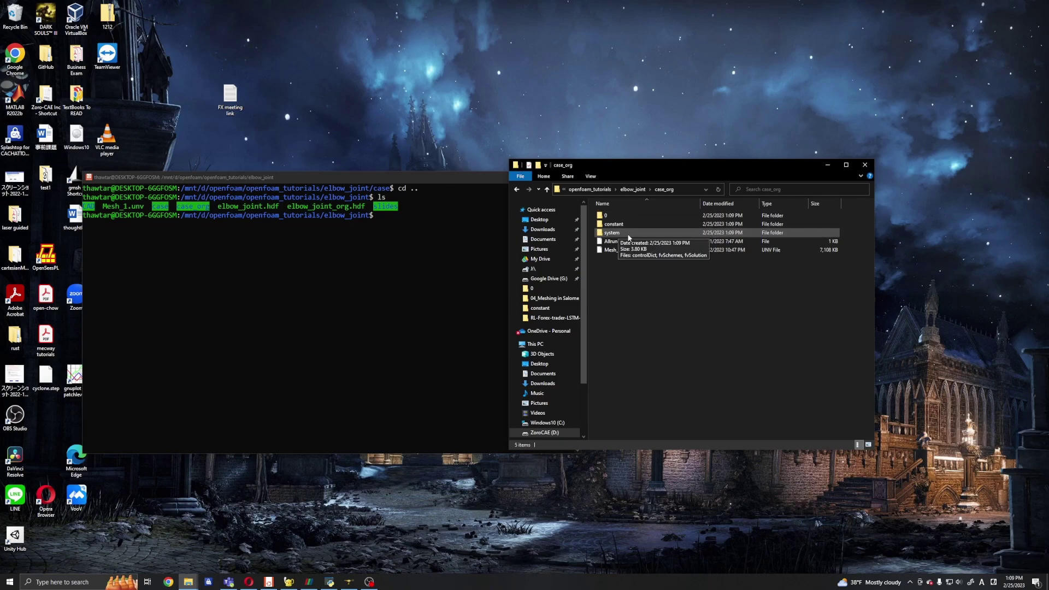
Change the terminal's working directory to case_org
click(407, 248)
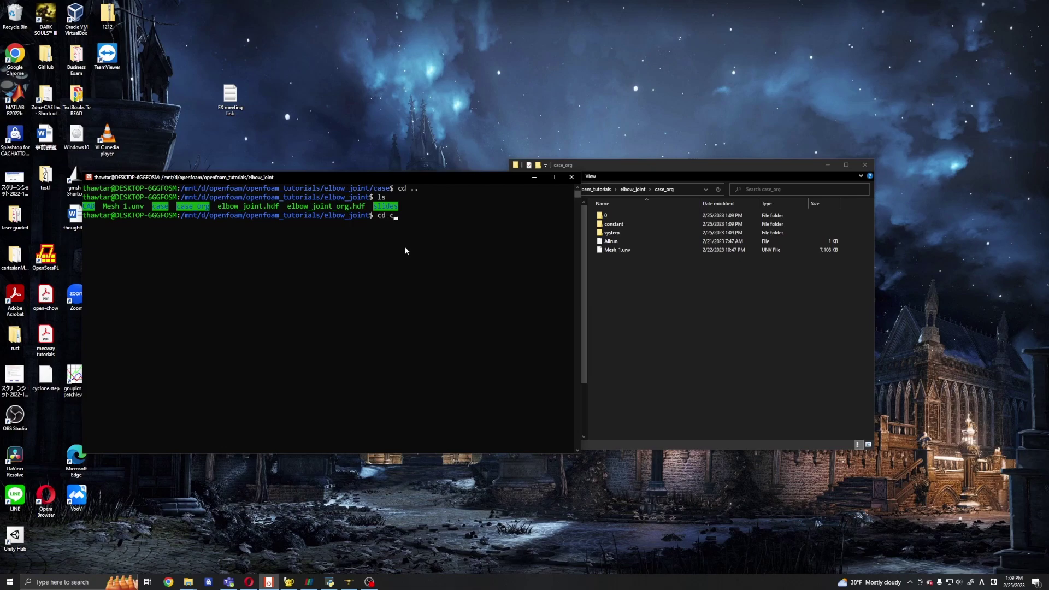
text(cd case_)
key(Tab)
key(Return)
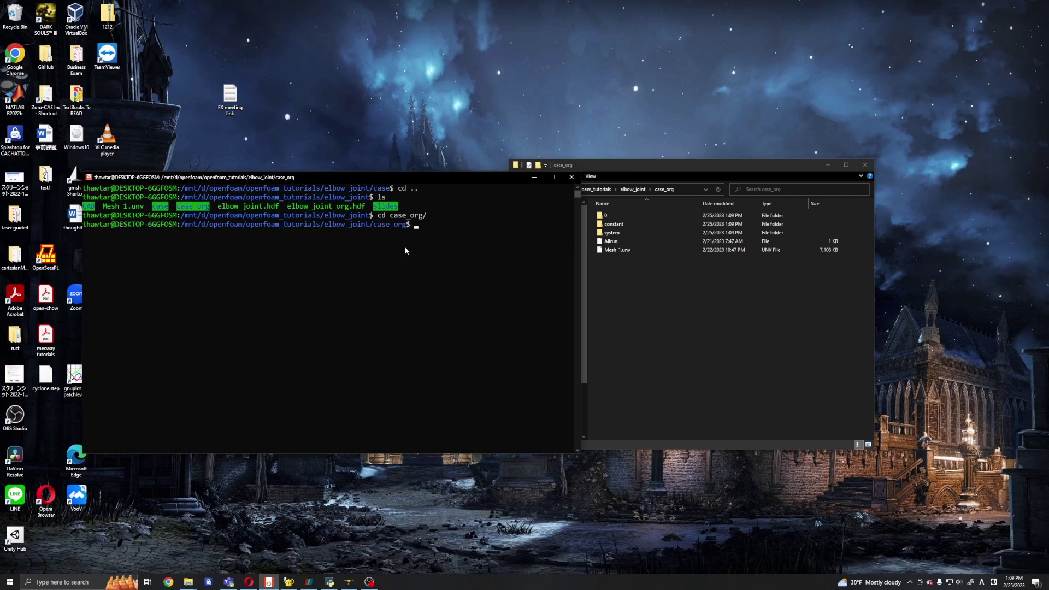
Convert Mesh_1.unv with ideasUnvToFoam, review the output, and enter checkMesh
click(638, 251)
click(429, 267)
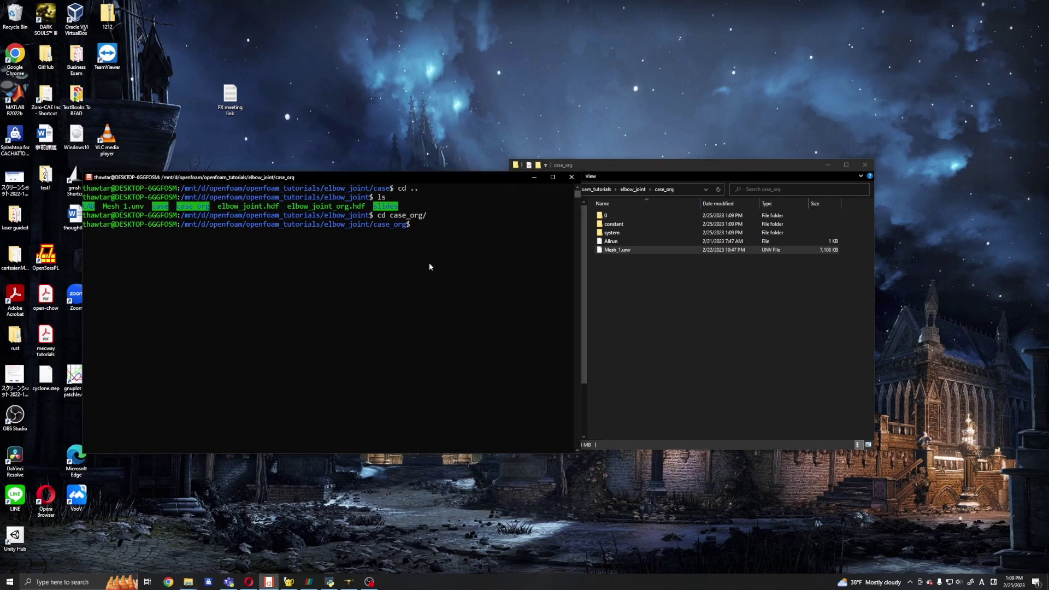
text(ideasU)
key(Tab)
text(Mesh_1.unv)
key(Return)
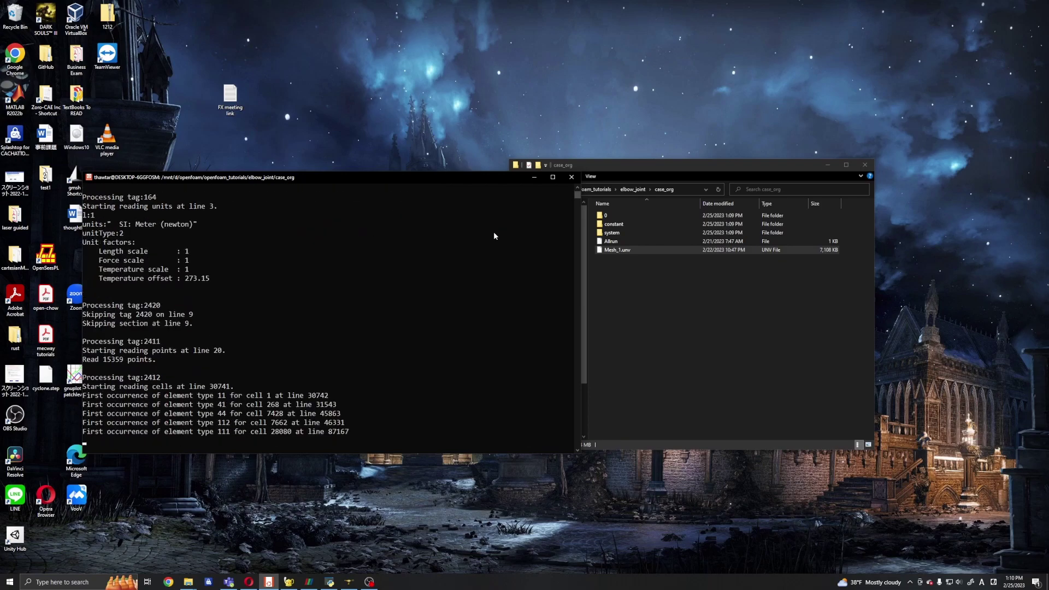
scroll(347, 310, up, 12)
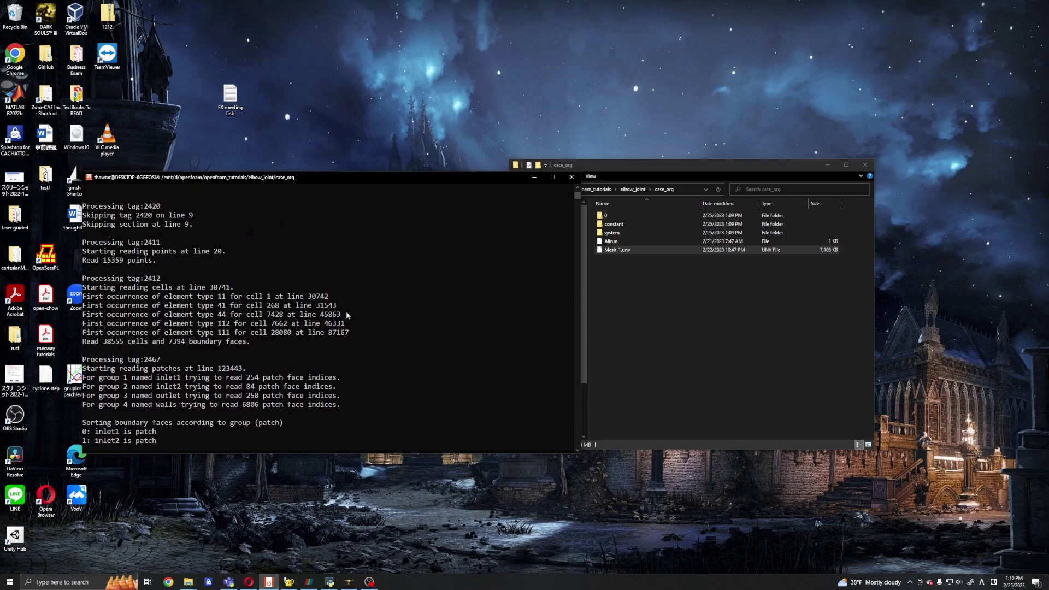
scroll(267, 286, down, 12)
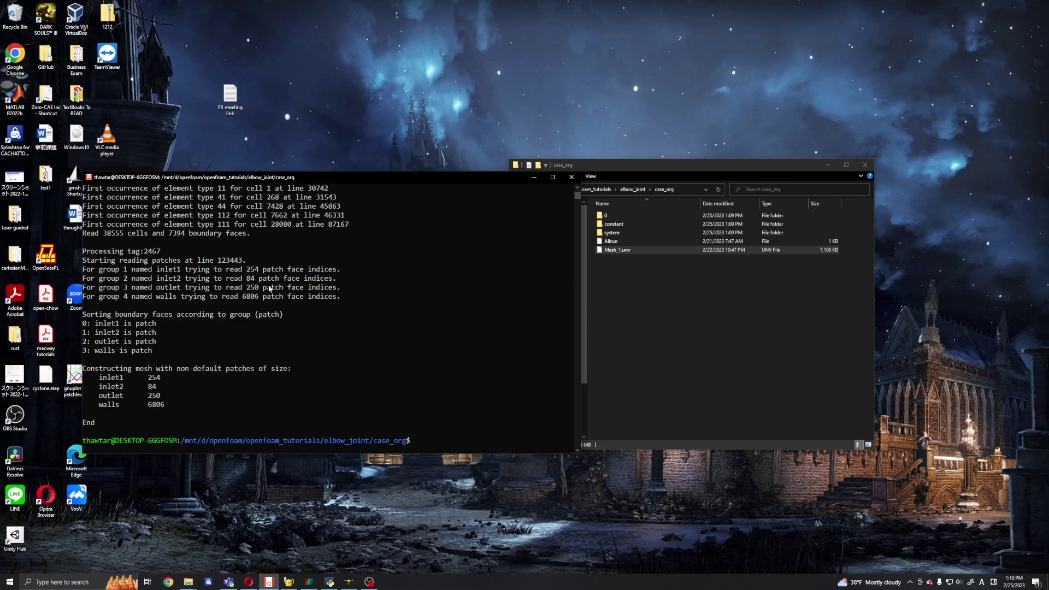
text(checkMesh)
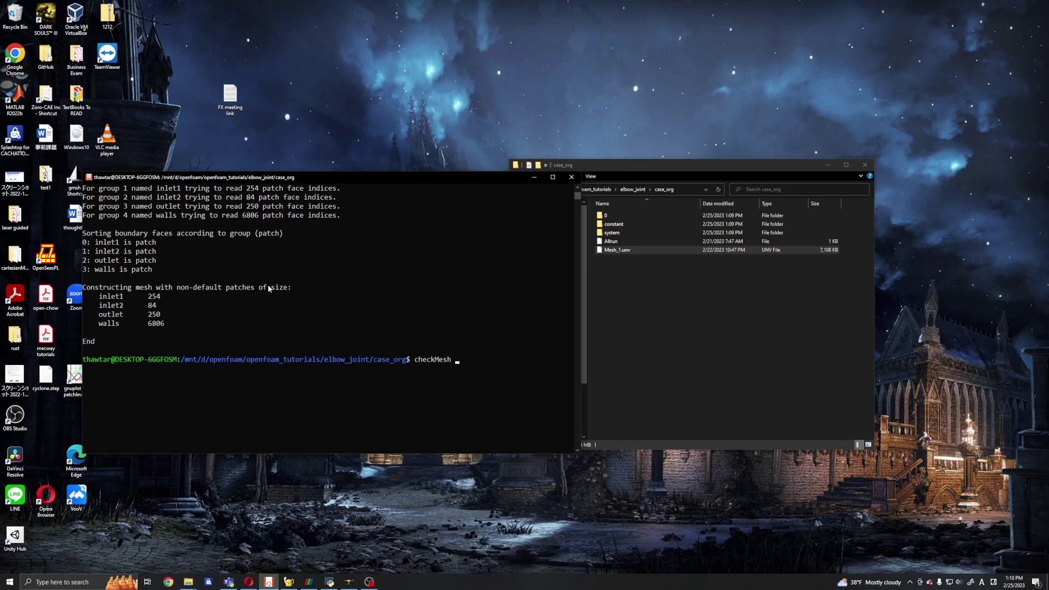
Run checkMesh and highlight max non-orthogonality 69.3034 and max skewness 1.75956
key(Return)
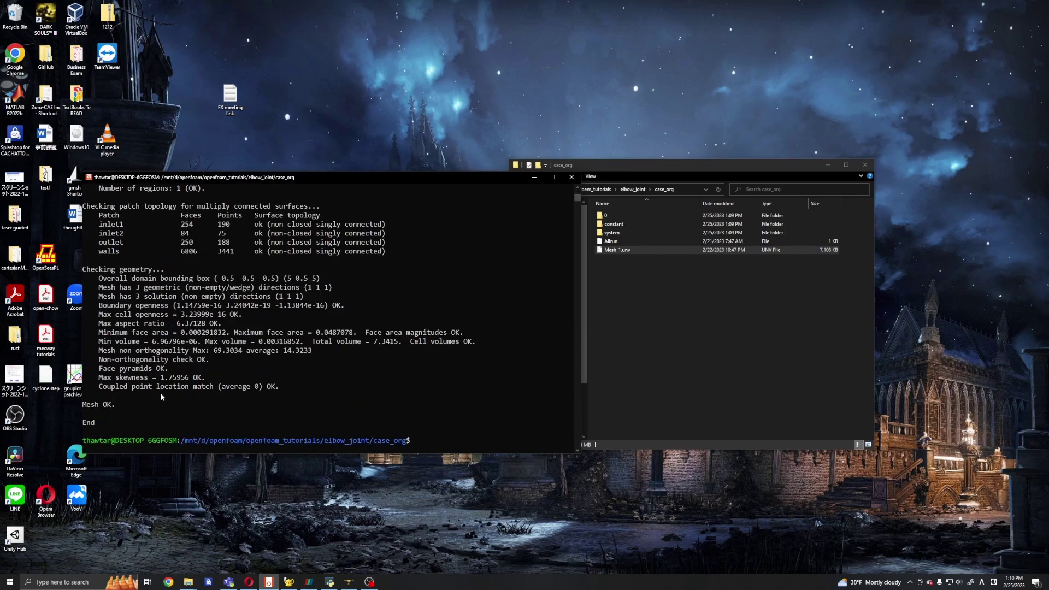
drag(604, 166, 699, 169)
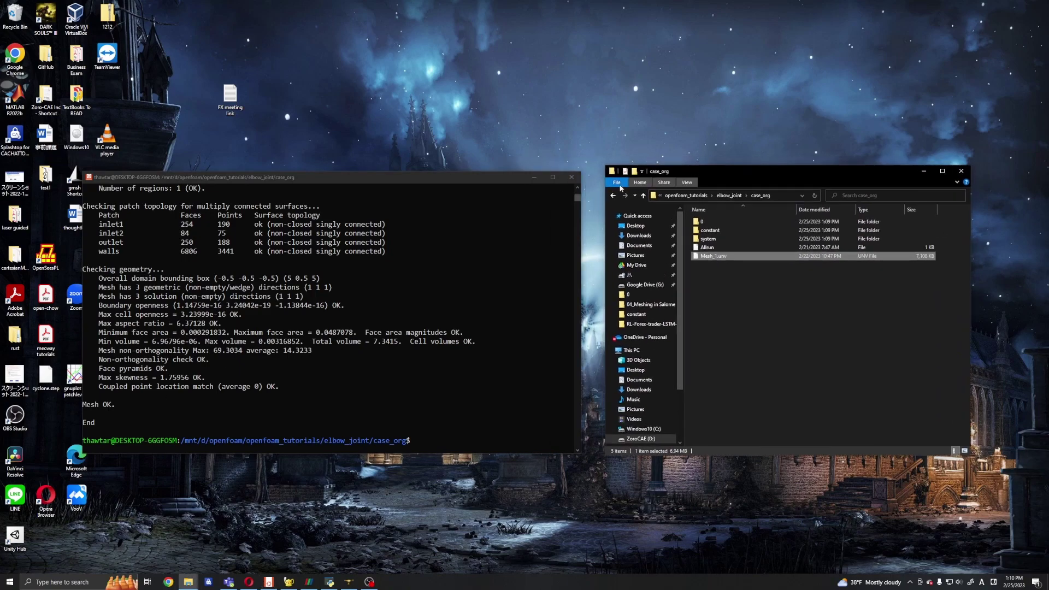
click(457, 177)
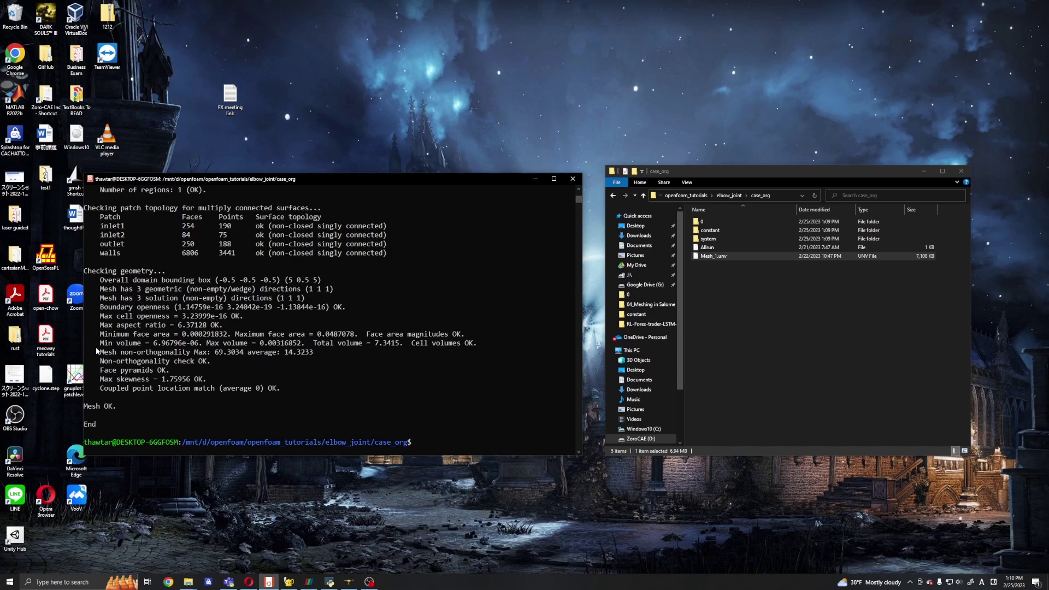
drag(102, 352, 230, 355)
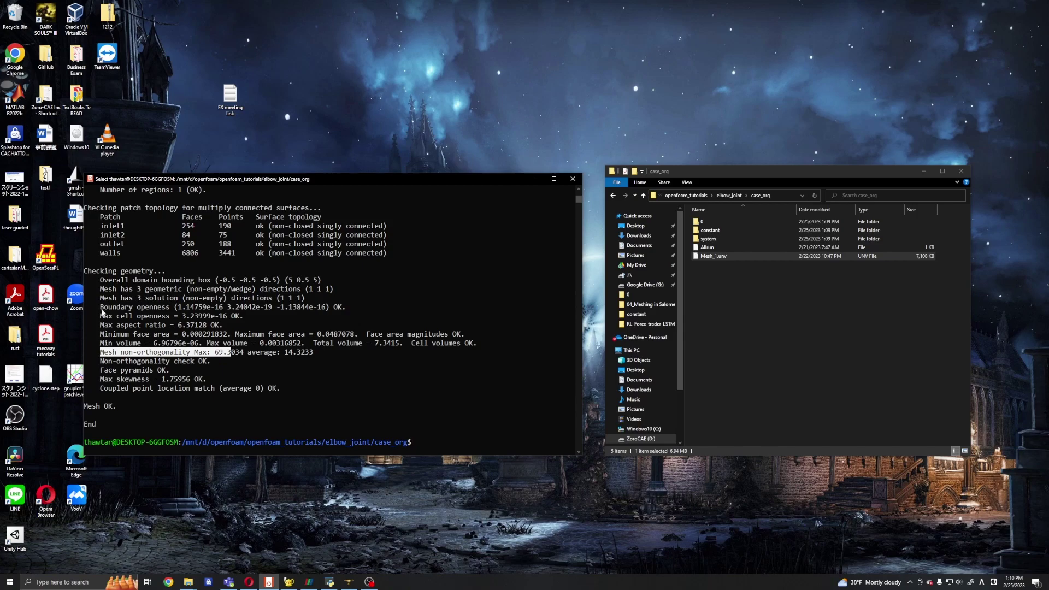
drag(96, 379, 214, 381)
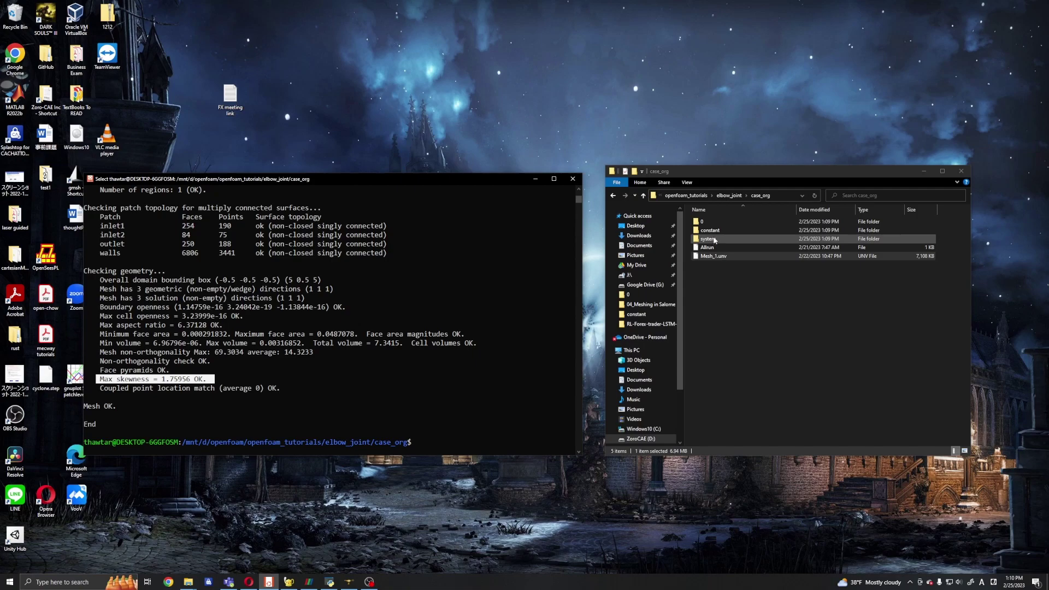
click(414, 333)
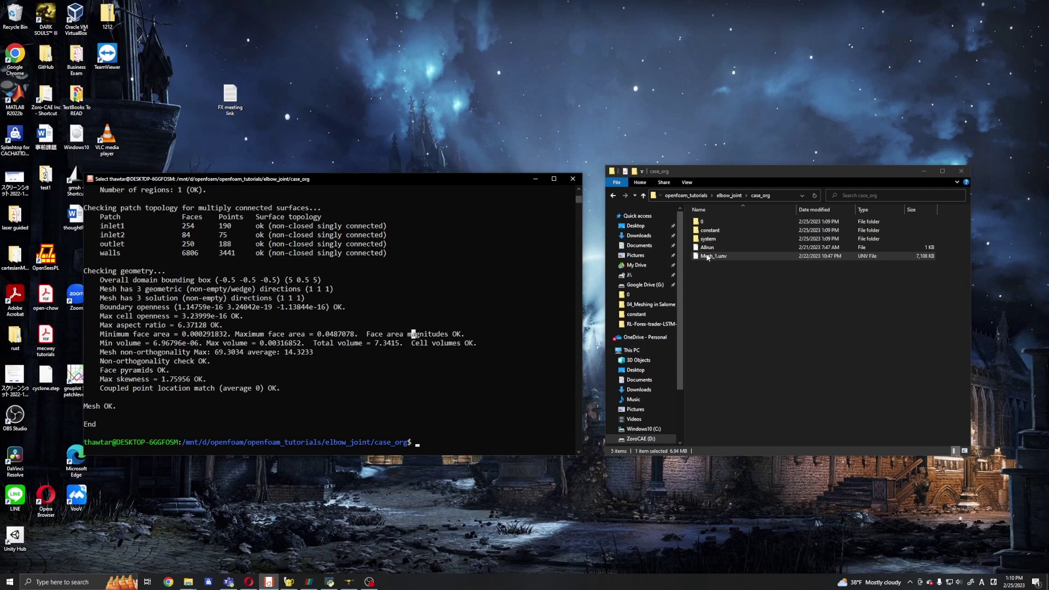
Rename the 0 folder in case_org to 0_org
click(471, 345)
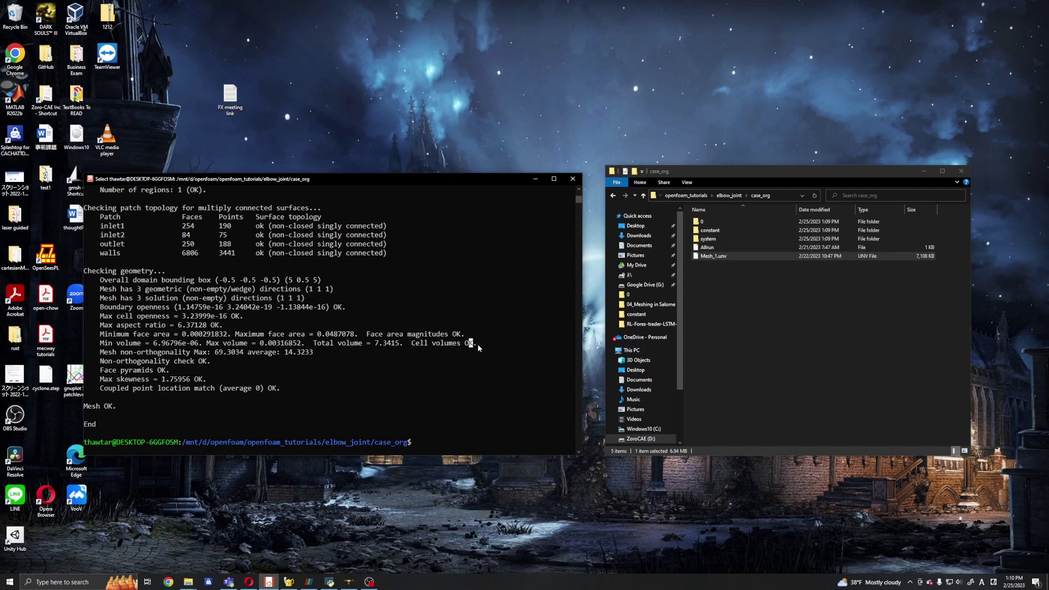
click(728, 225)
right_click(728, 225)
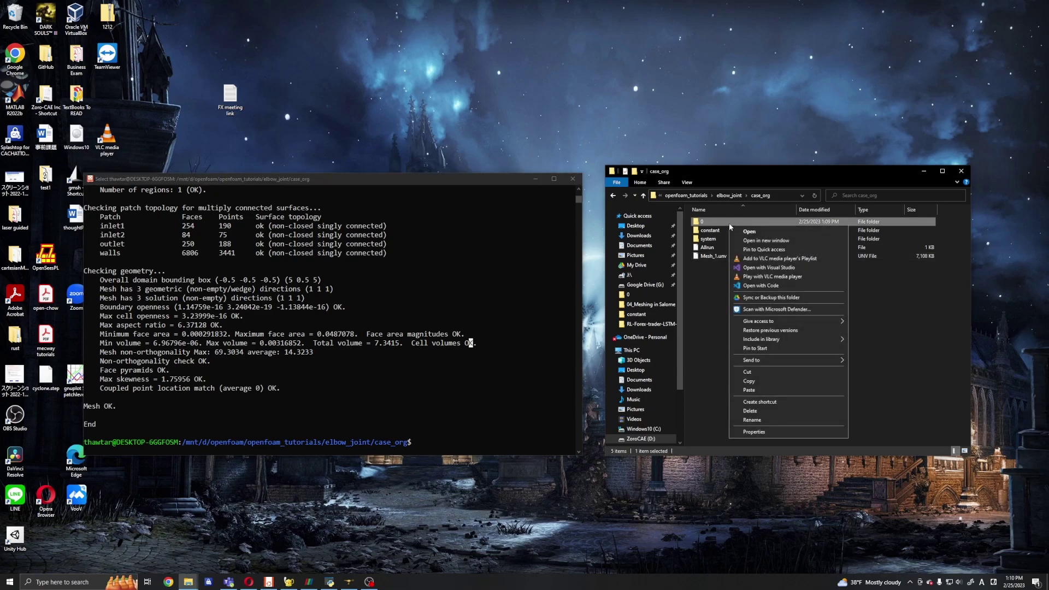
click(751, 420)
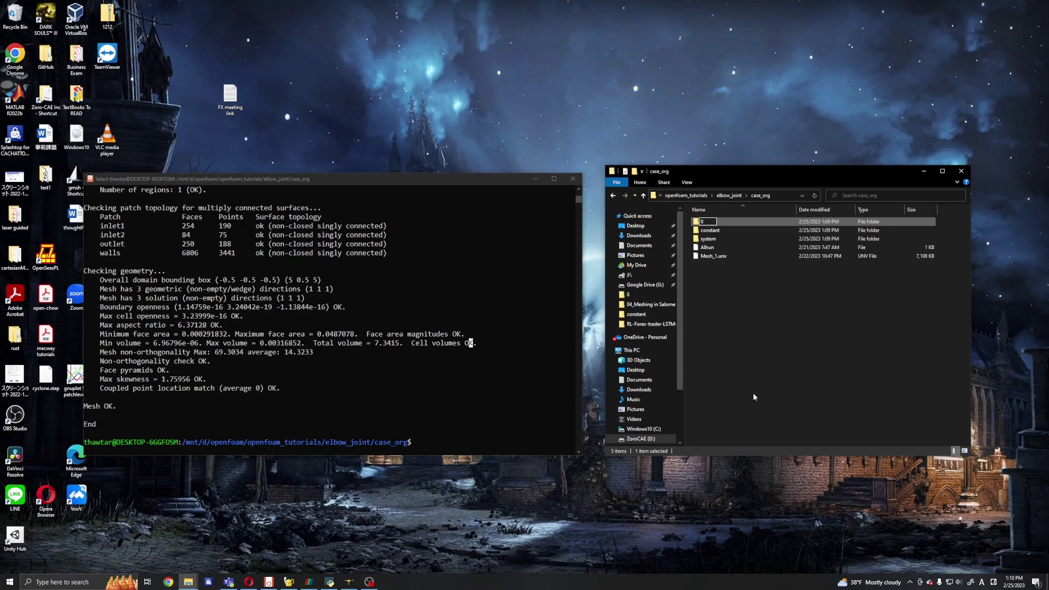
text(_org)
key(Return)
Create case_org.OpenFOAM with paraFoam -touch and close the old ParaView window
click(345, 330)
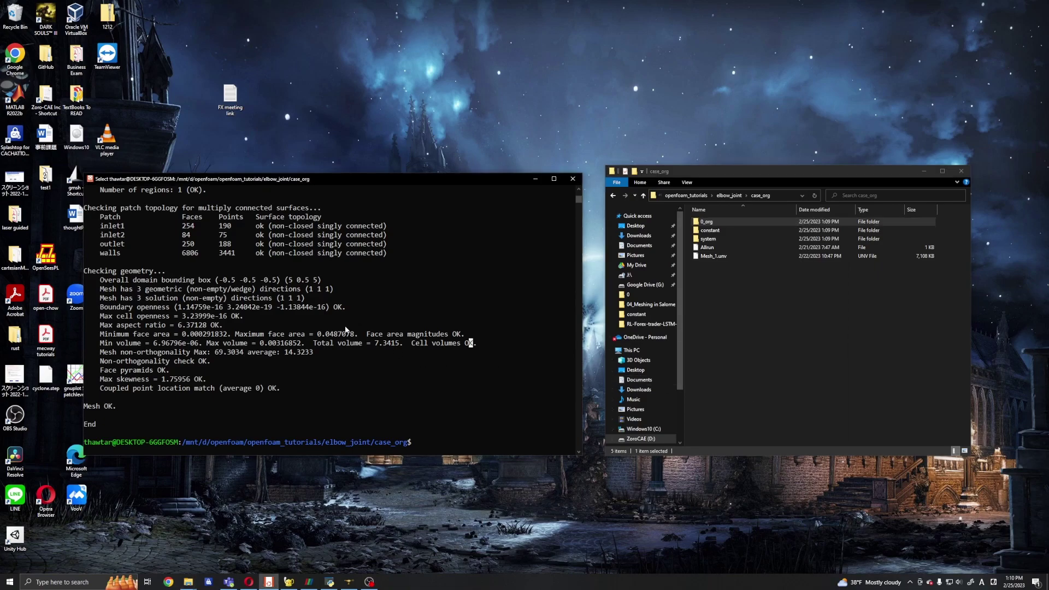
text(paraFoam -touch)
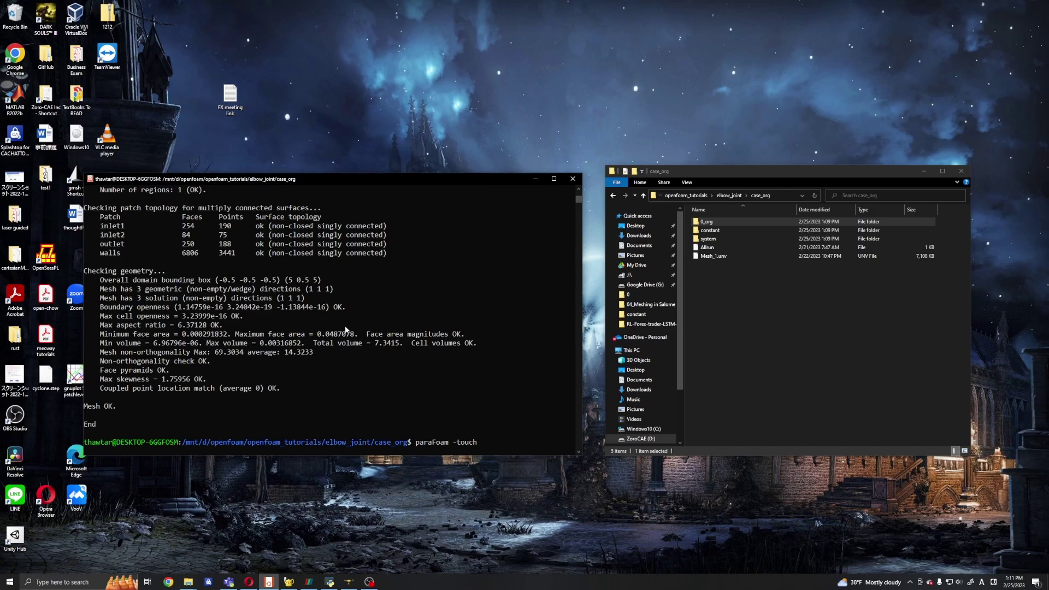
key(Return)
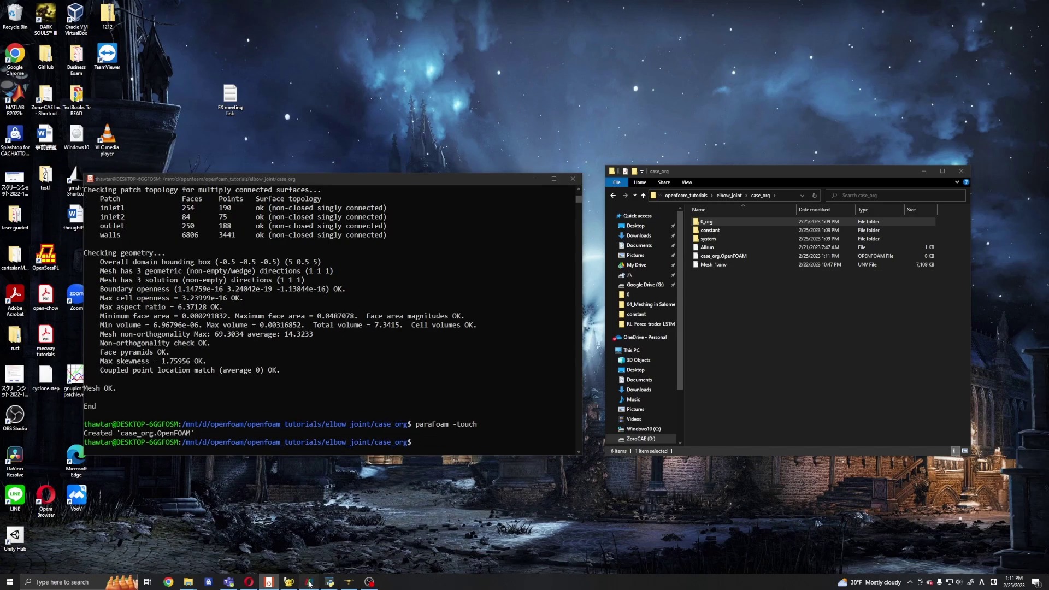
click(309, 584)
click(1041, 6)
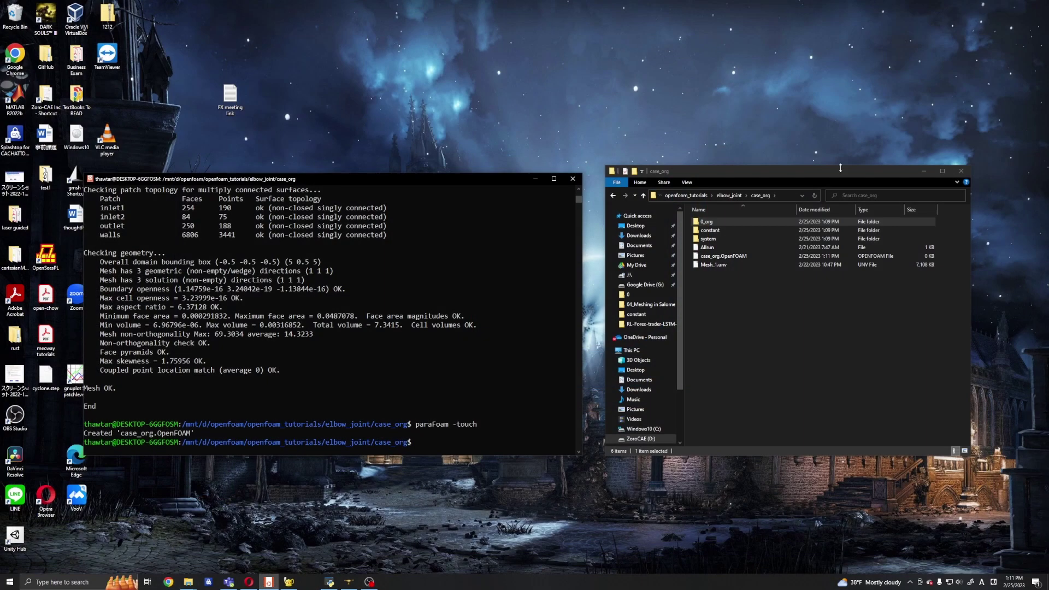
click(3, 580)
Launch ParaView 5.6.0 from the Start search
text(pa)
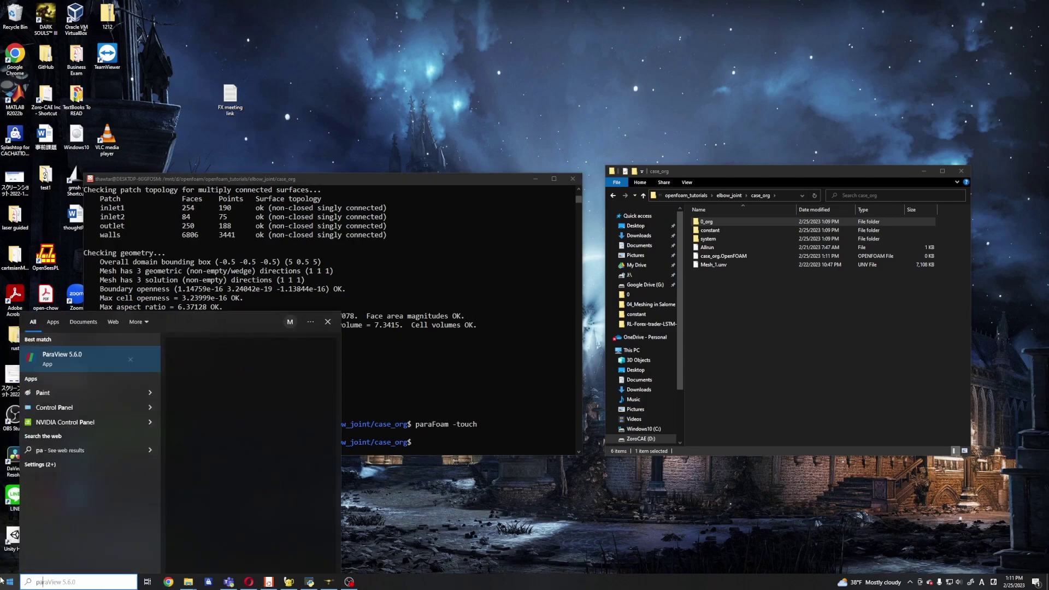
click(66, 358)
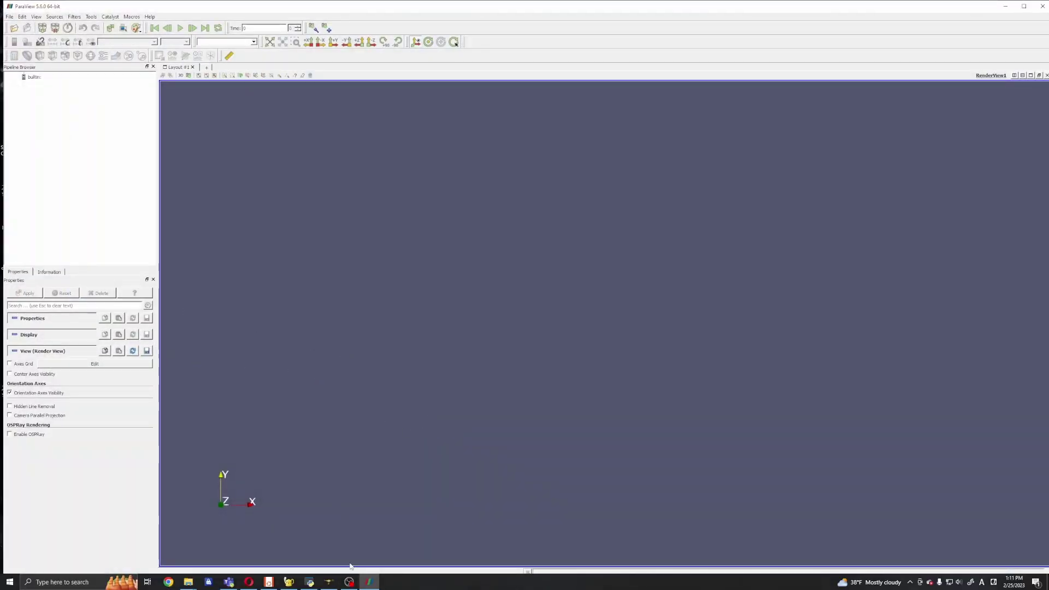
click(267, 582)
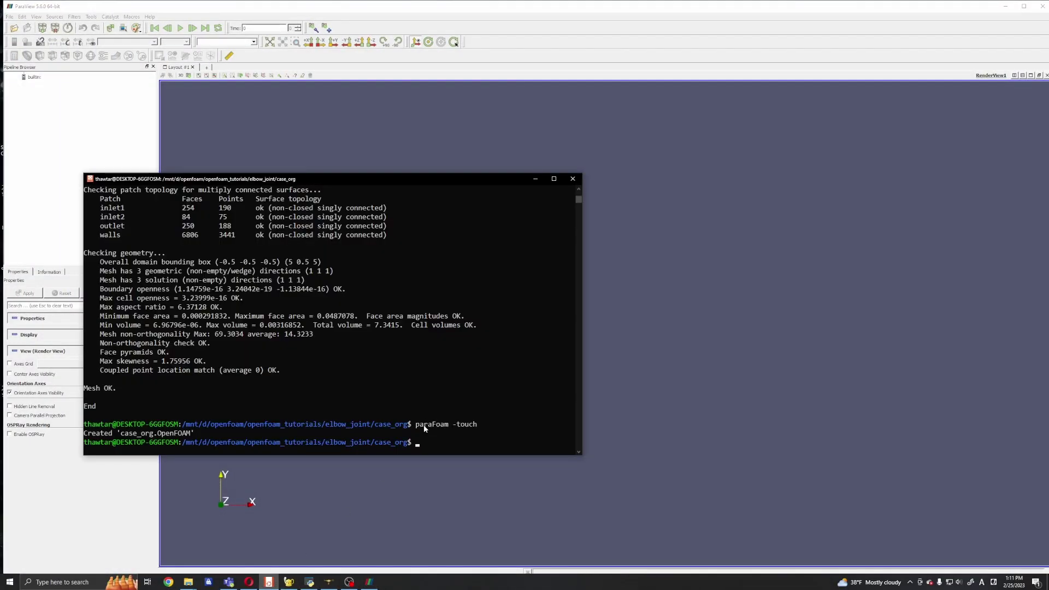
click(705, 297)
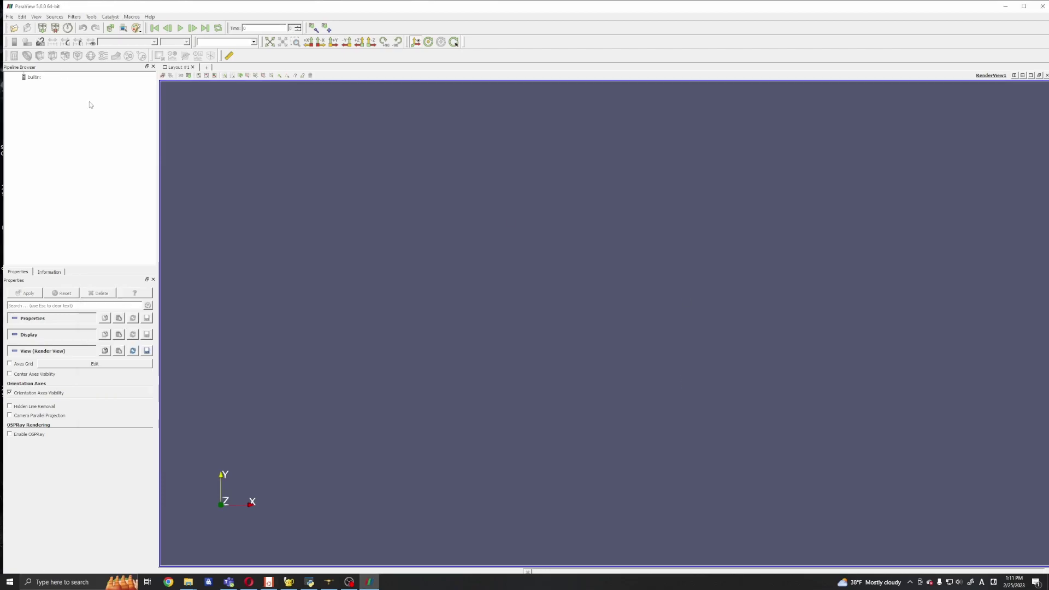
Open case_org.OpenFOAM using the All Files filter and the OpenFOAMReader
click(14, 28)
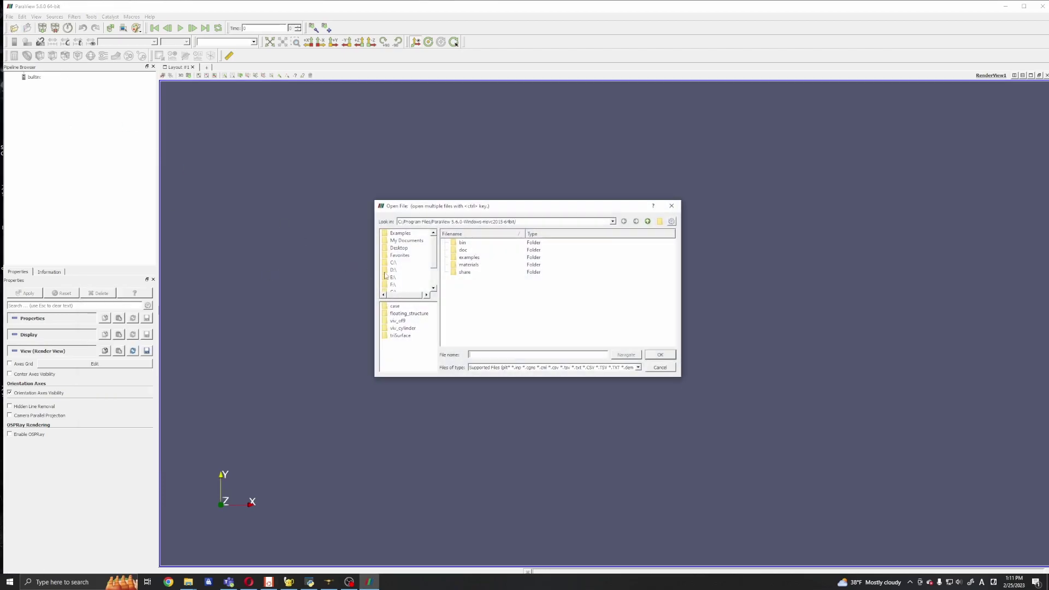
click(397, 310)
click(648, 221)
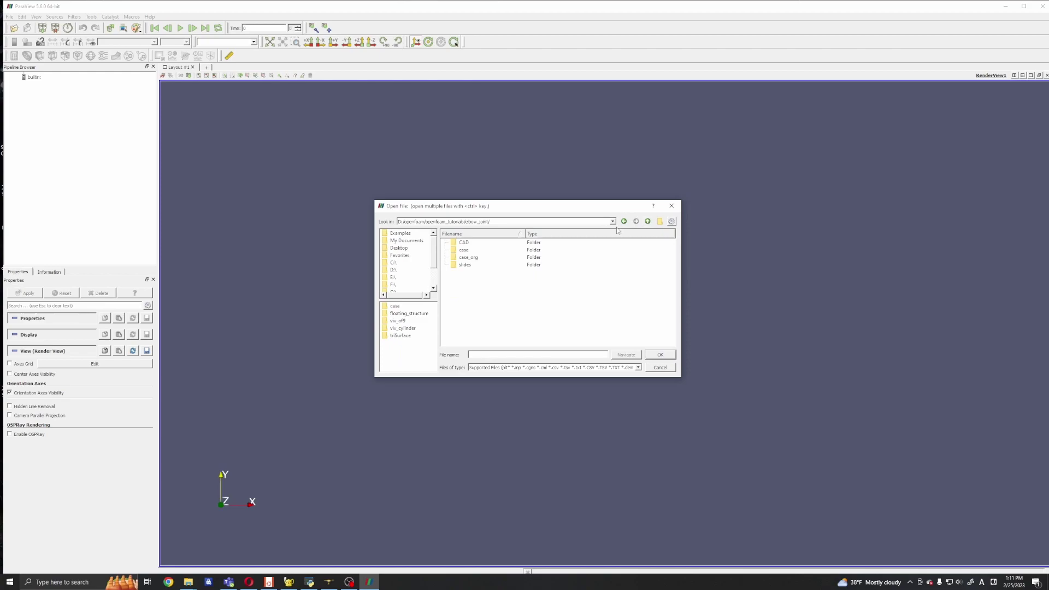
double_click(467, 258)
click(480, 367)
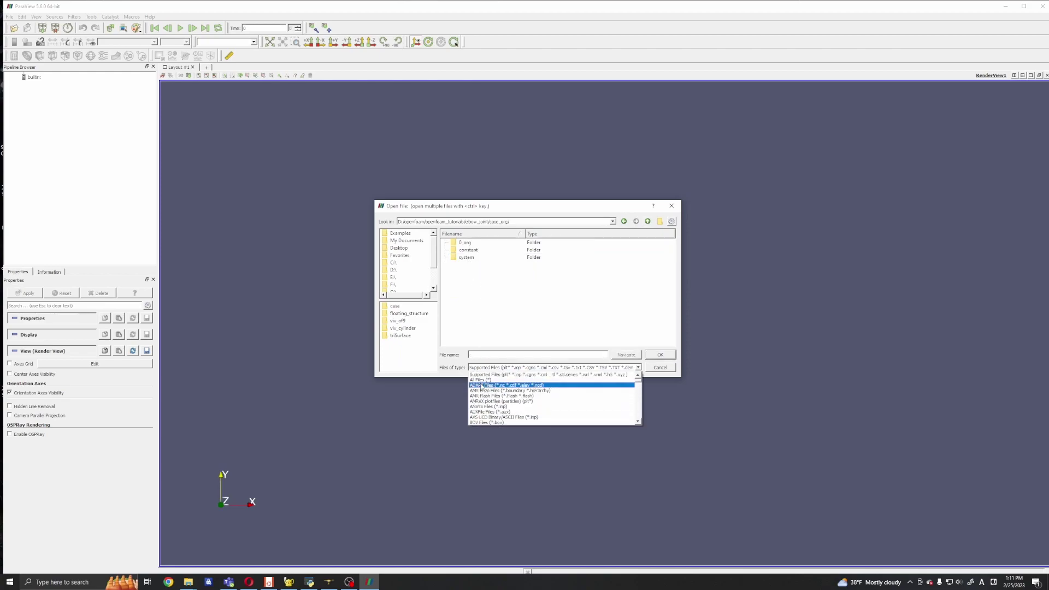
click(482, 386)
click(480, 272)
double_click(480, 273)
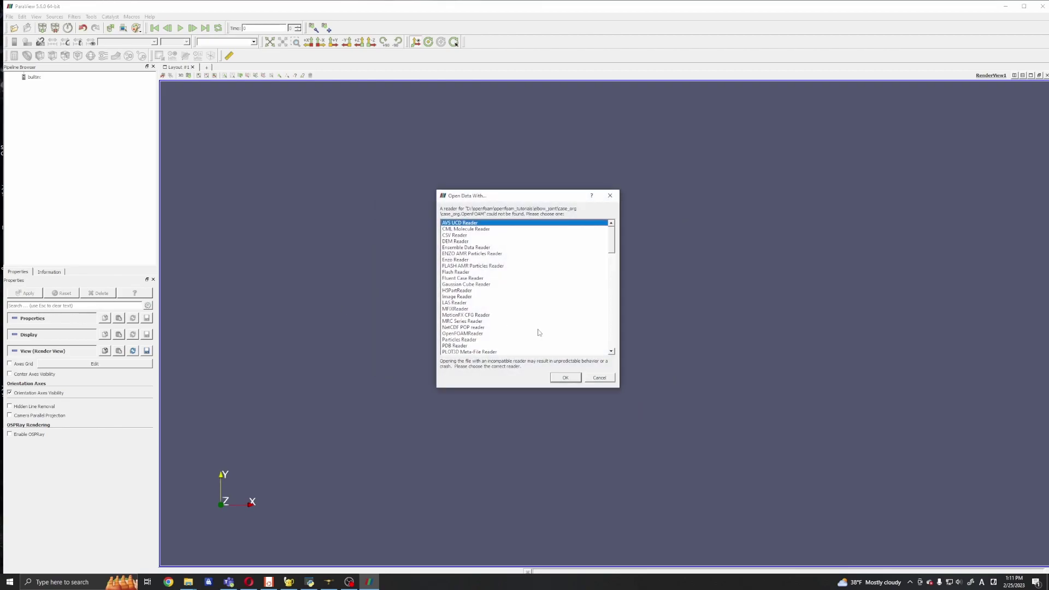
double_click(457, 334)
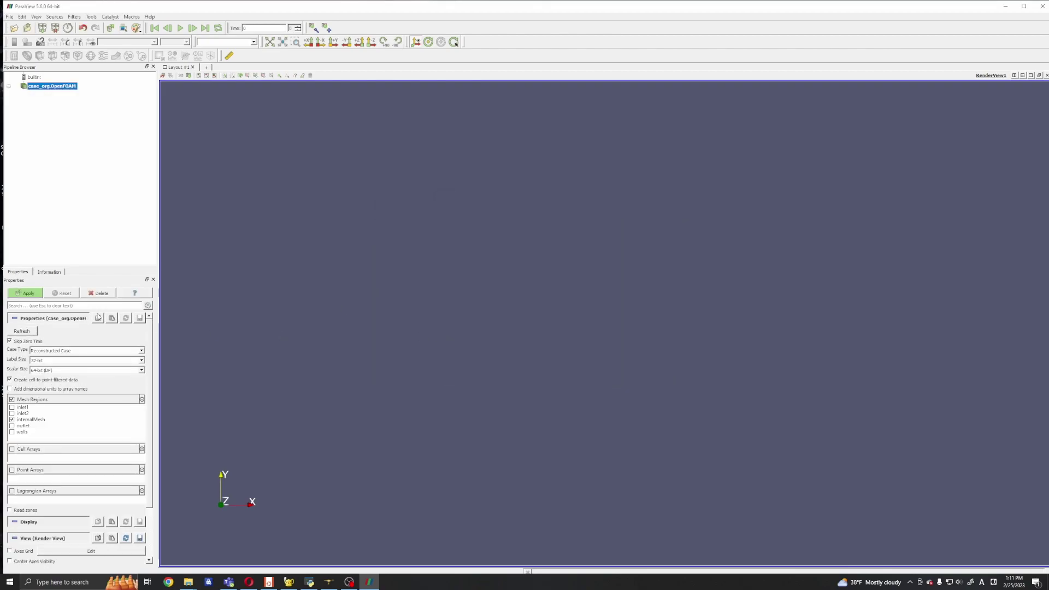
Show the elbow pipe mesh as Surface With Edges and rotate to inspect it
drag(587, 365, 462, 394)
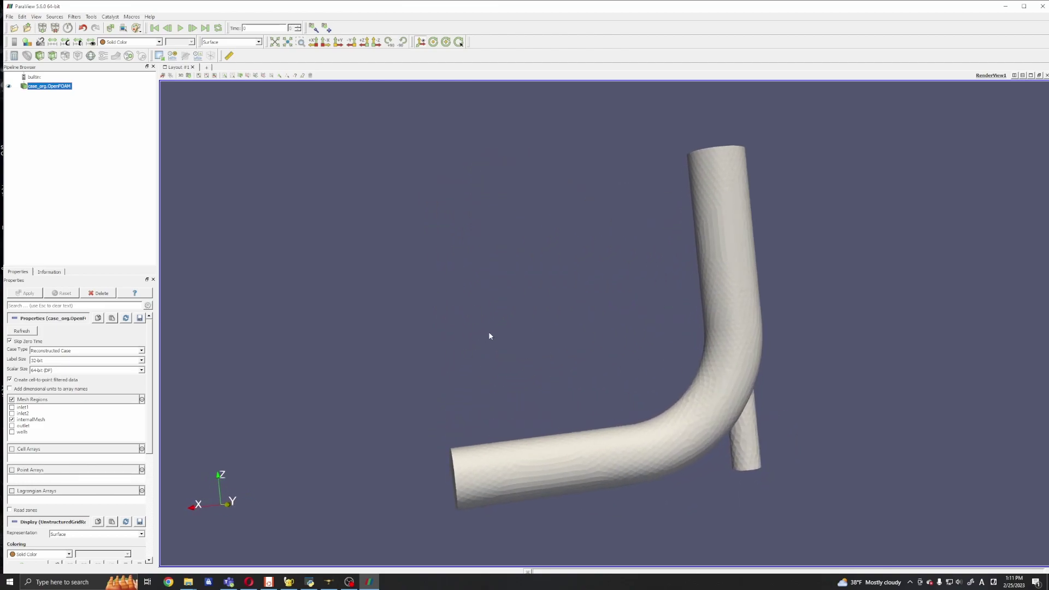
click(213, 43)
click(220, 78)
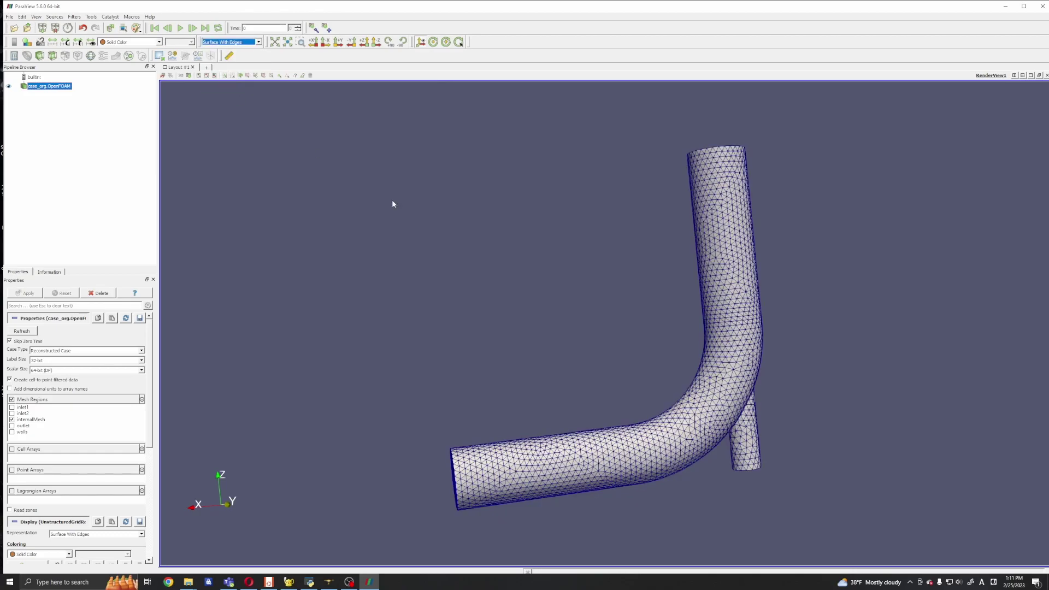
drag(422, 216, 559, 426)
scroll(567, 412, up, 5)
scroll(582, 312, down, 5)
drag(583, 311, 554, 357)
click(328, 582)
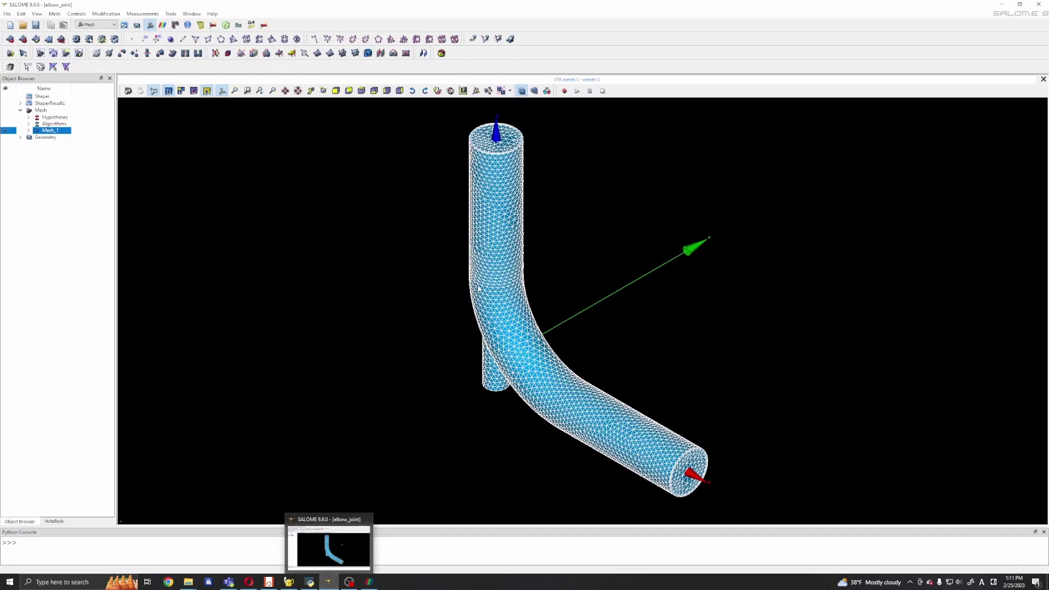
click(1001, 4)
Look inside 0_org, return to case_org, and restore ParaView's elbow mesh in an L-shaped view
click(1005, 6)
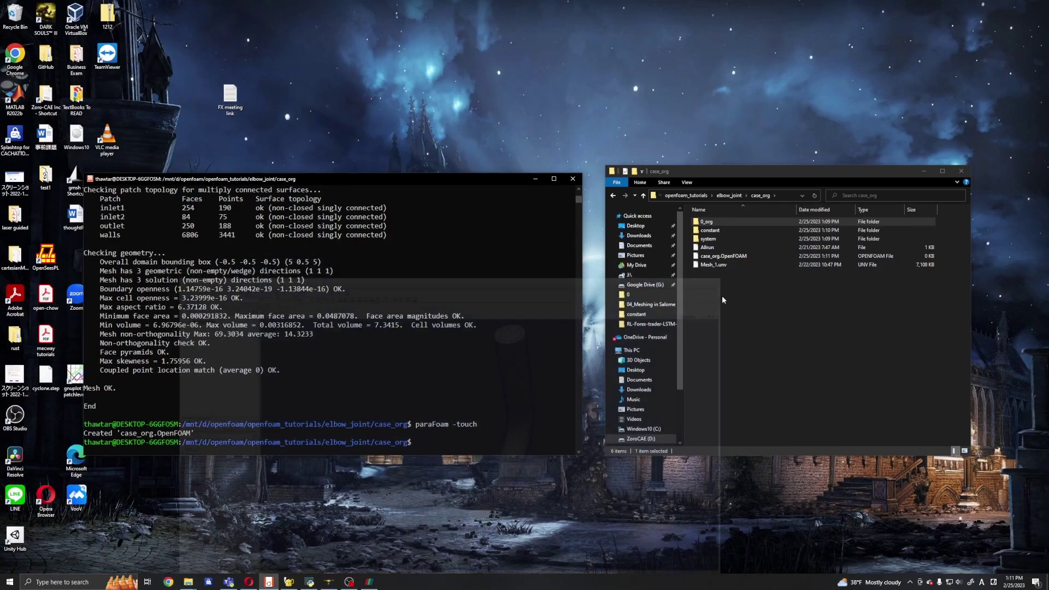
click(416, 326)
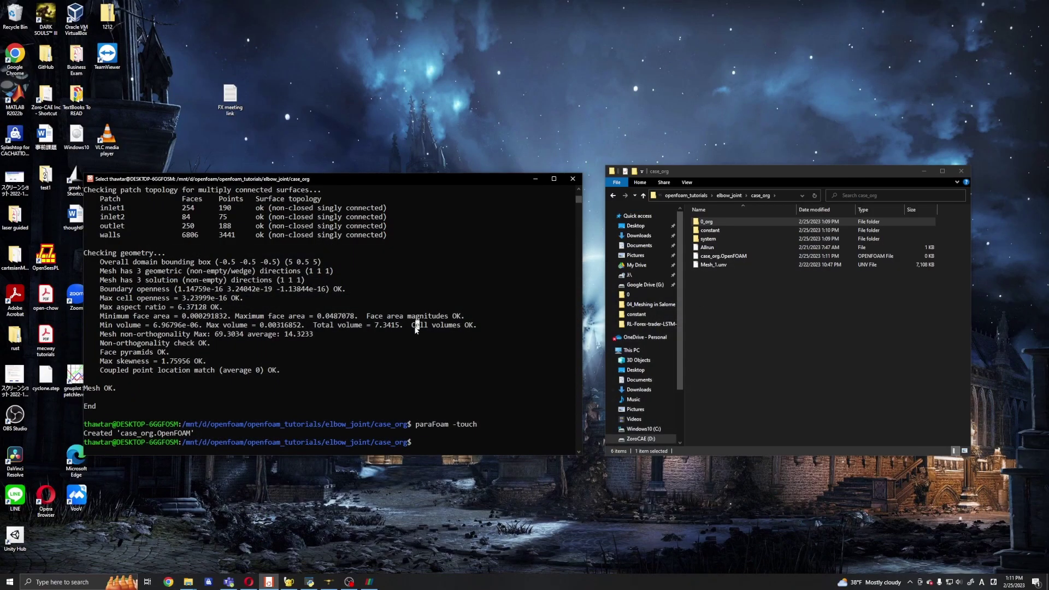
double_click(728, 221)
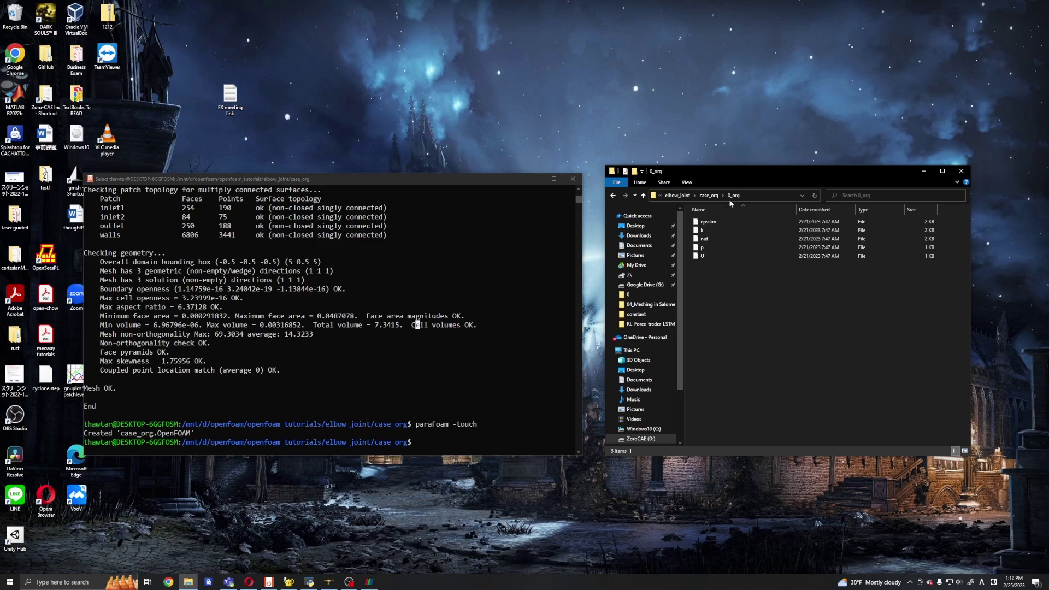
click(708, 196)
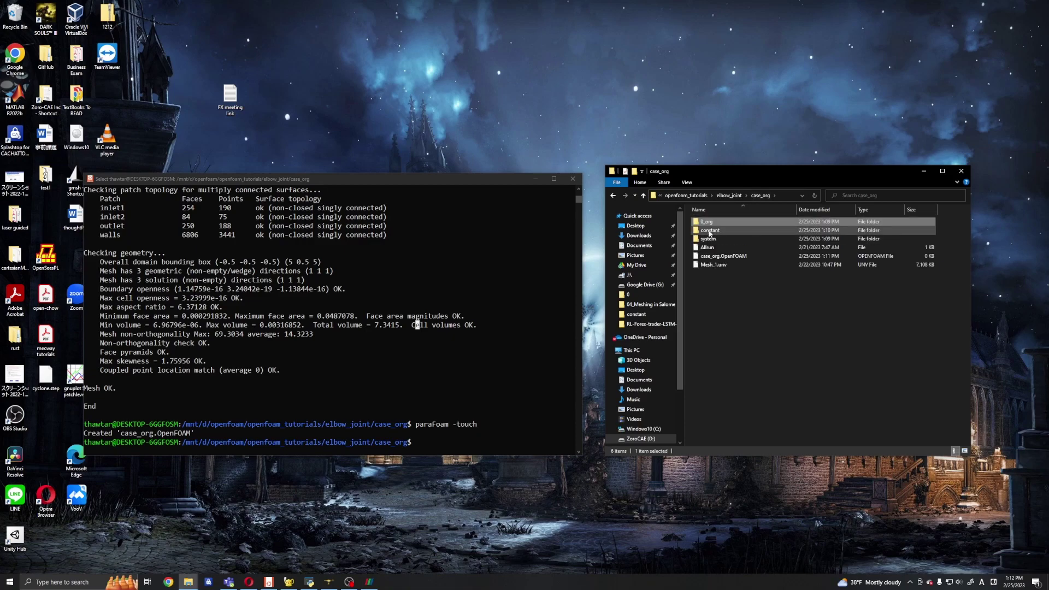
click(368, 581)
drag(547, 389, 538, 434)
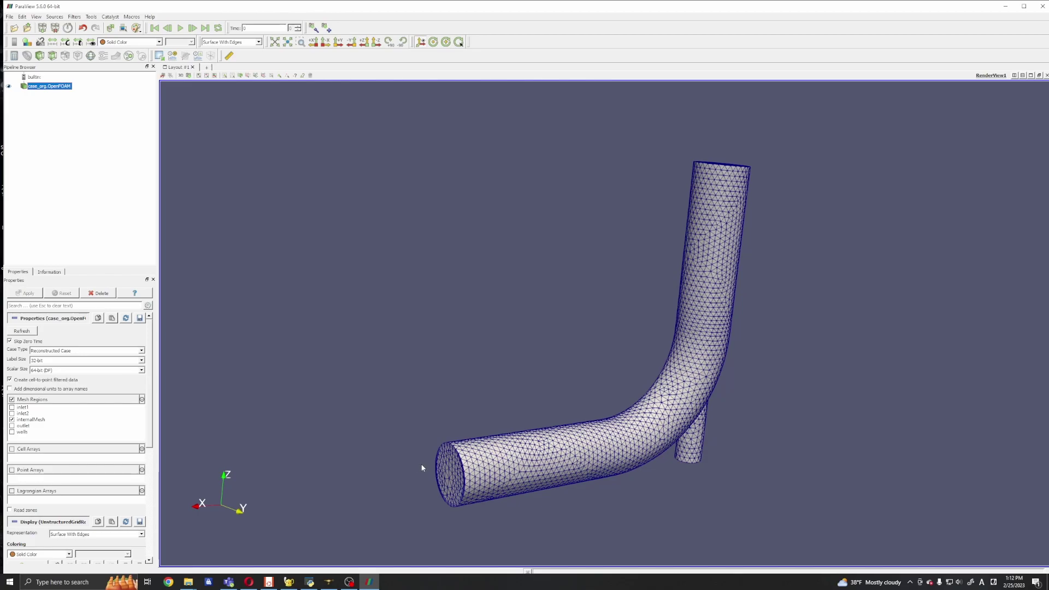
Rotate the elbow mesh to face the inlet, put Y up, then tilt the vertical leg
drag(423, 467, 448, 467)
drag(550, 409, 588, 361)
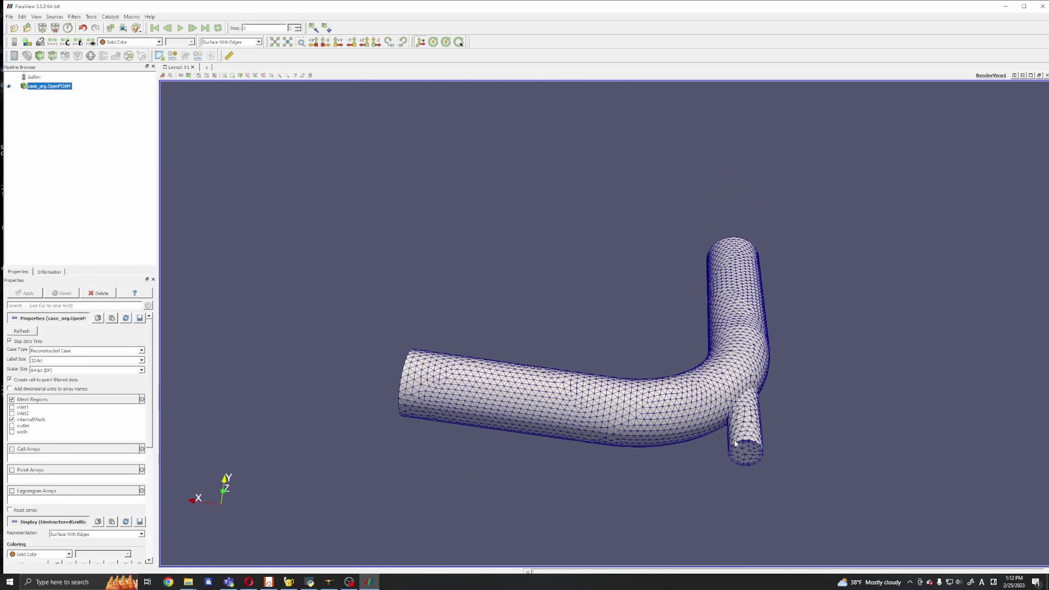
drag(670, 362, 671, 175)
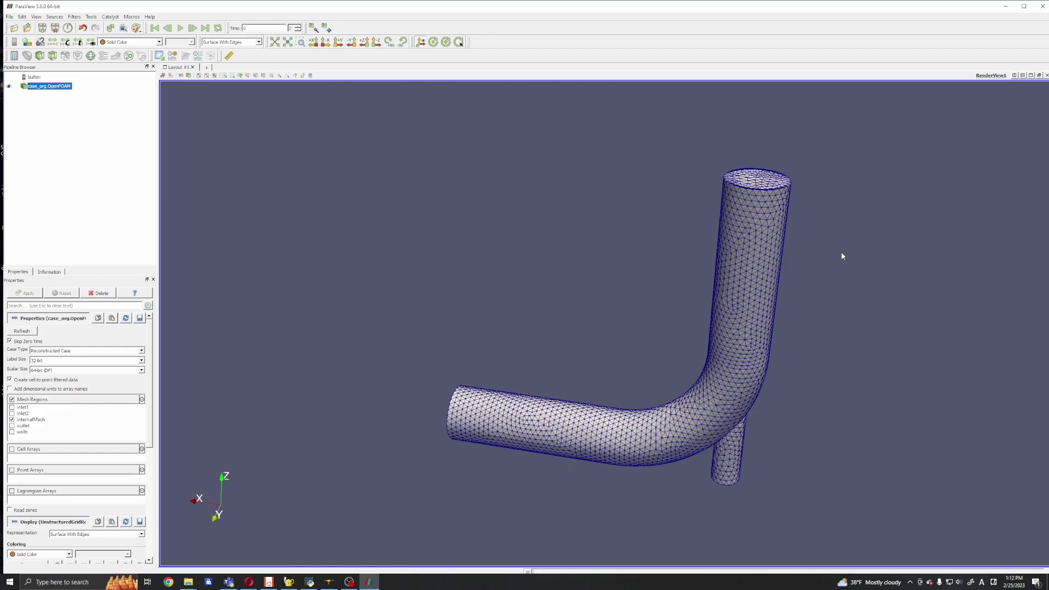
Open case_org's constant/polyMesh/boundary file in Geany
click(1005, 6)
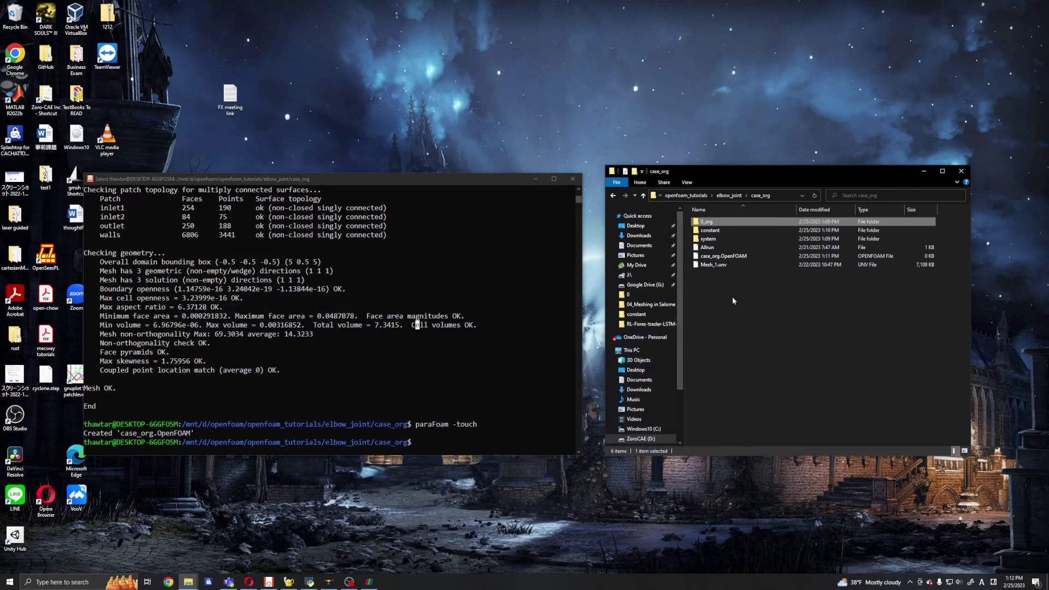
double_click(722, 228)
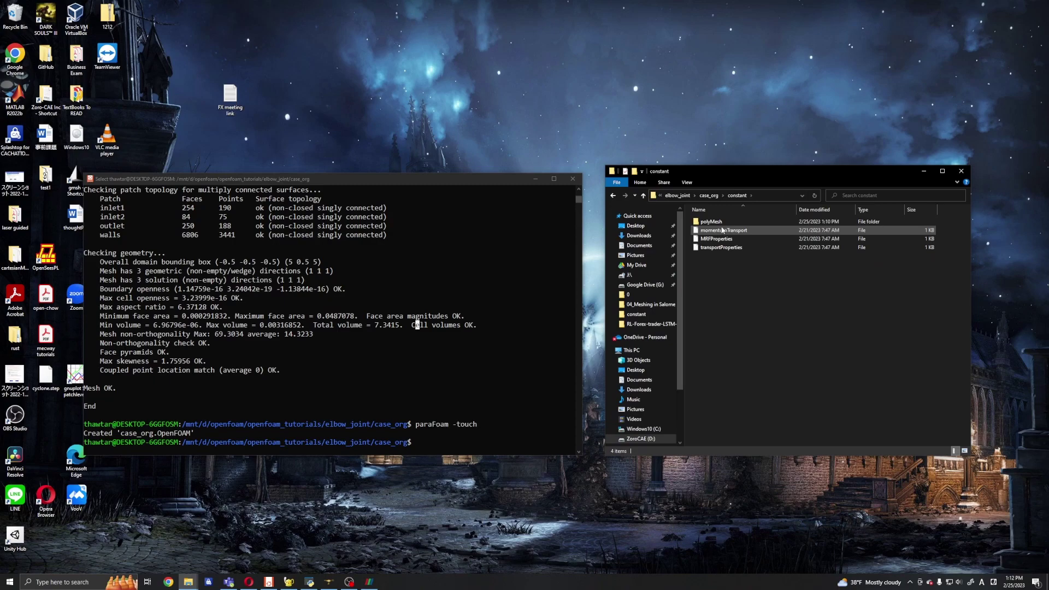
double_click(720, 223)
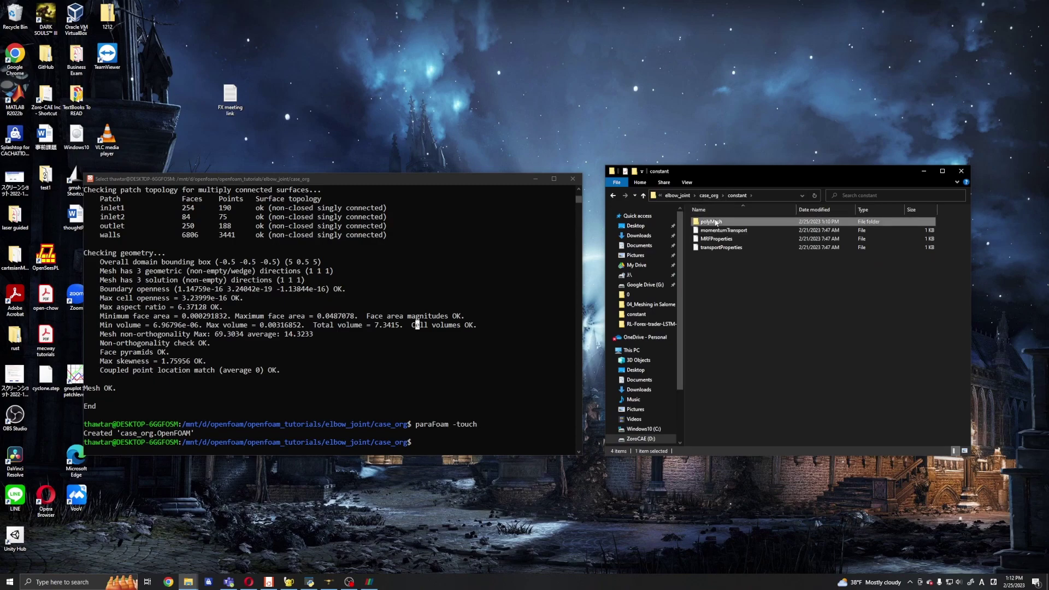
click(721, 224)
double_click(721, 224)
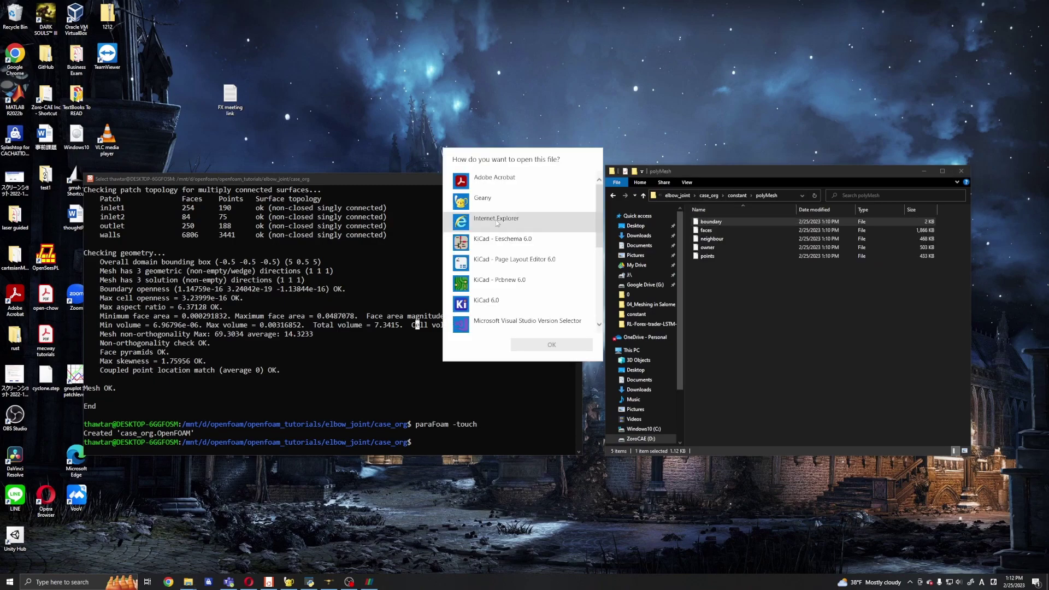
click(514, 202)
double_click(513, 203)
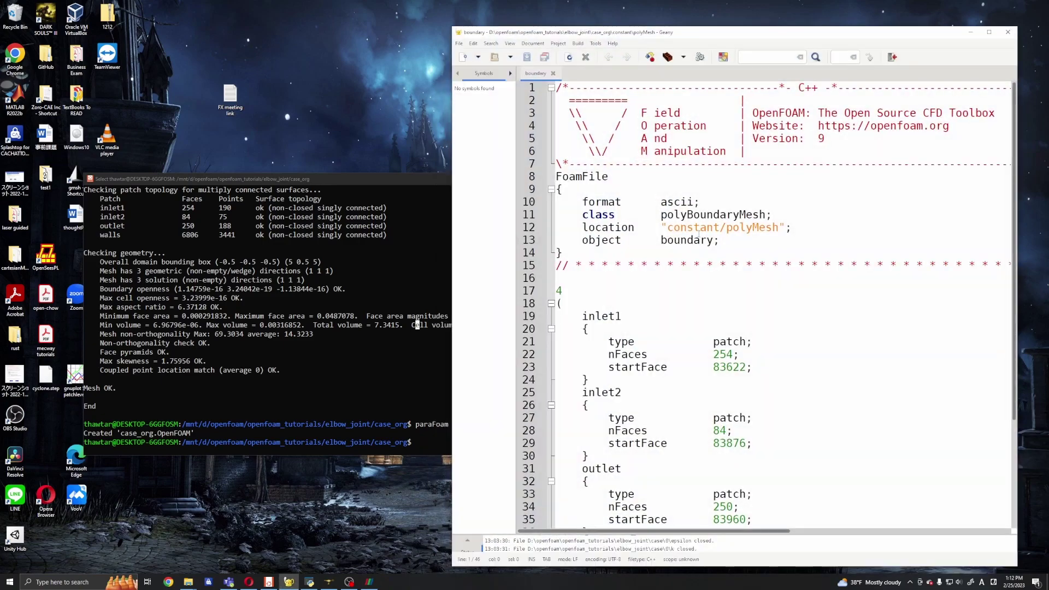
Change the walls patch type from patch to wall and save the boundary file
scroll(697, 234, down, 4)
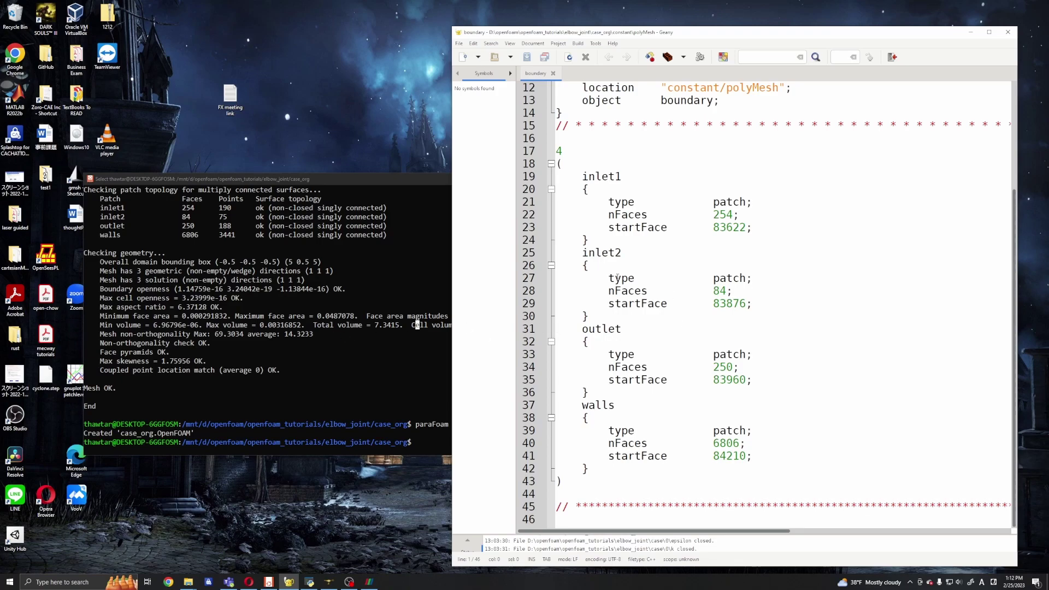
click(582, 175)
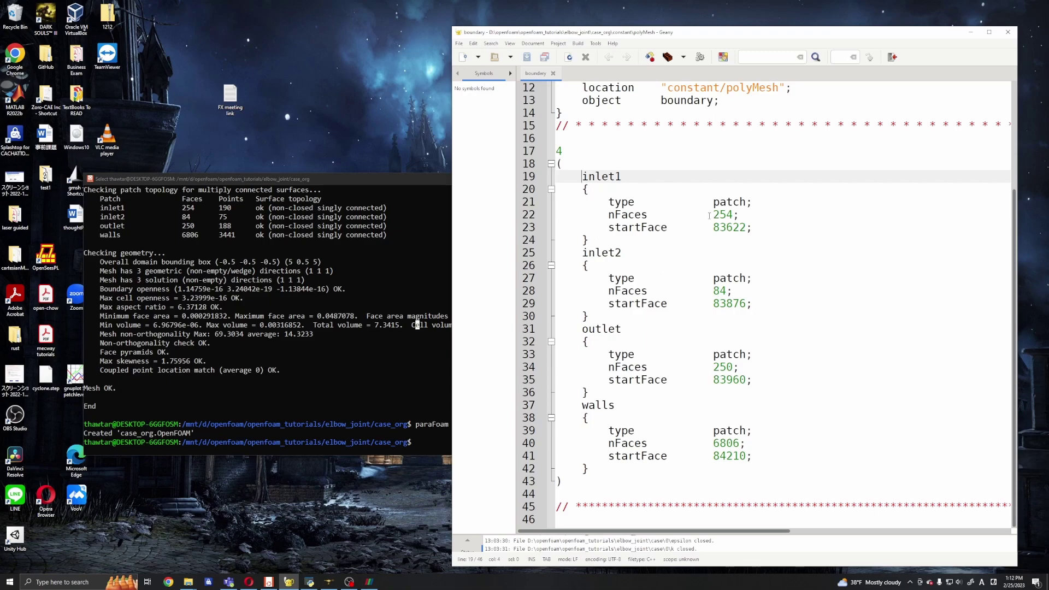
drag(713, 203, 753, 203)
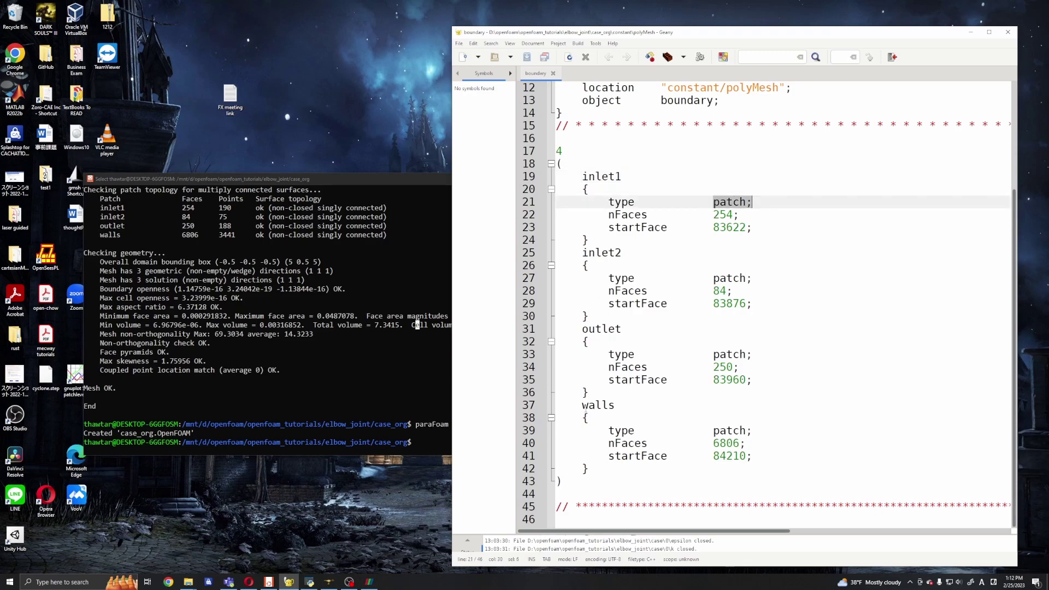
double_click(585, 407)
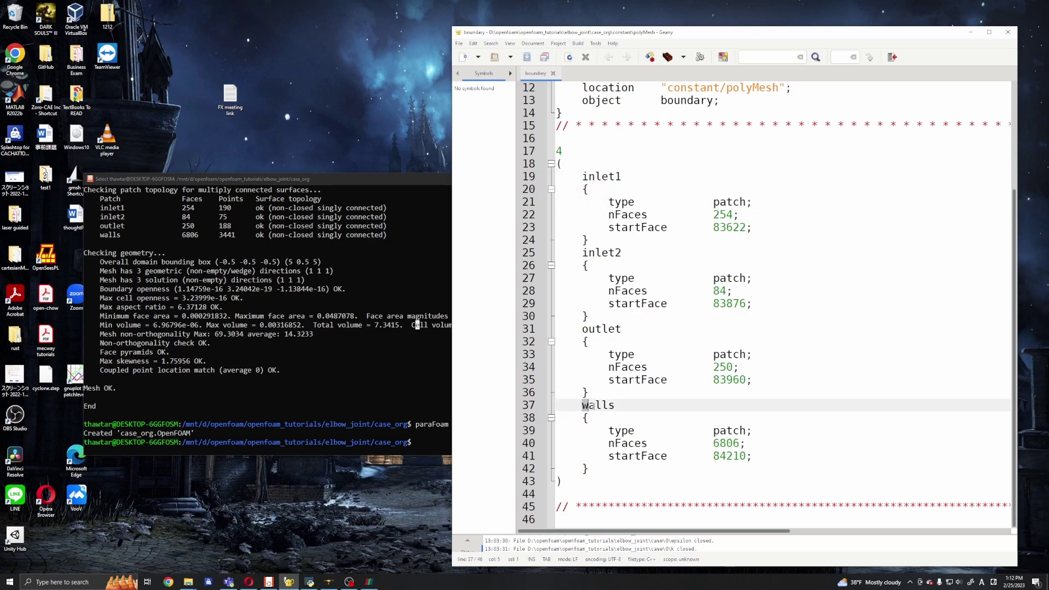
double_click(715, 432)
text(wall)
key(ctrl+s)
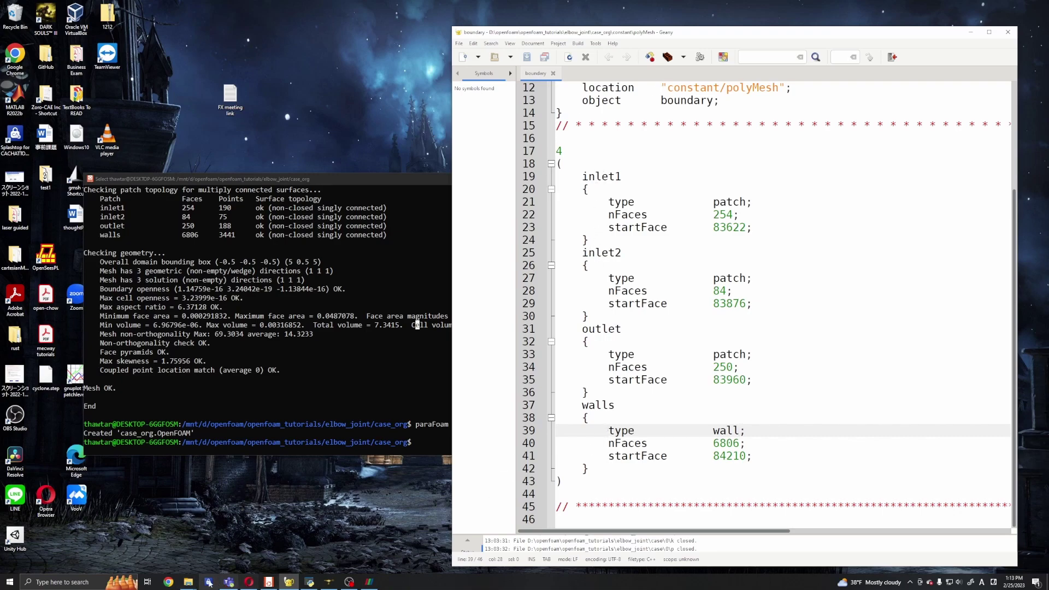
Drag 0_org's p and U files into Geany and view U's boundary entries
mouse_move(188, 582)
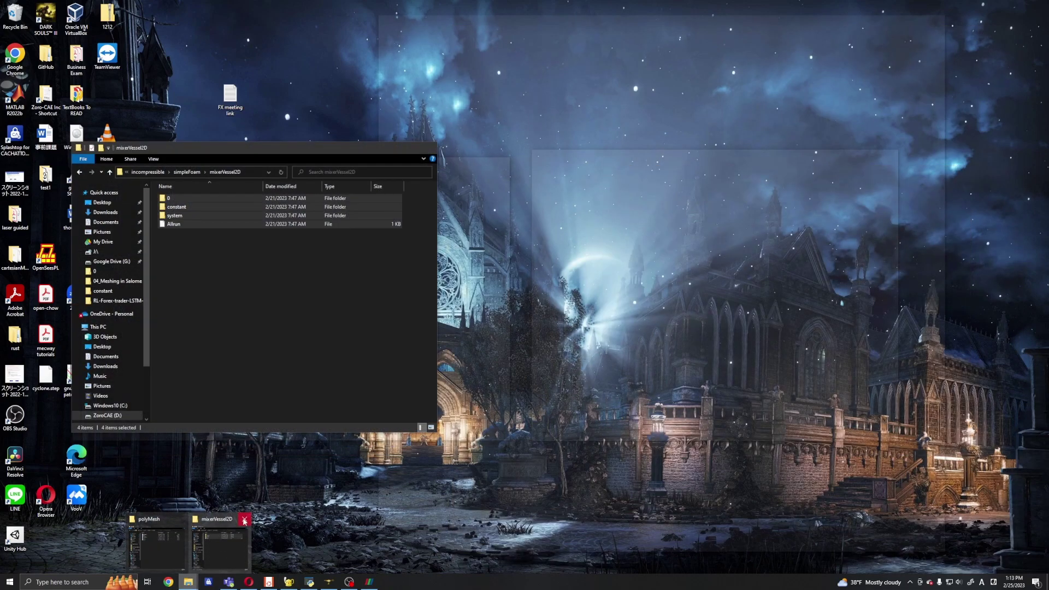
click(170, 538)
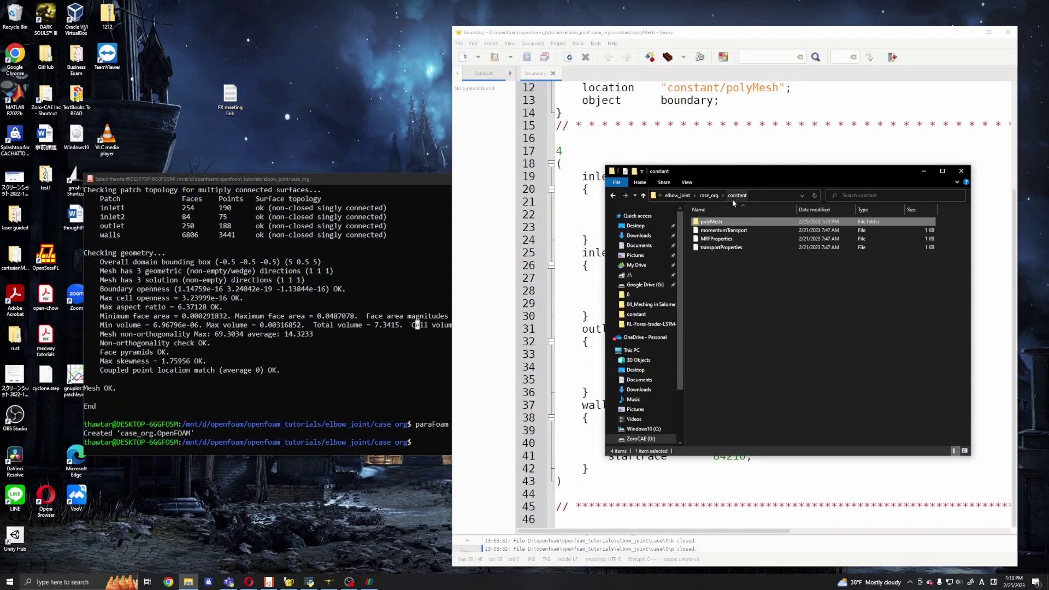
click(708, 196)
double_click(704, 223)
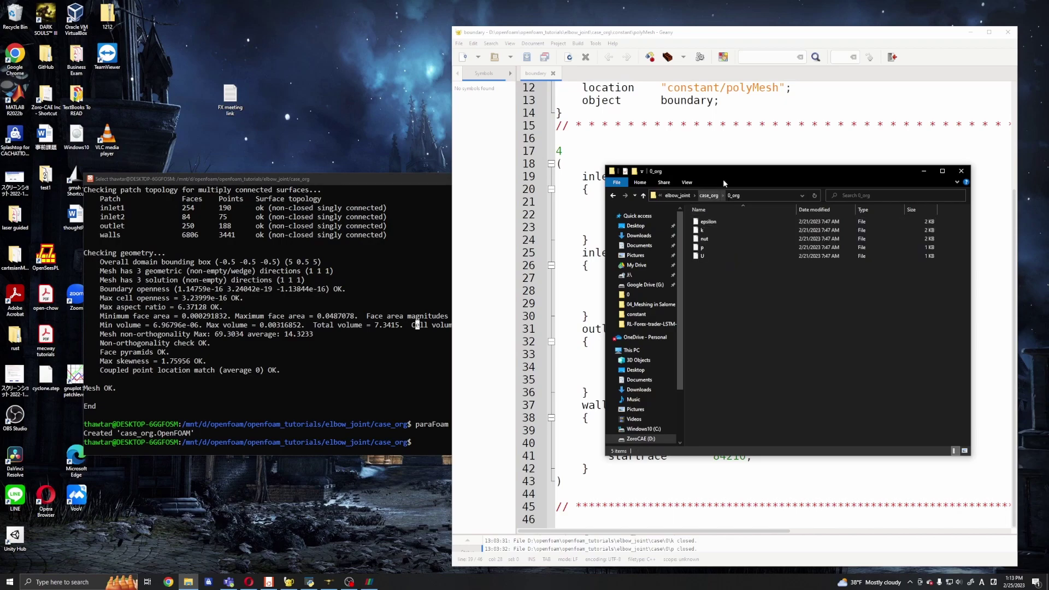
drag(726, 172, 329, 133)
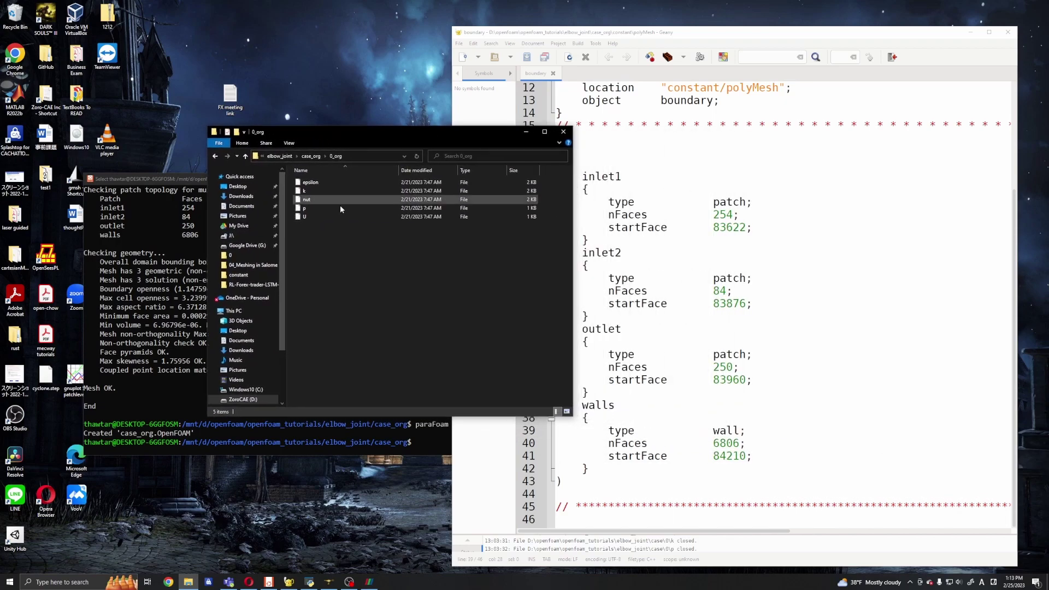
click(313, 207)
shift+click(312, 217)
drag(372, 211, 602, 248)
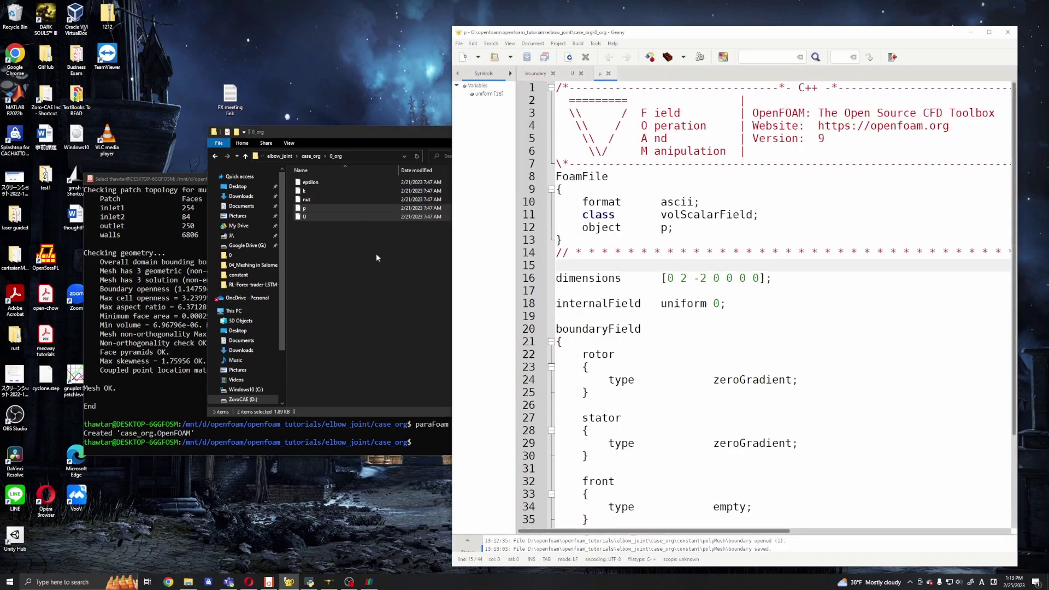
scroll(616, 266, down, 3)
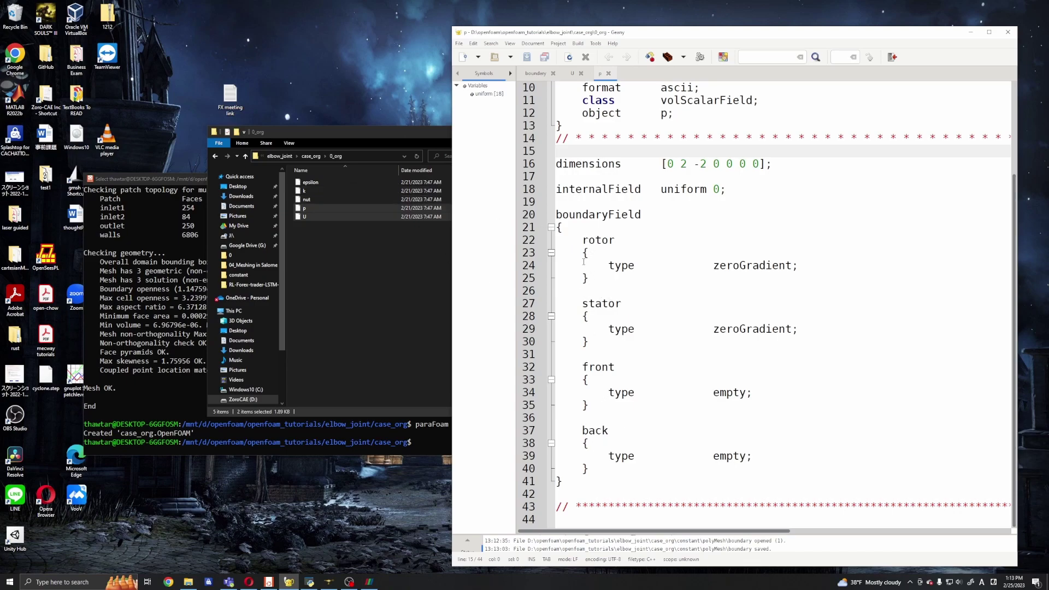
drag(582, 240, 614, 240)
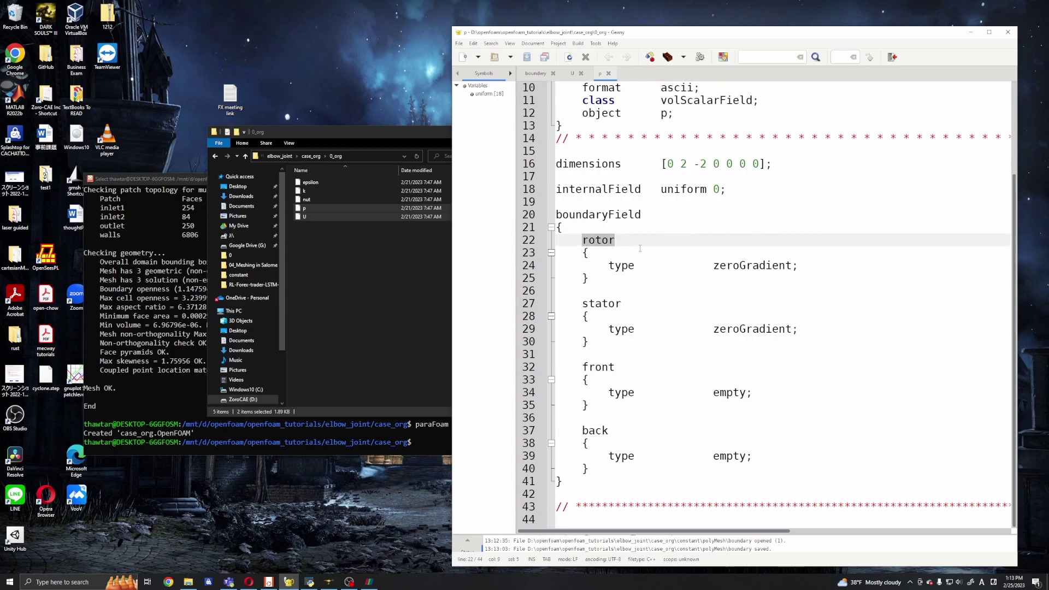
click(572, 73)
Rename the rotor patch in U to inlet1
scroll(665, 280, down, 1)
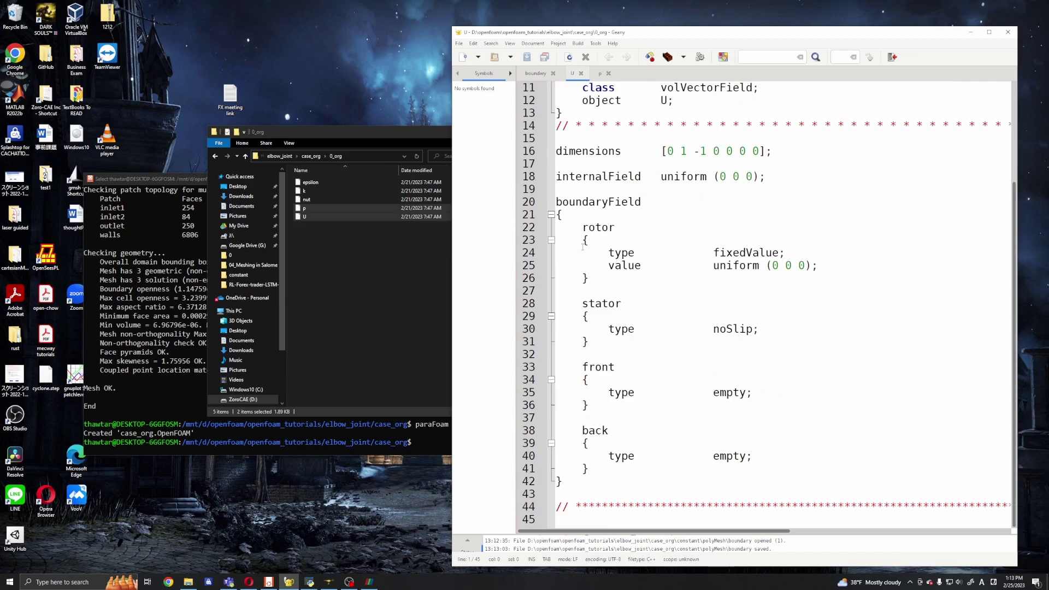
drag(582, 228, 614, 227)
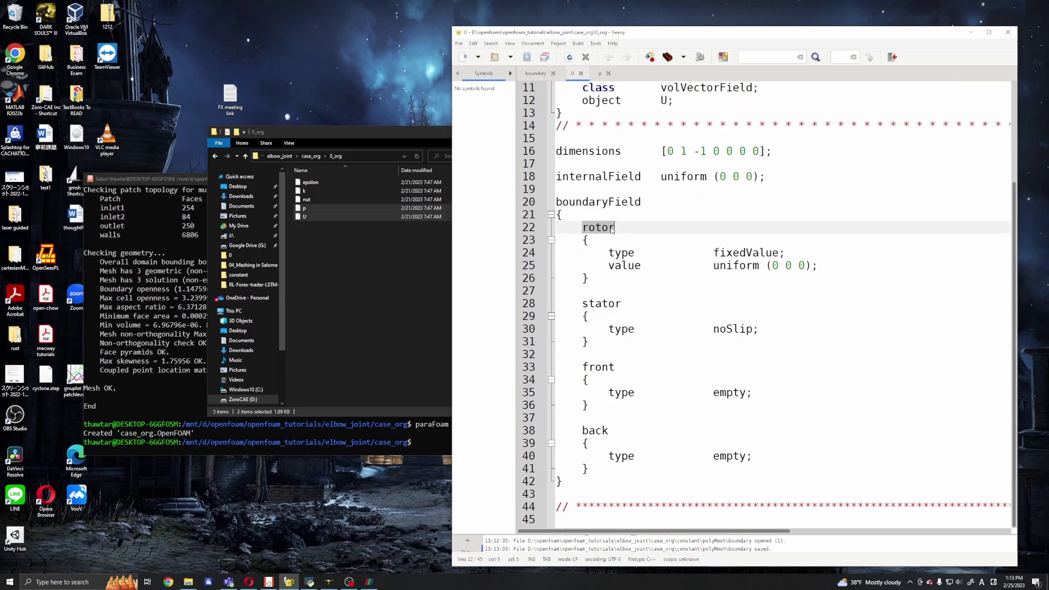
text(inlet1)
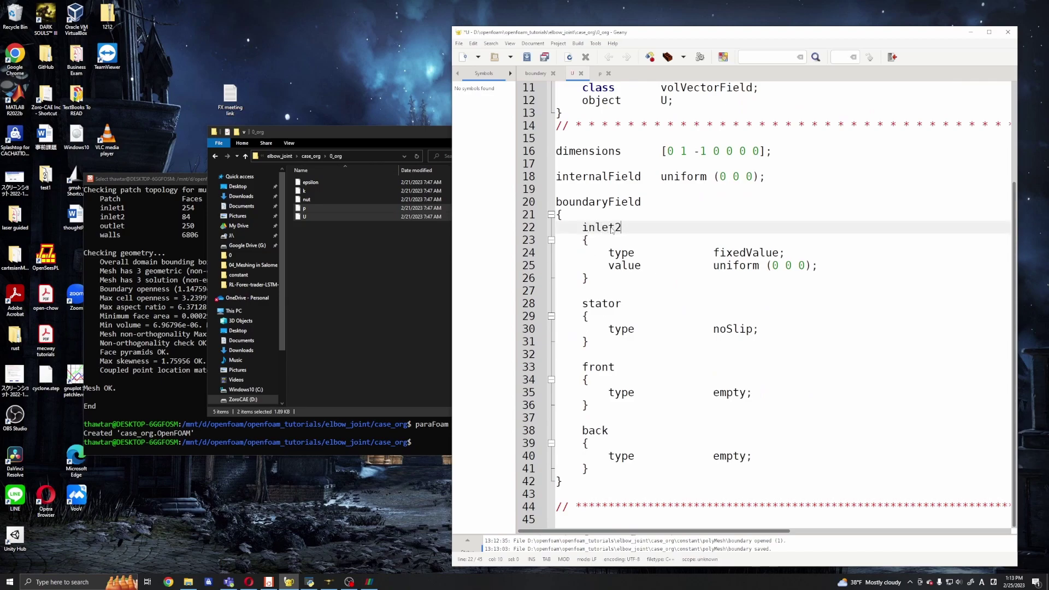
Duplicate the inlet1 fixedValue block below it and rename the copy inlet2
drag(583, 227, 589, 278)
key(ctrl+c)
click(588, 277)
key(Return)
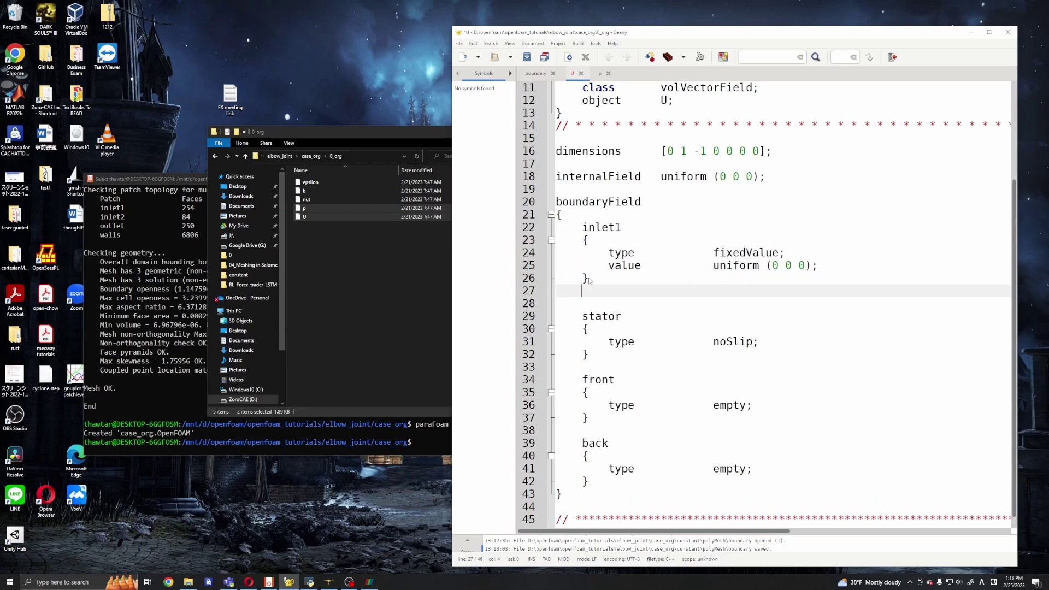
key(Return)
key(ctrl+v)
click(633, 305)
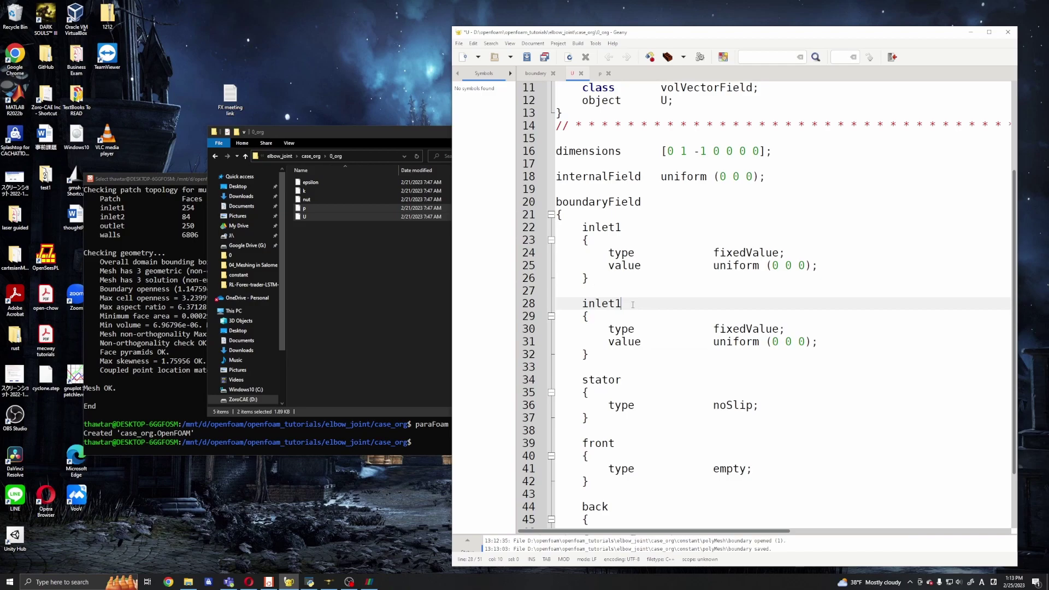
key(BackSpace)
text(2)
click(369, 580)
drag(632, 468, 890, 403)
drag(377, 461, 387, 497)
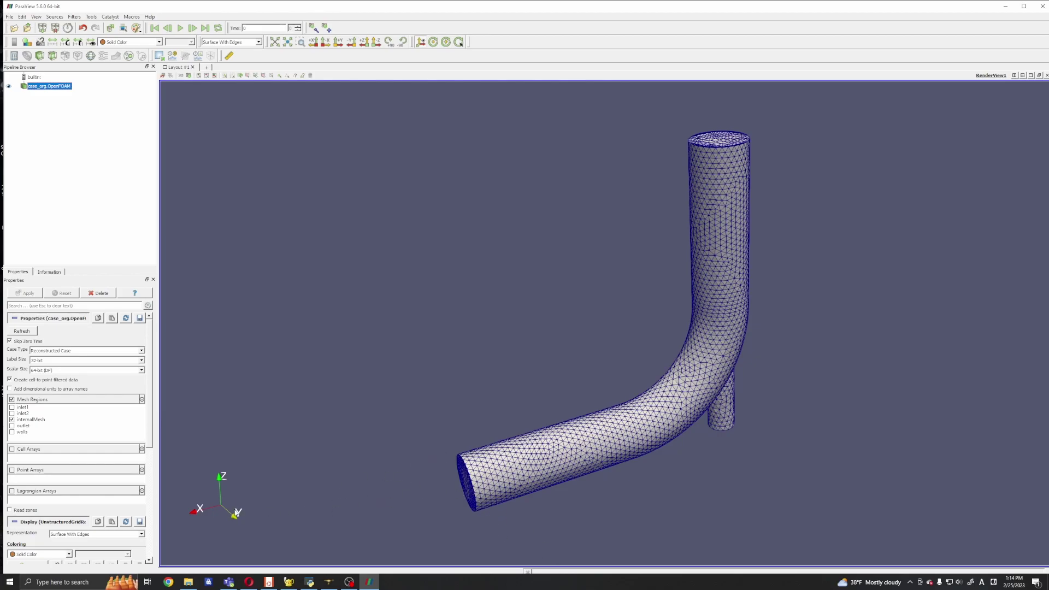
drag(286, 497, 388, 486)
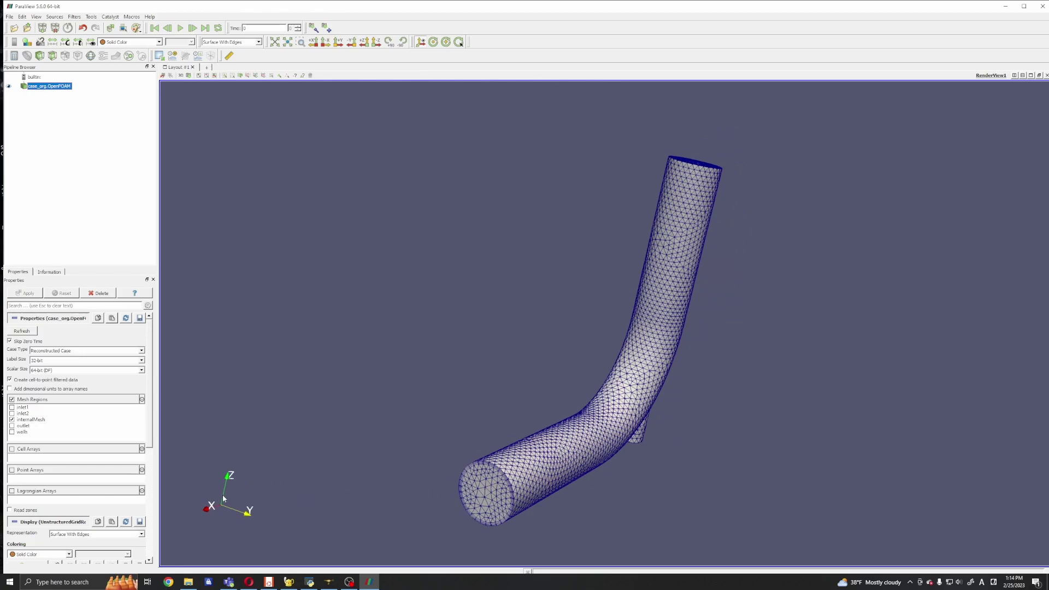
drag(221, 496, 691, 406)
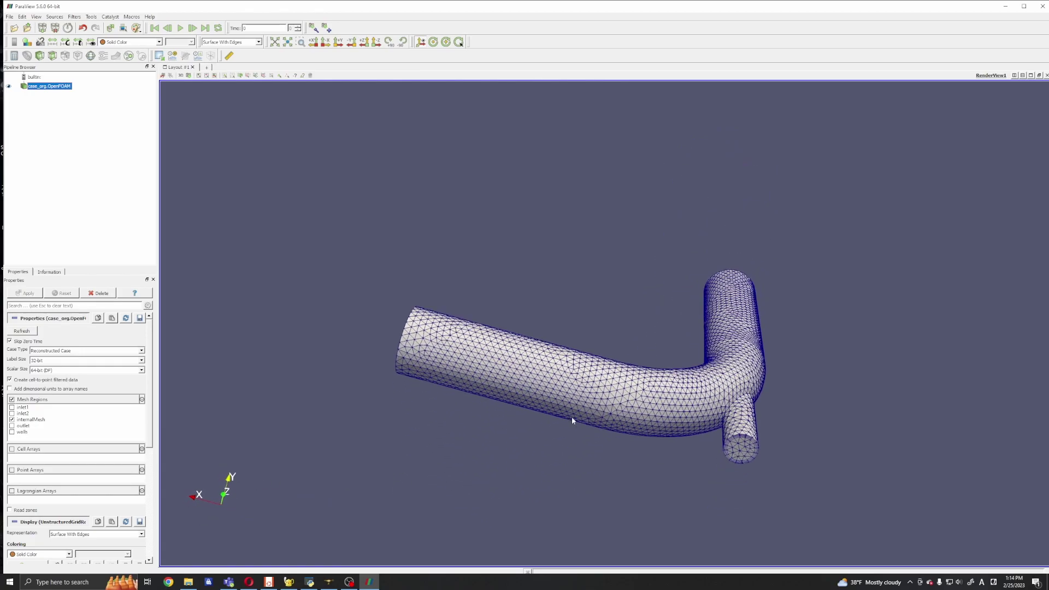
drag(565, 421, 578, 487)
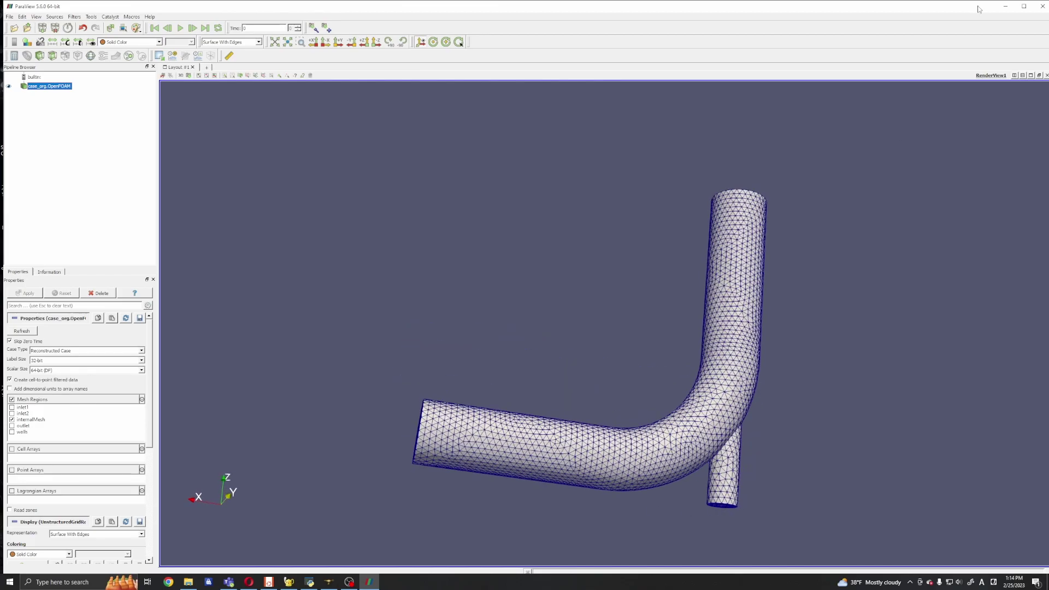
click(1005, 6)
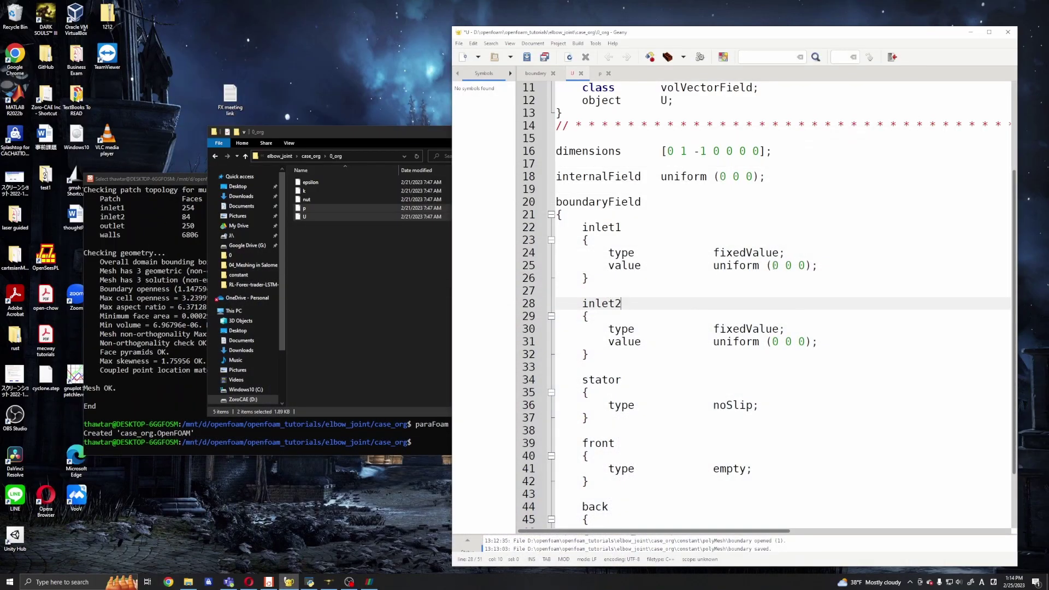
Edit U's value lines to uniform (-0.1 0 0) for inlet1 and uniform (0 0 0.5) for inlet2, then save
click(772, 265)
text(-0)
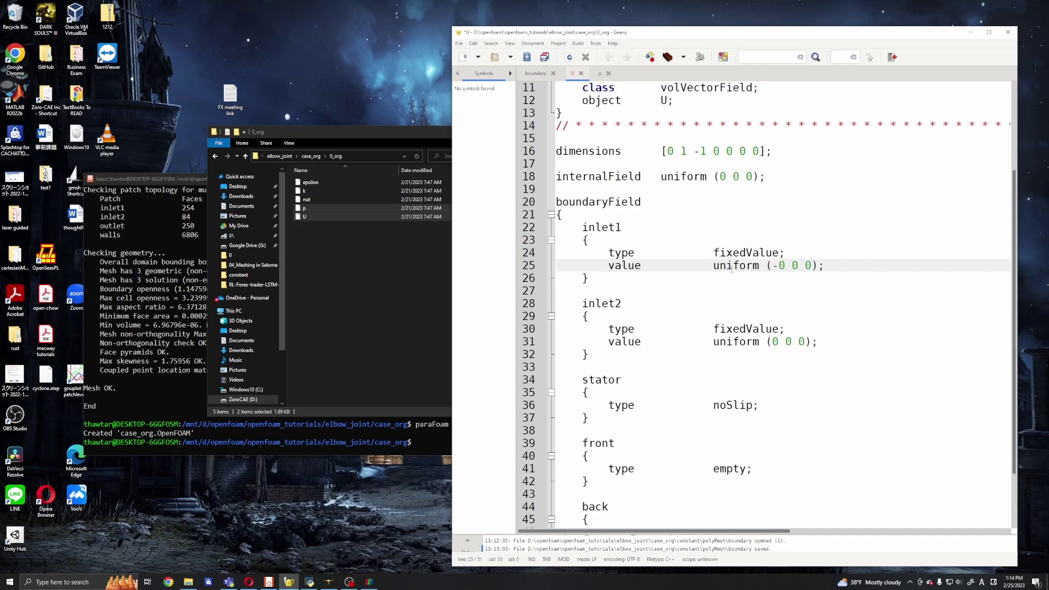
text(.1)
click(777, 343)
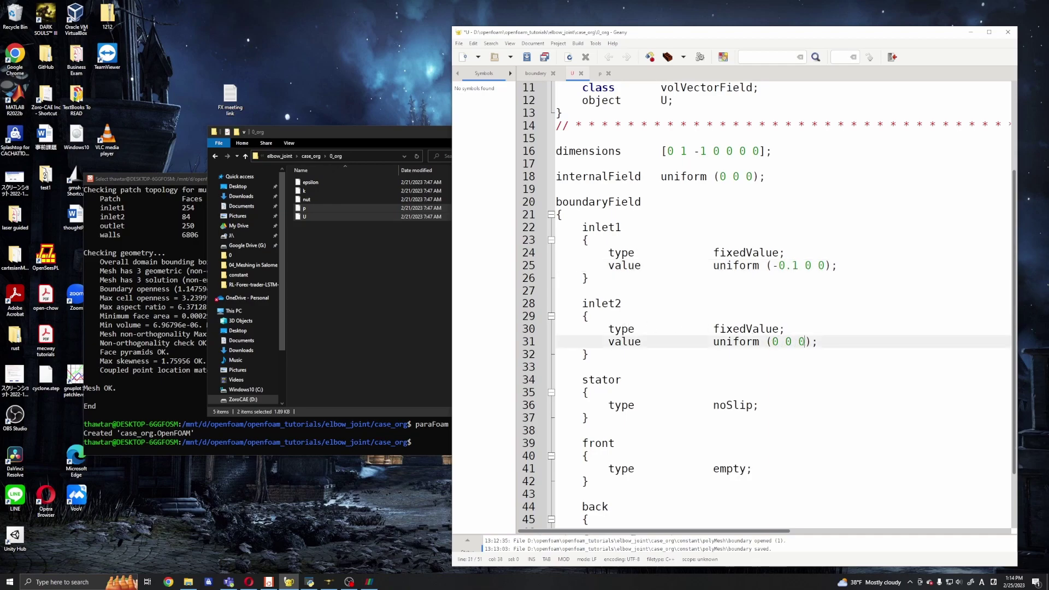
click(801, 341)
text(.4)
key(Insert)
text(5)
key(BackSpace)
key(BackSpace)
text(5);)
key(Insert)
key(ctrl+s)
Rename the stator patch to outlet and change its type to zeroGradient
scroll(665, 276, down, 2)
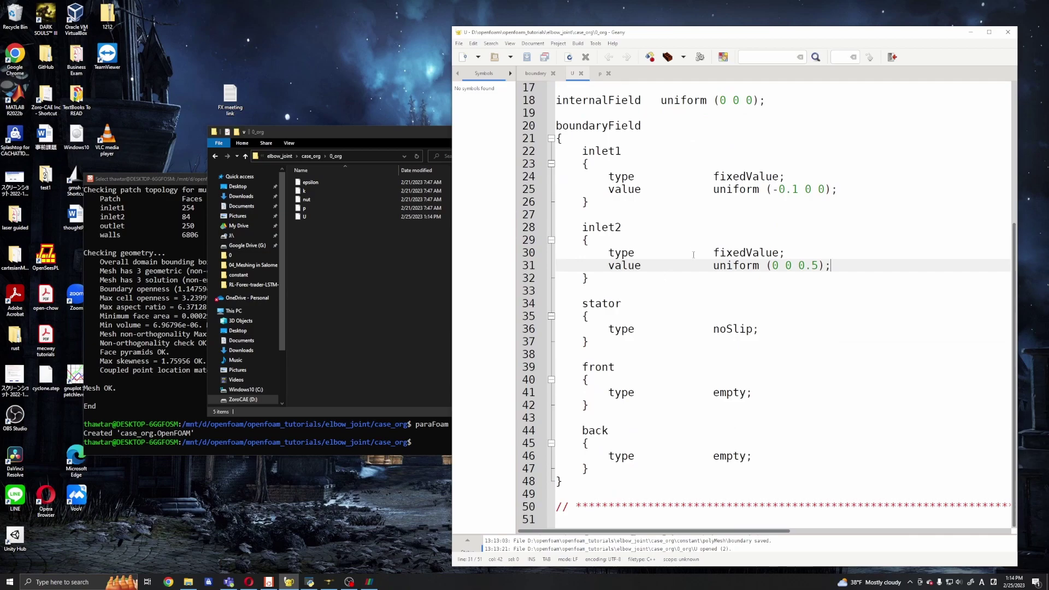
drag(583, 303, 621, 306)
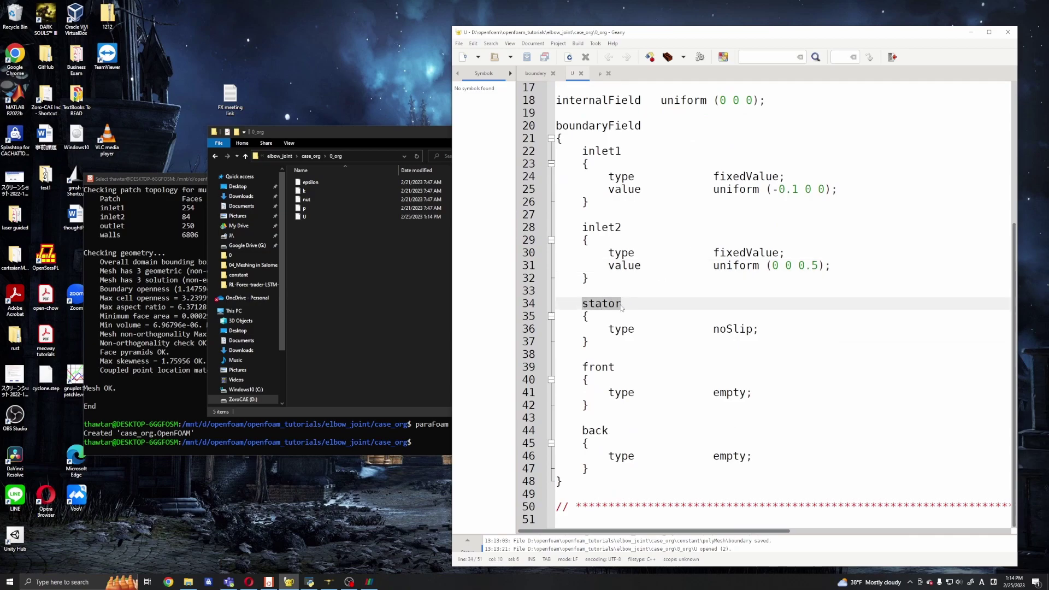
text(outlet)
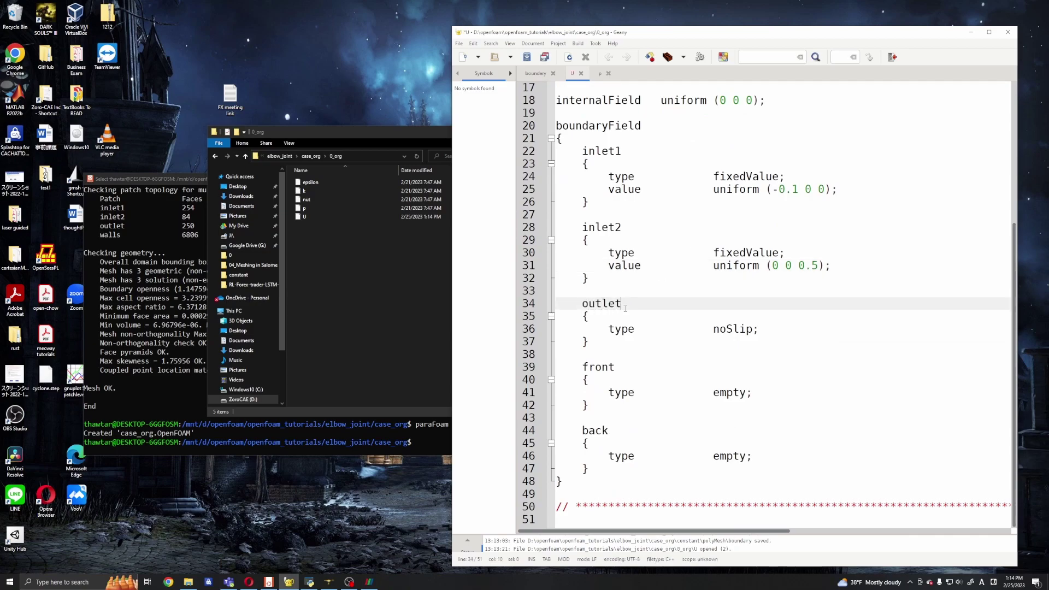
drag(713, 328, 752, 328)
text(zer)
key(BackSpace)
key(BackSpace)
text(eroGr)
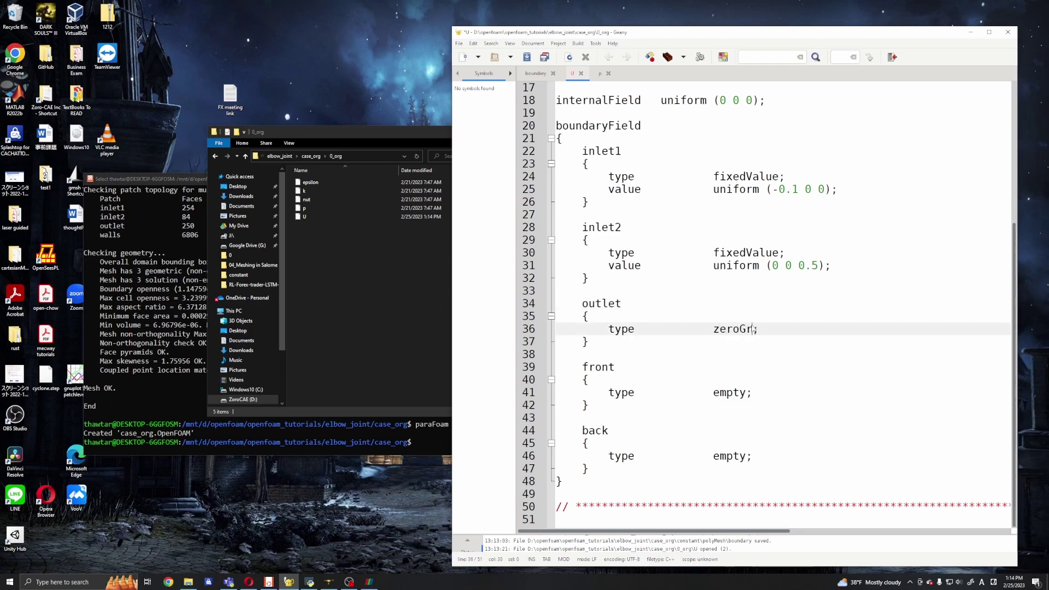
text(adient)
Rename the front patch to walls and change its type from empty to noSlip
drag(582, 366, 610, 365)
key(BackSpace)
text(walls)
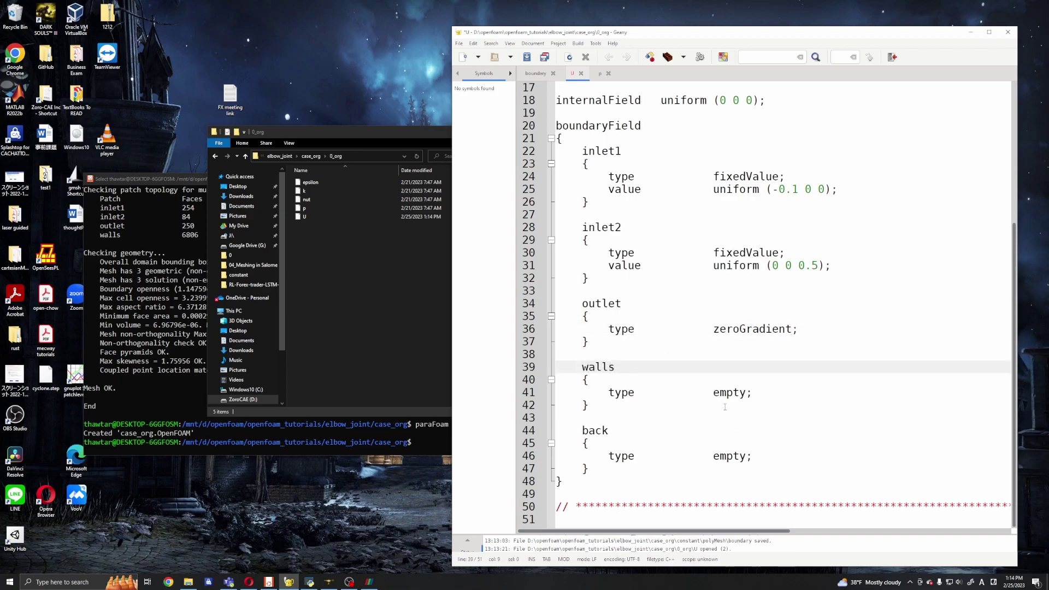
double_click(731, 393)
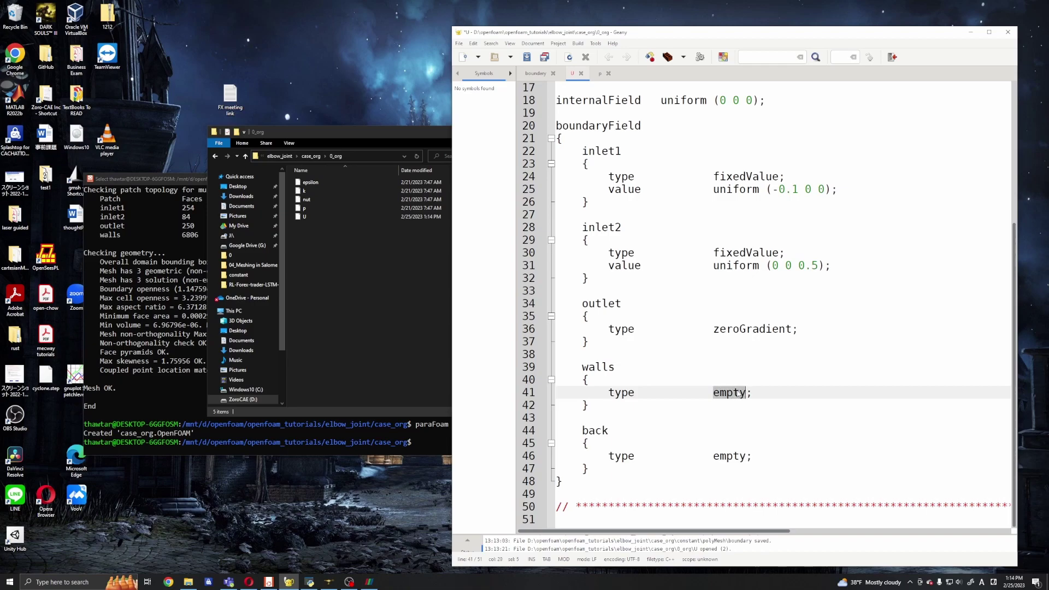
text(nonSlip)
click(733, 392)
key(BackSpace)
Delete the back patch block from U and save the file
key(ctrl+a)
key(ctrl+s)
drag(582, 431, 602, 469)
key(Delete)
key(ctrl+s)
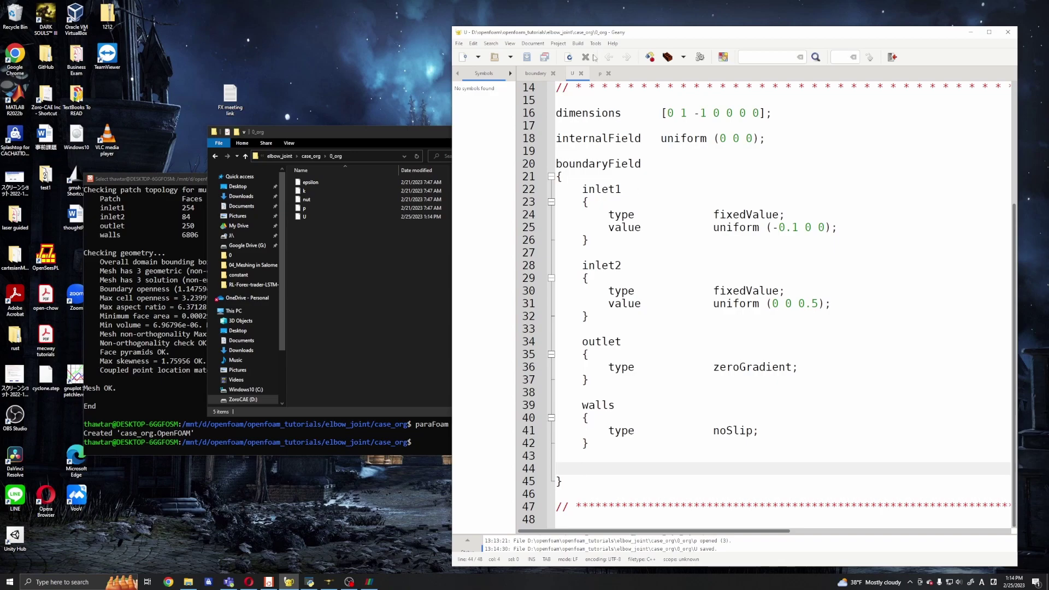
scroll(626, 165, up, 5)
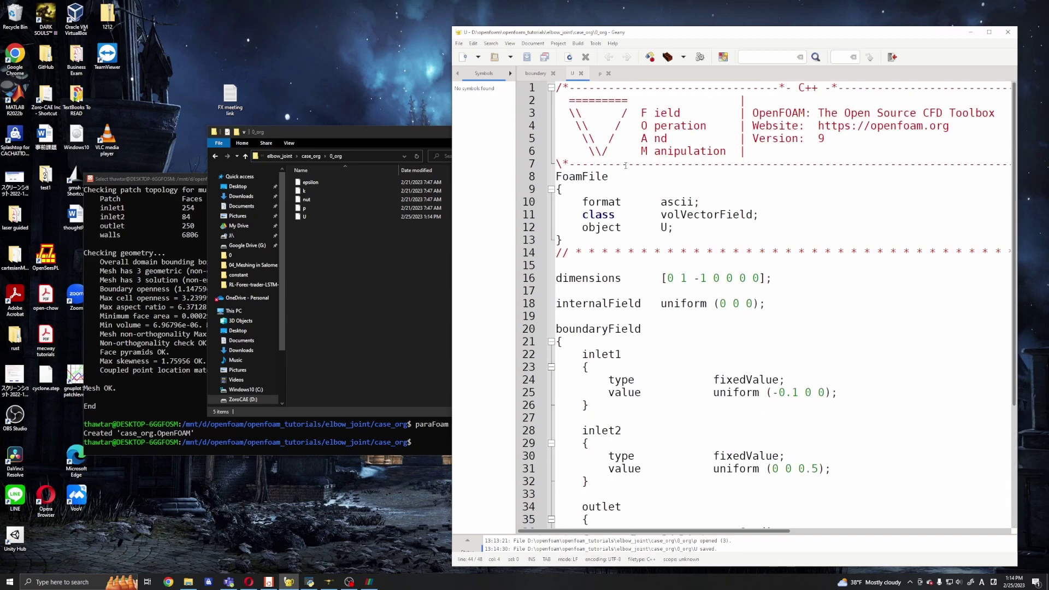
Copy U's inlet1-to-walls boundary blocks over p's old patches and remove the leftover inlet text
click(599, 75)
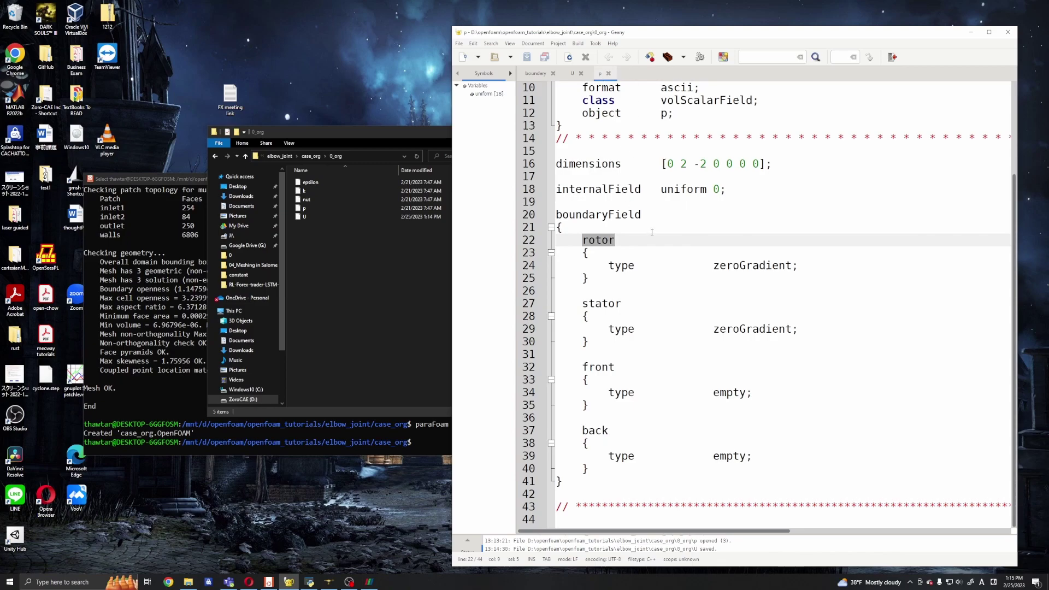
text(inlet)
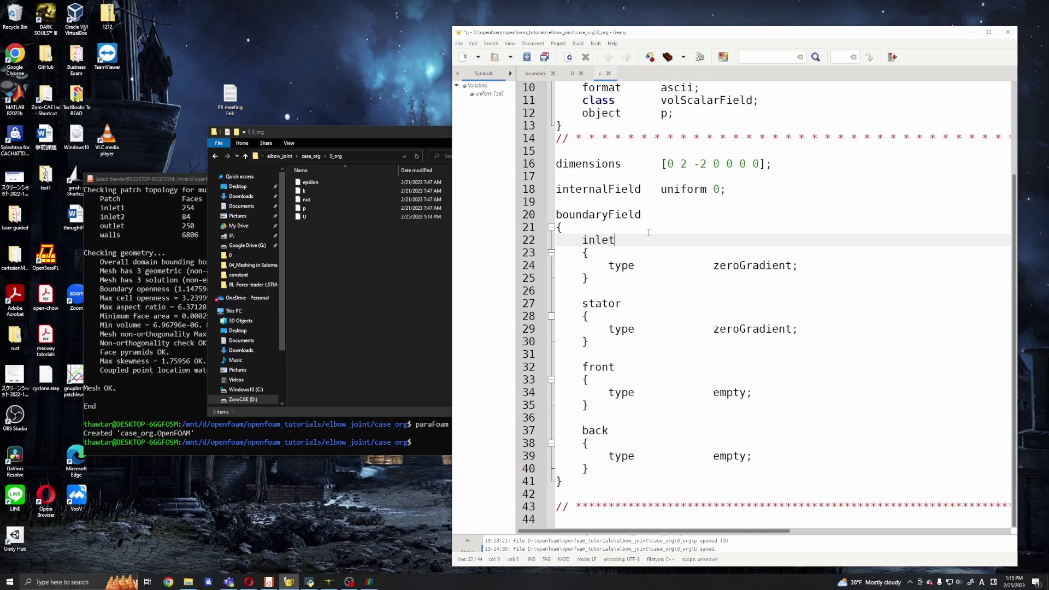
click(573, 73)
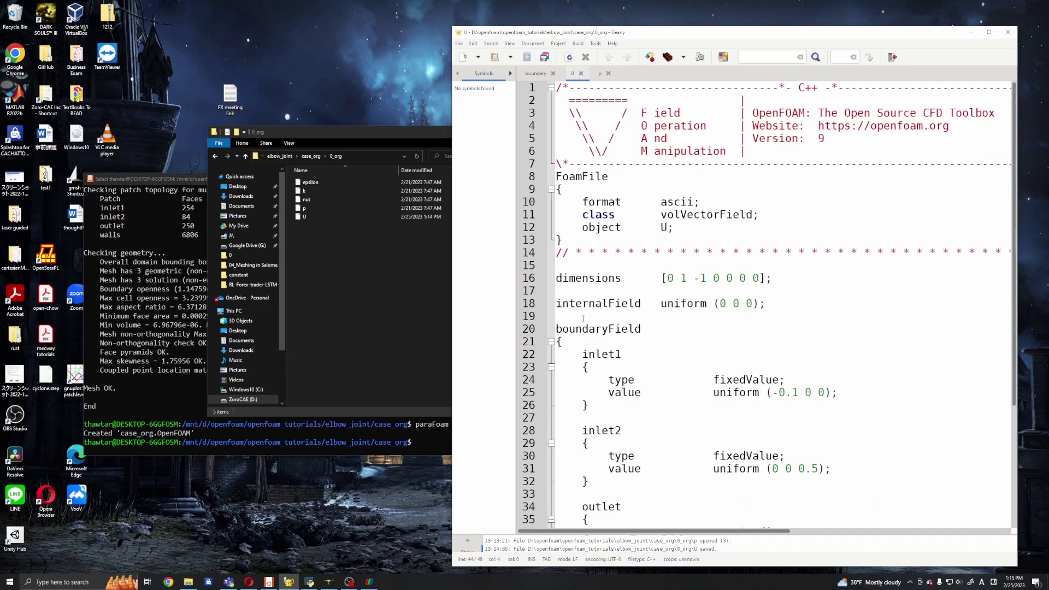
scroll(583, 320, down, 4)
click(582, 202)
shift+click(593, 455)
key(ctrl+c)
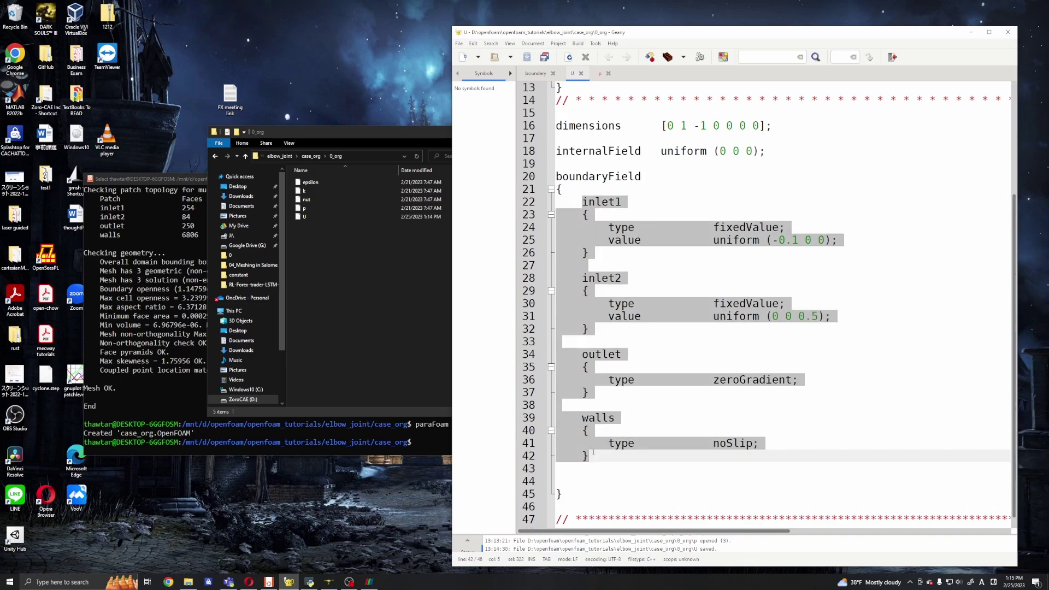
click(601, 73)
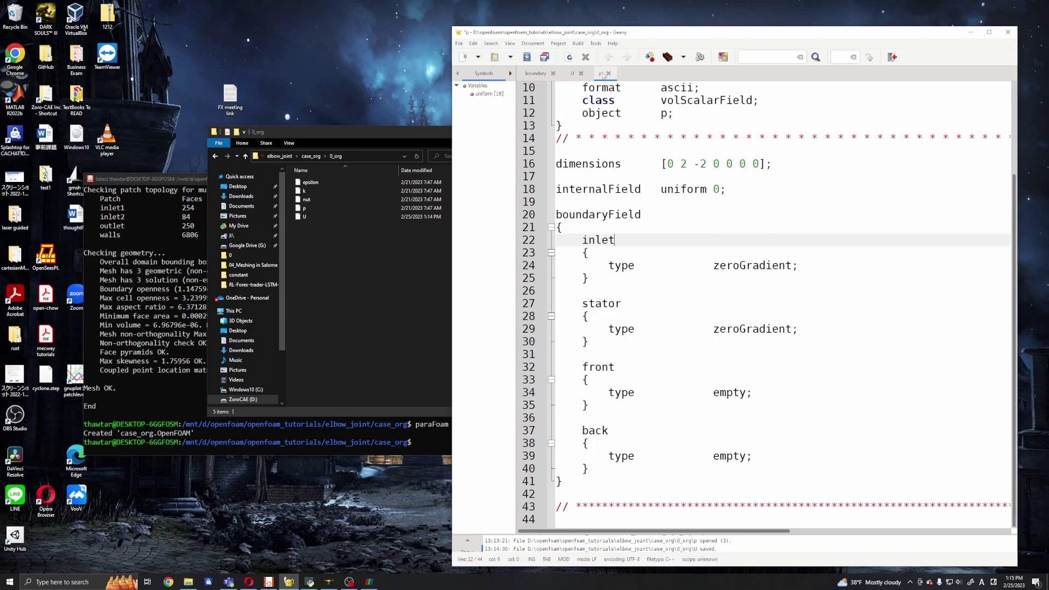
shift+click(610, 469)
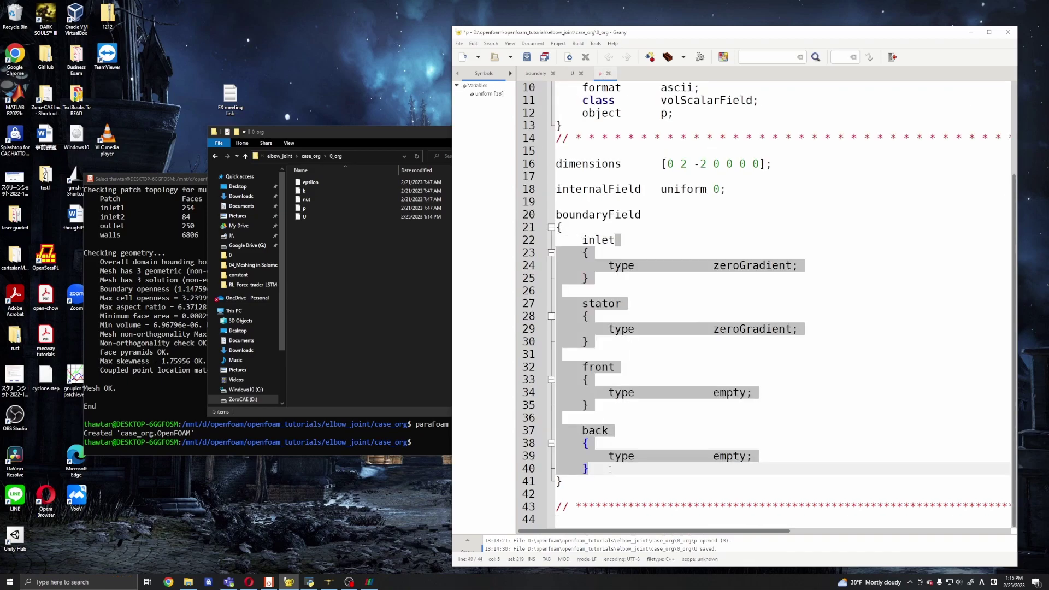
key(ctrl+v)
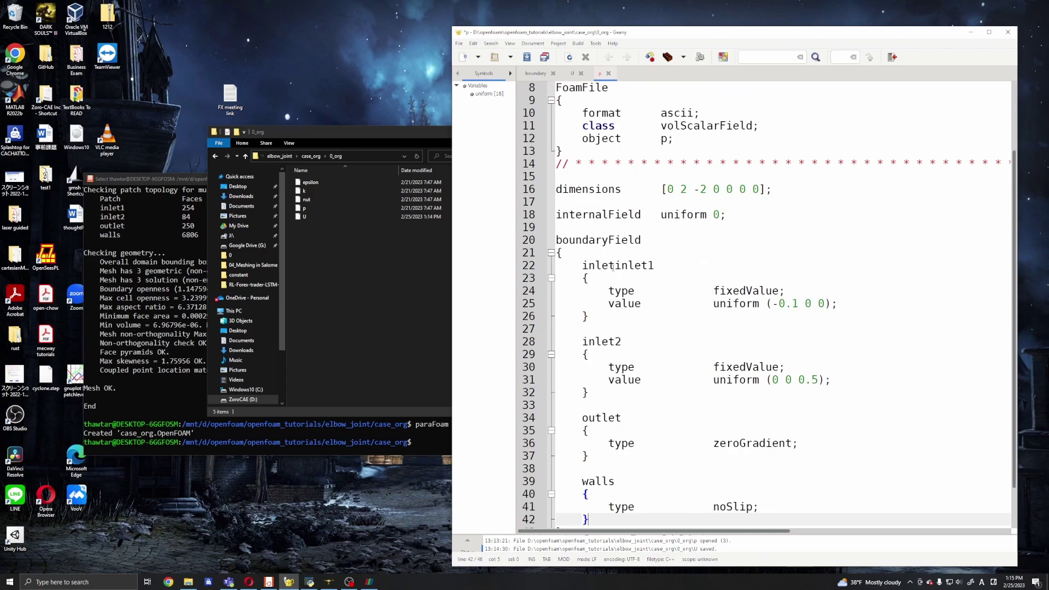
drag(613, 267, 581, 266)
key(Delete)
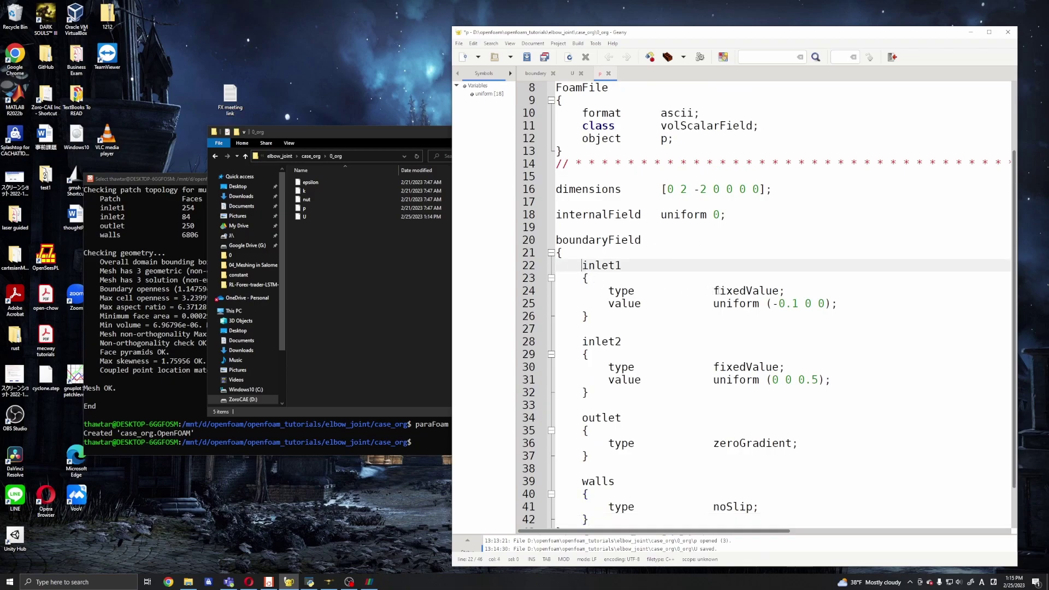
Change the inlet1 and inlet2 types in p from fixedValue to zeroGradient
drag(716, 291, 779, 290)
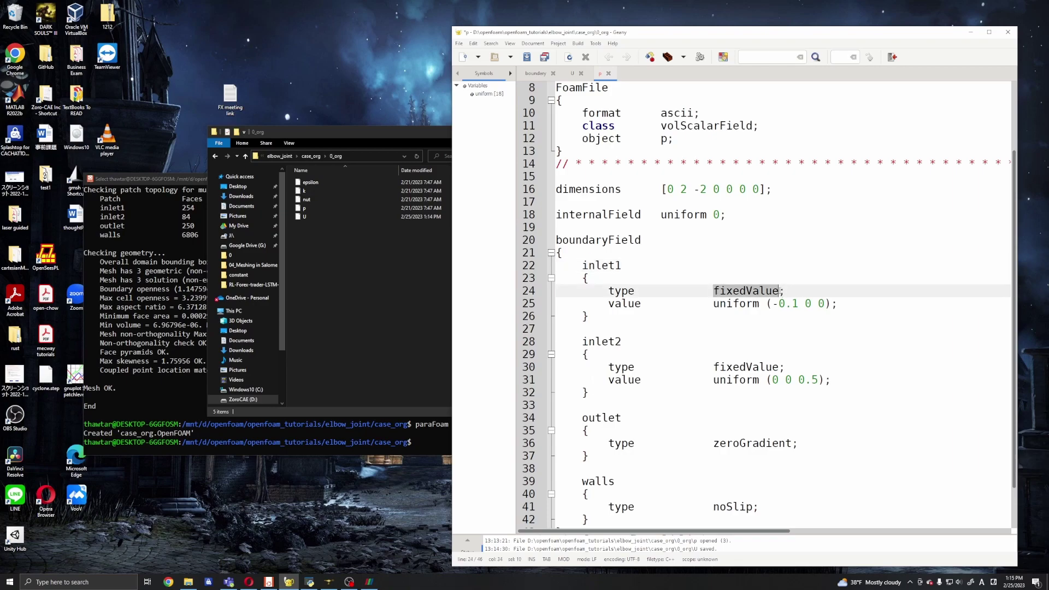
text(zeroGr)
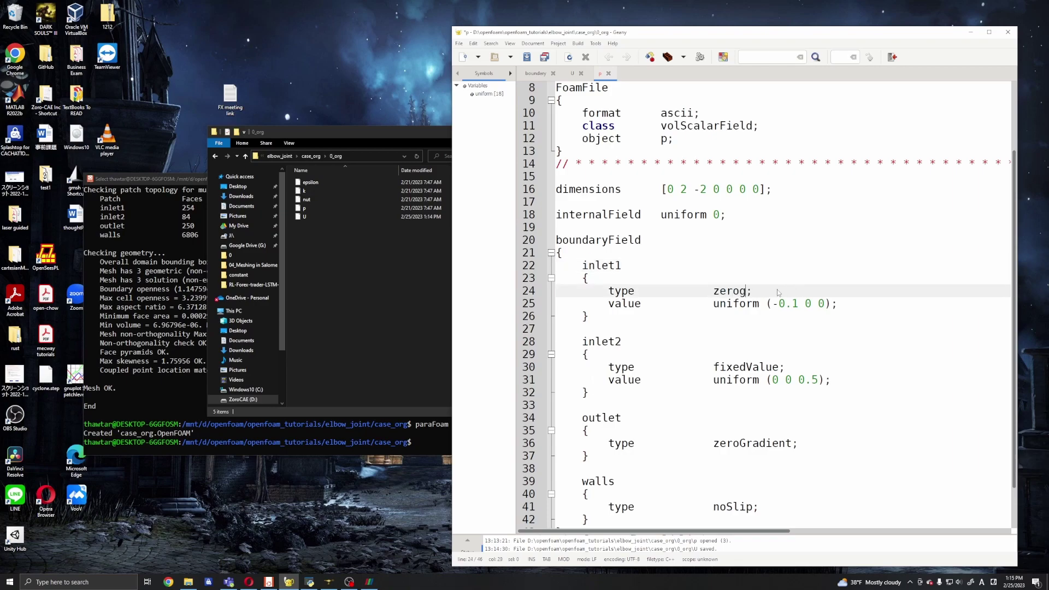
text(adinet)
drag(712, 366, 779, 367)
key(BackSpace)
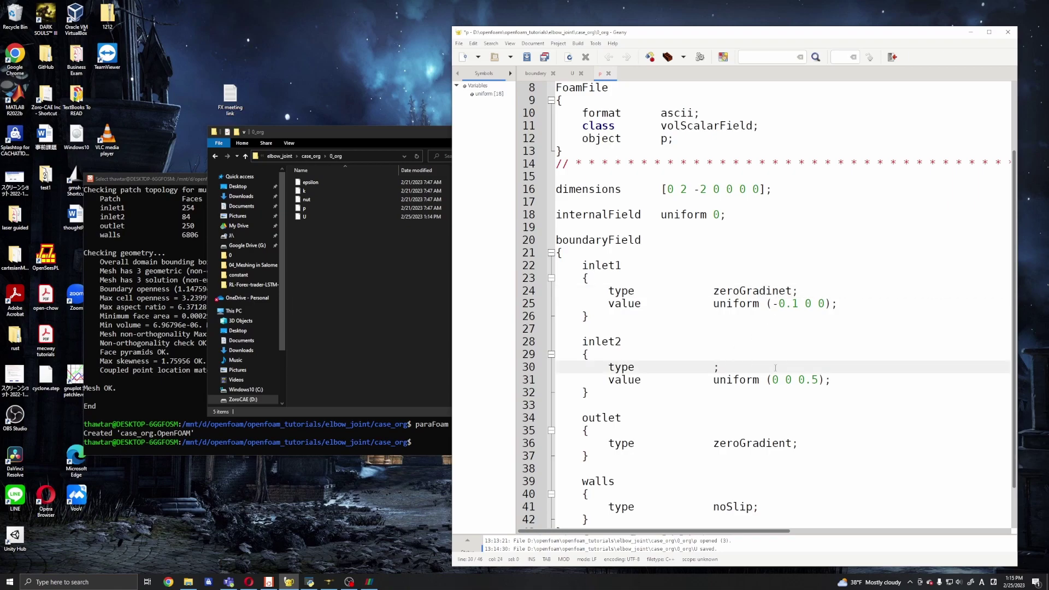
text(zeroGradinet)
key(BackSpace)
key(BackSpace)
key(BackSpace)
text(ent)
key(End)
Set both inlets' values to uniform 0, save p, and begin fixing inlet1's misspelled zeroGradinet
drag(769, 303, 832, 303)
key(BackSpace)
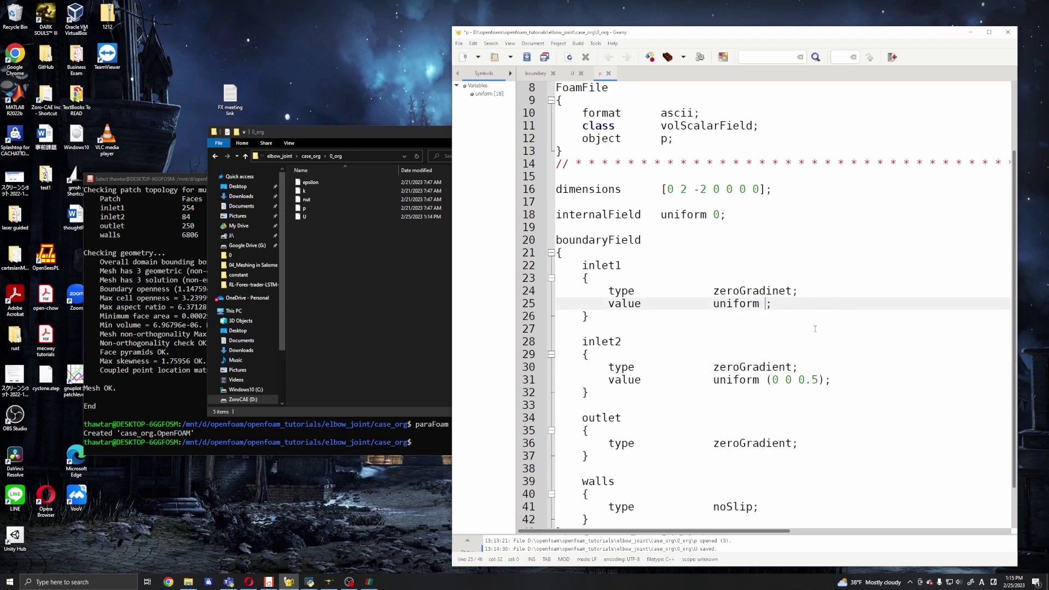
text(0)
drag(768, 380, 825, 379)
key(BackSpace)
text(0)
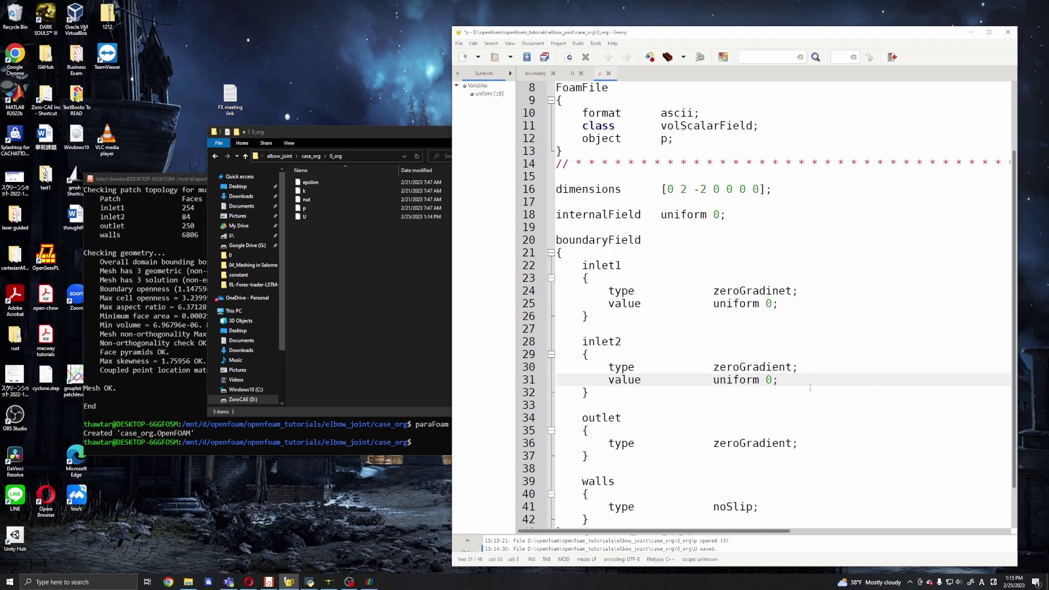
key(ctrl+s)
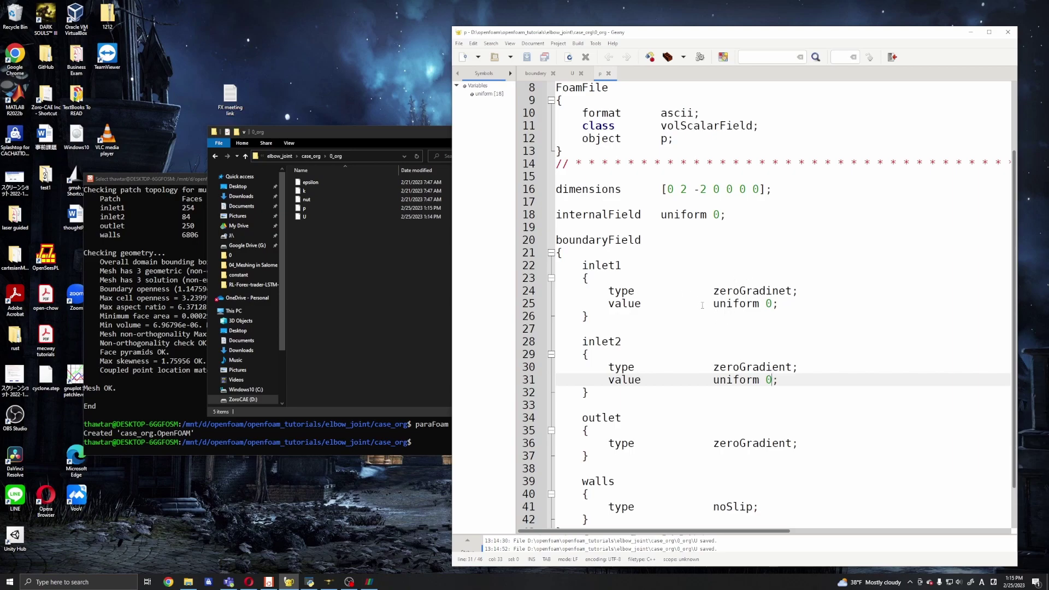
drag(611, 304, 790, 301)
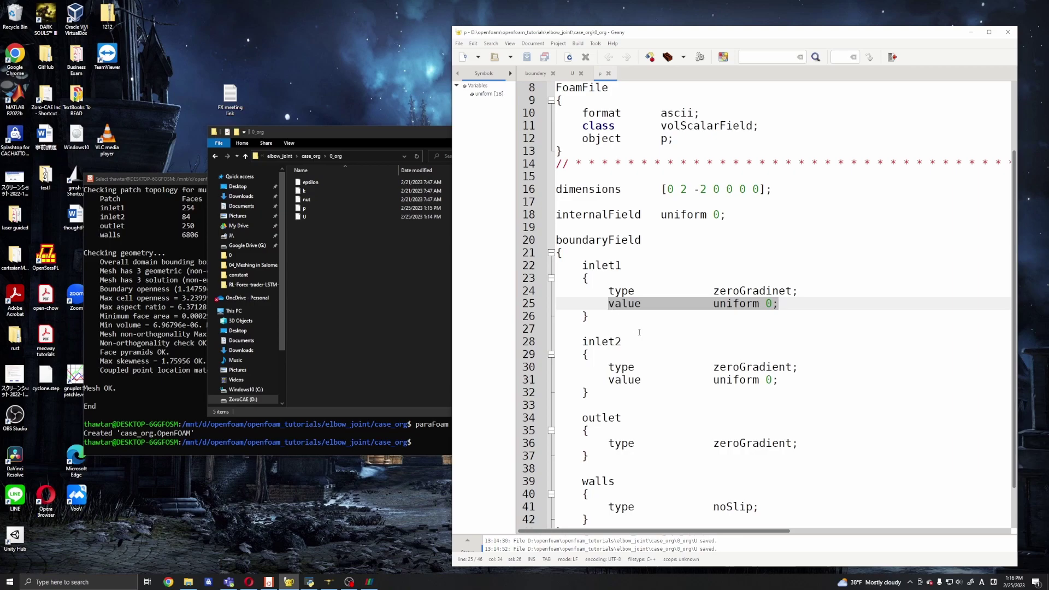
click(782, 291)
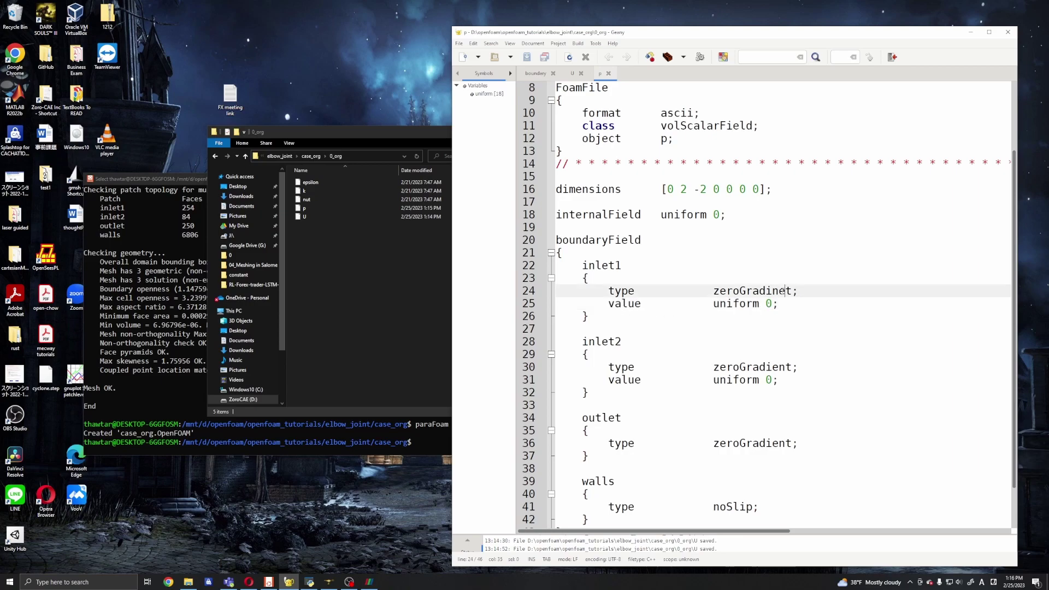
key(BackSpace)
key(BackSpace)
Correct inlet1's zeroGradient spelling, give the outlet type fixedValue with value uniform 0, and save p
text(en)
scroll(644, 378, down, 2)
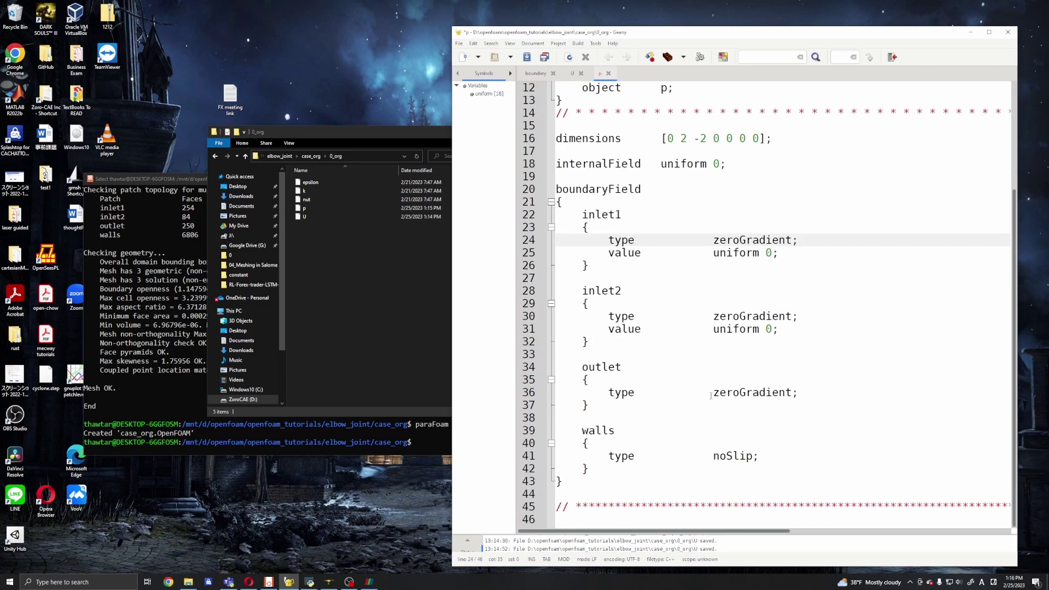
drag(606, 316, 779, 331)
key(ctrl+c)
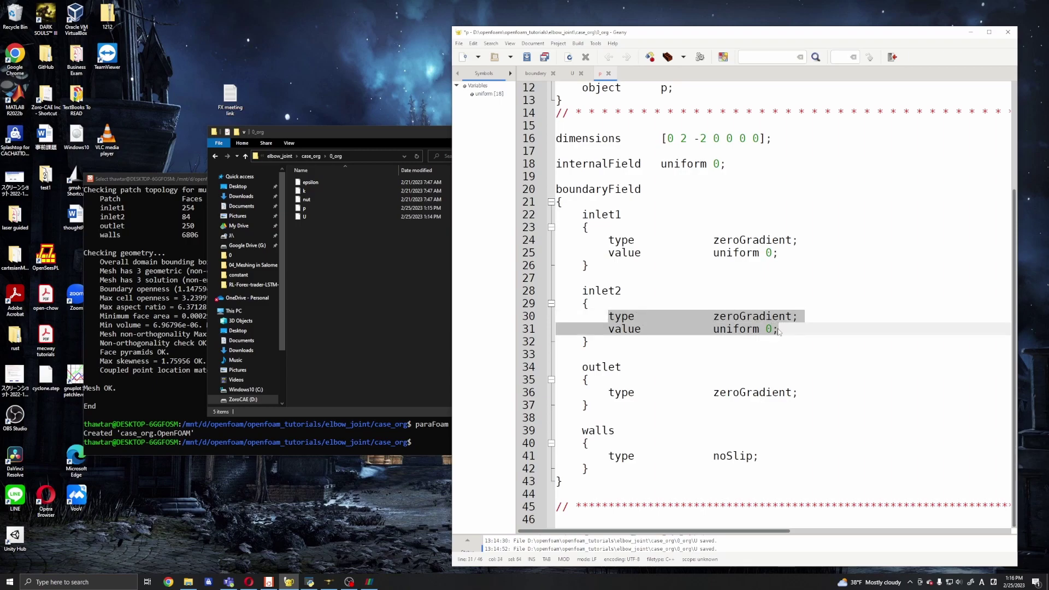
drag(606, 392, 813, 392)
key(ctrl+v)
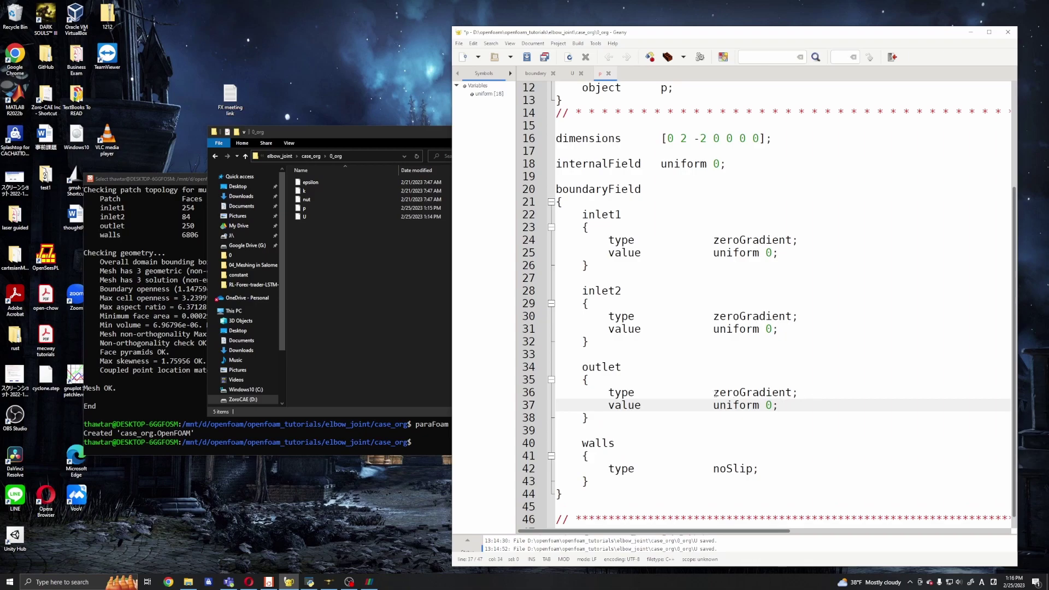
double_click(715, 392)
text(fixedV)
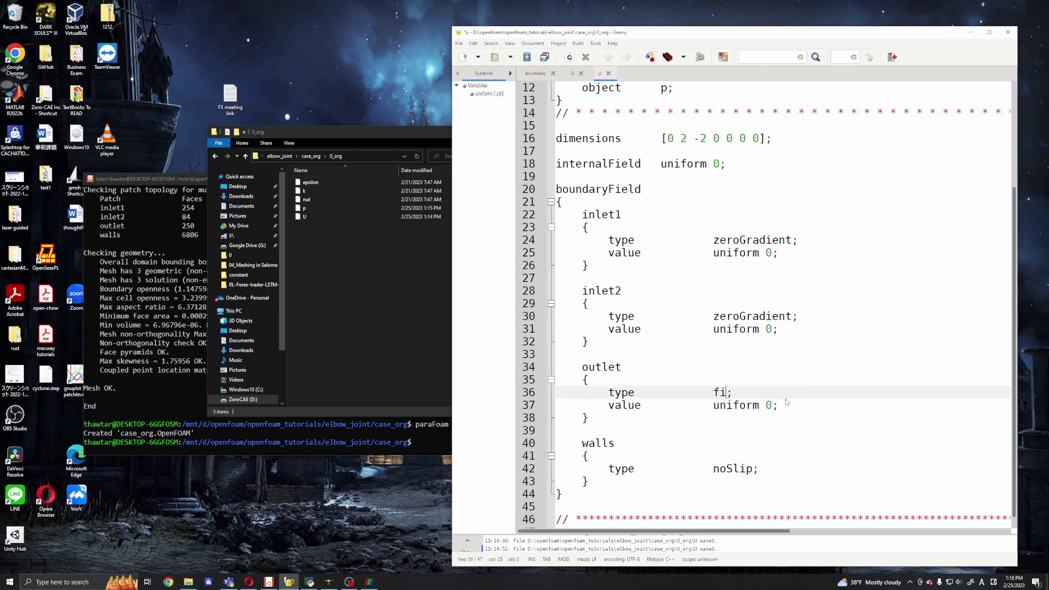
text(alue)
key(ctrl+s)
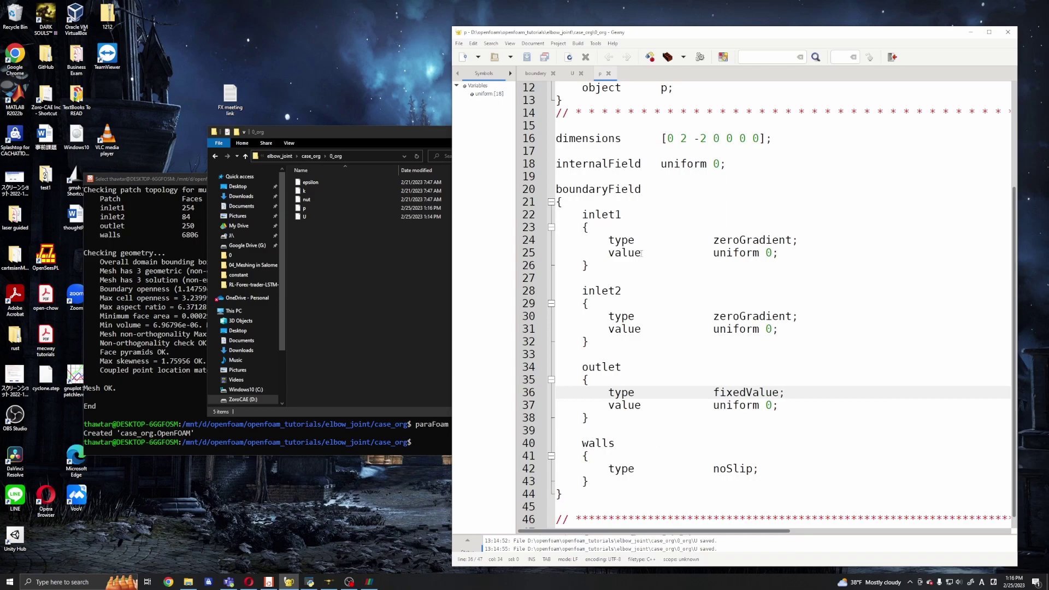
In case_org/constant, delete MRFProperties and open the momentumTransport file with Geany
click(359, 263)
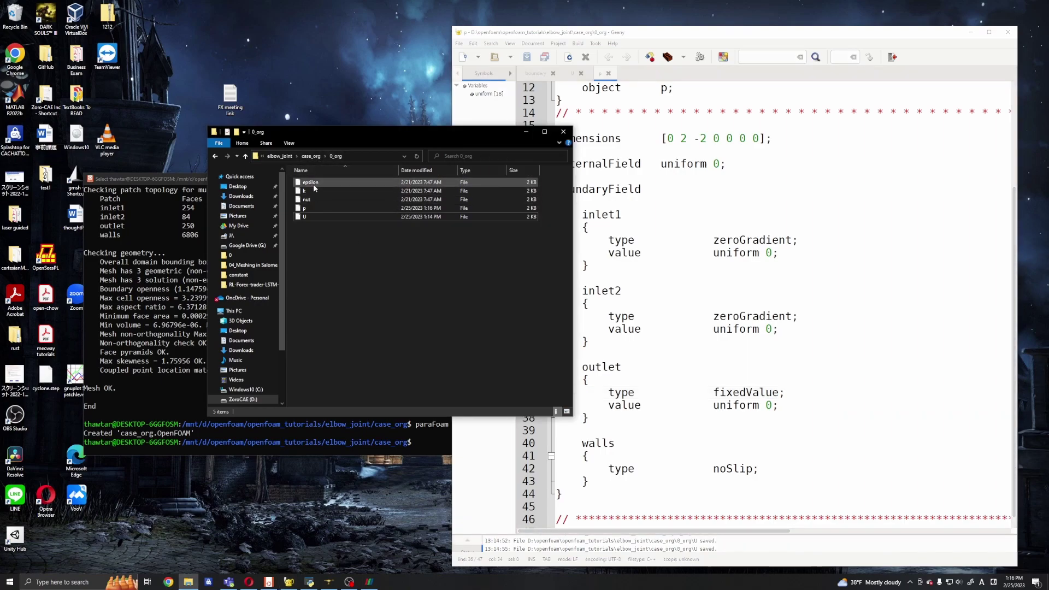
click(311, 157)
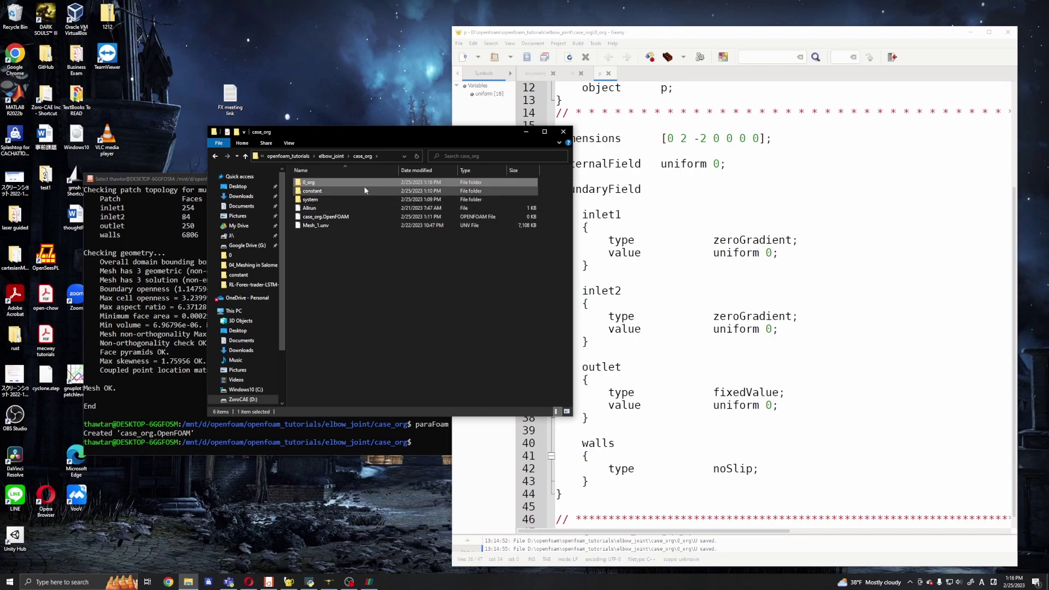
double_click(322, 190)
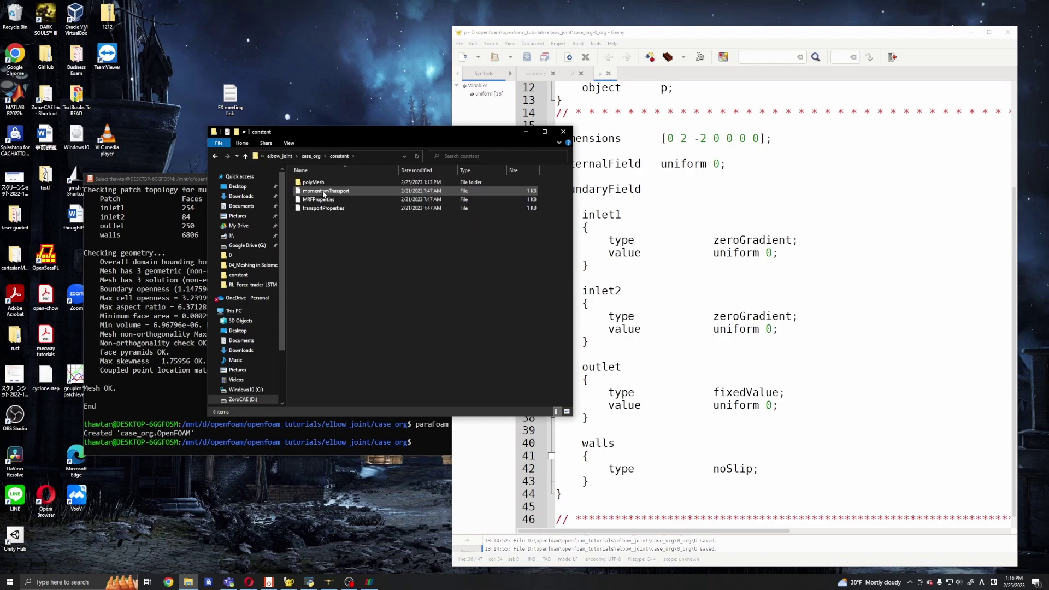
click(330, 200)
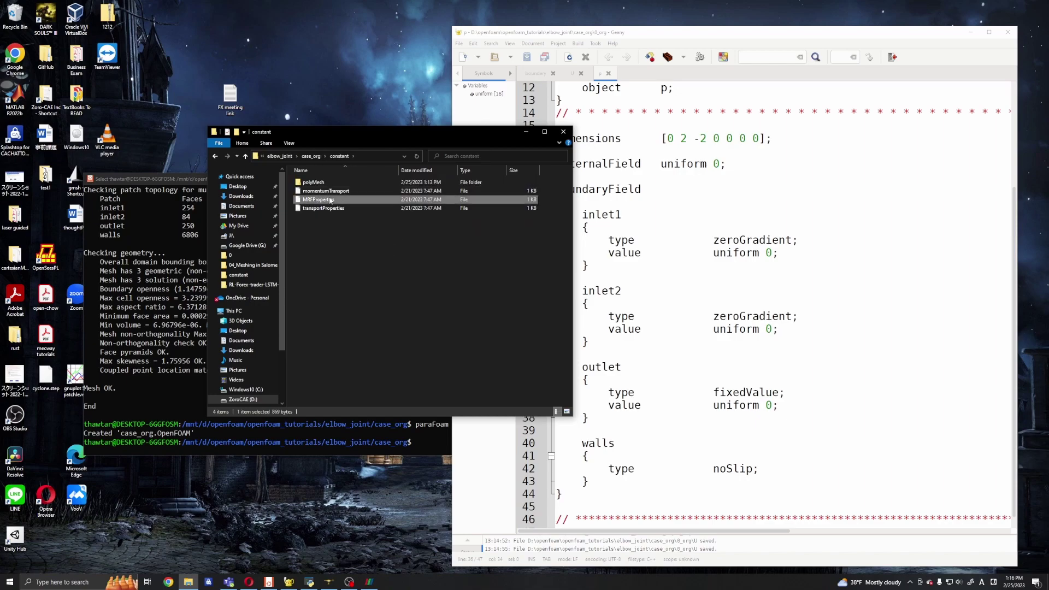
key(Delete)
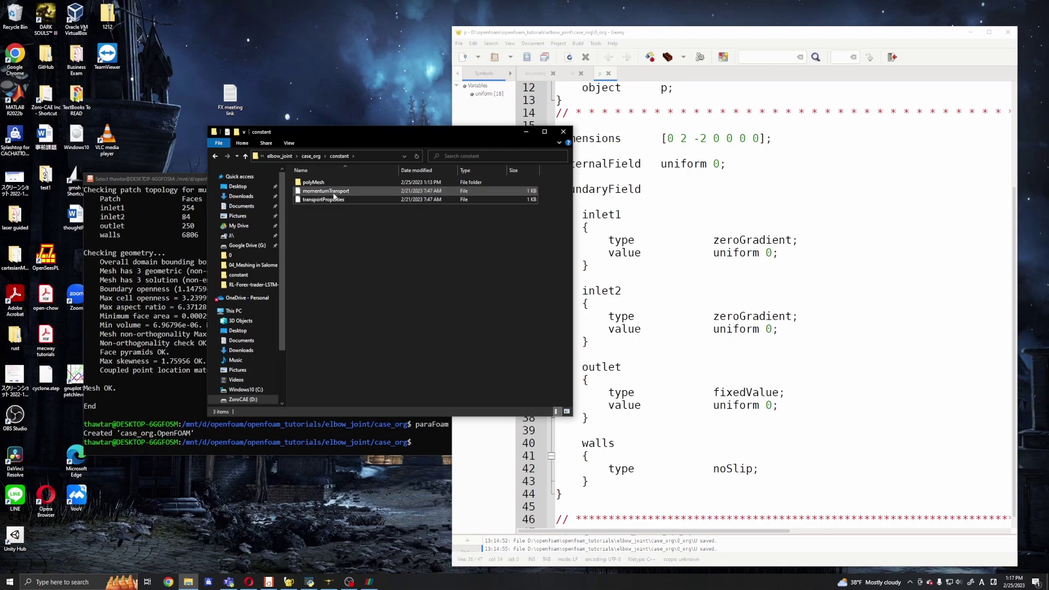
double_click(343, 191)
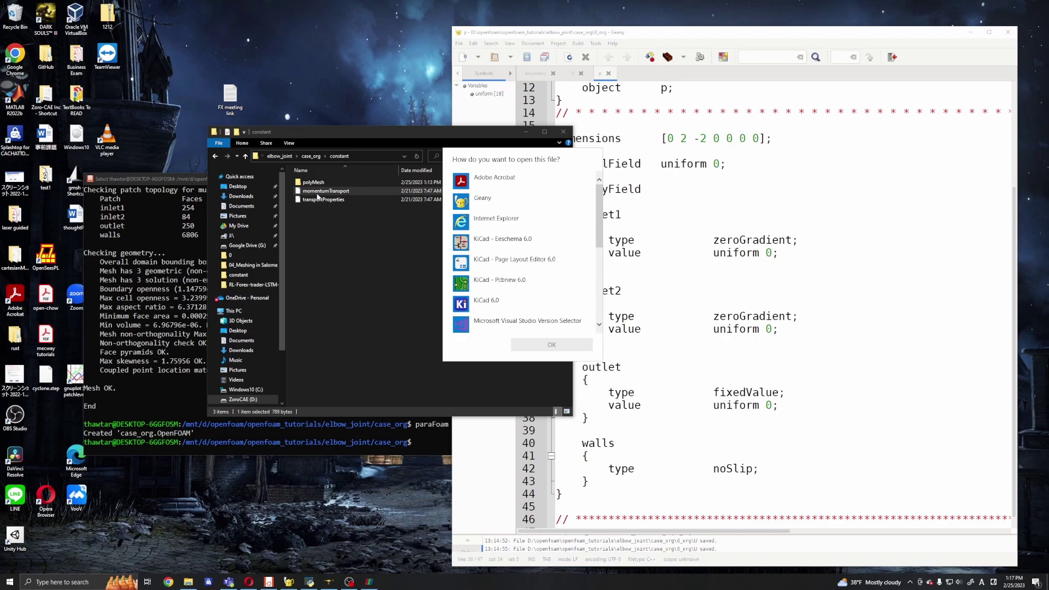
double_click(501, 203)
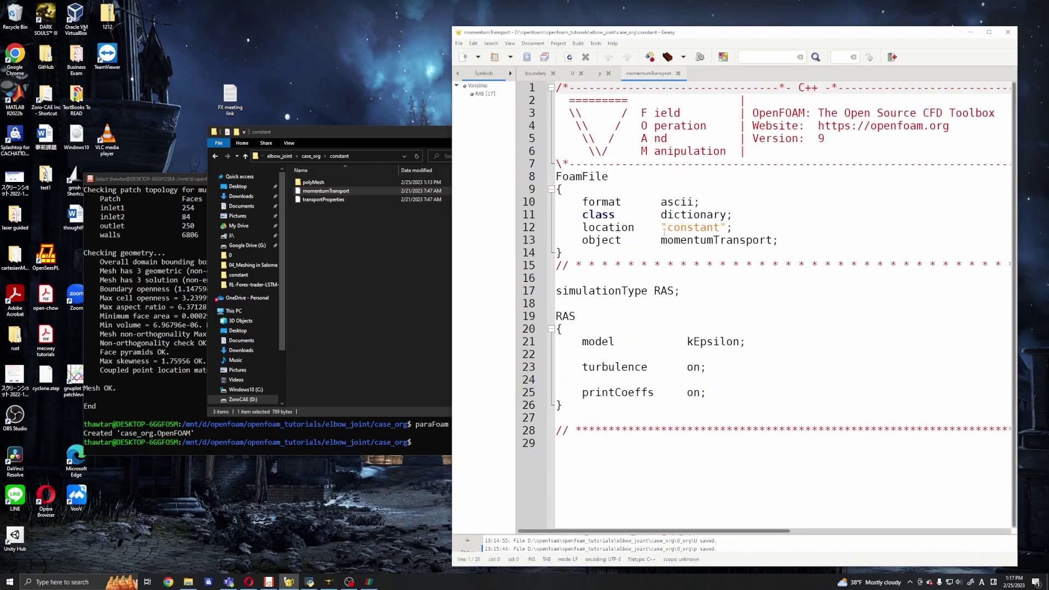
Make line 17 read 'simulationType laminar;//RAS;' in momentumTransport and save
click(335, 232)
click(351, 191)
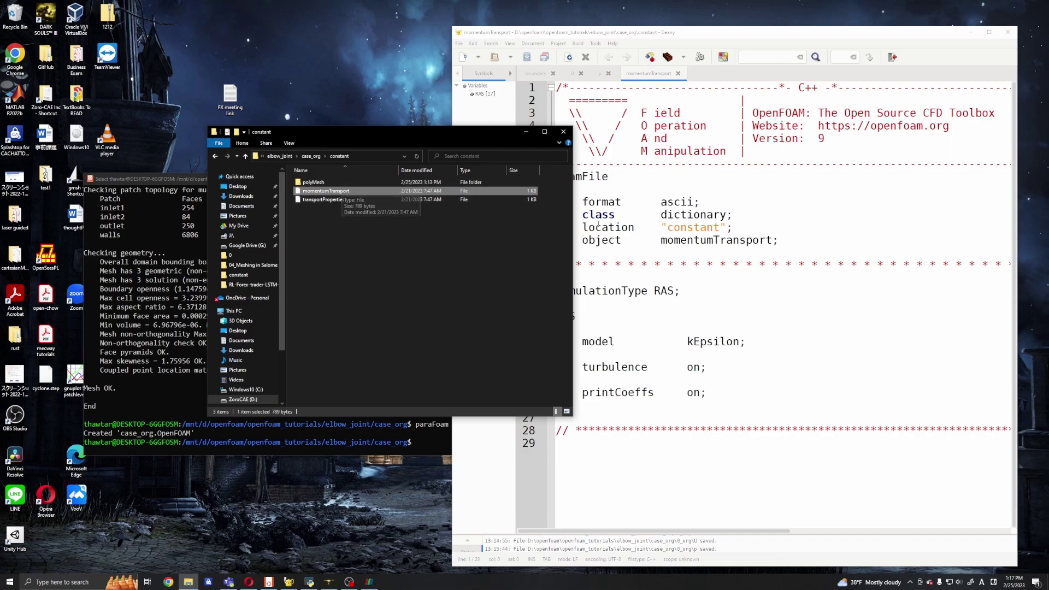
click(656, 294)
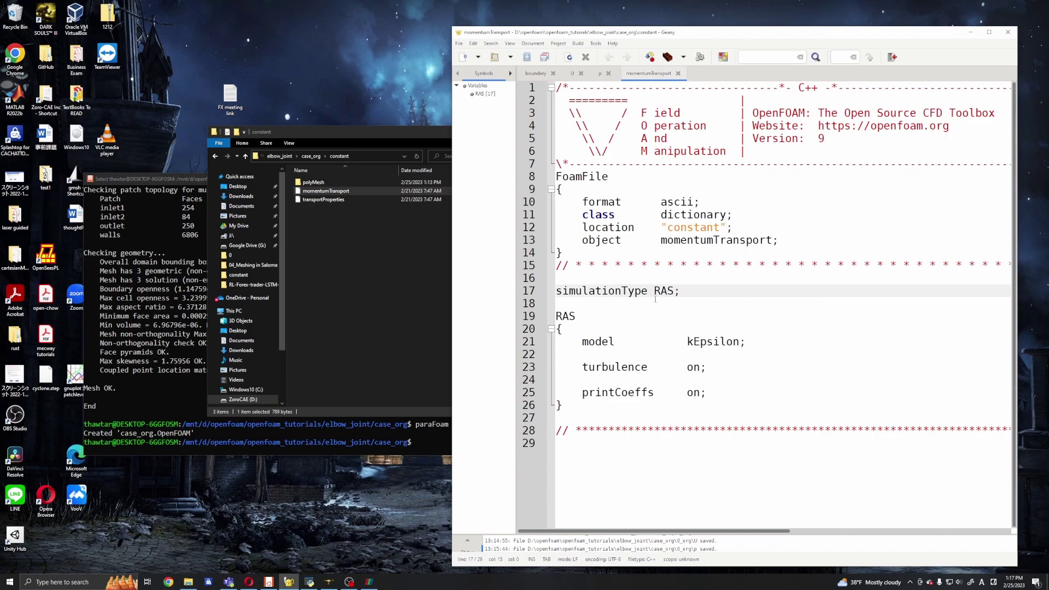
text(//)
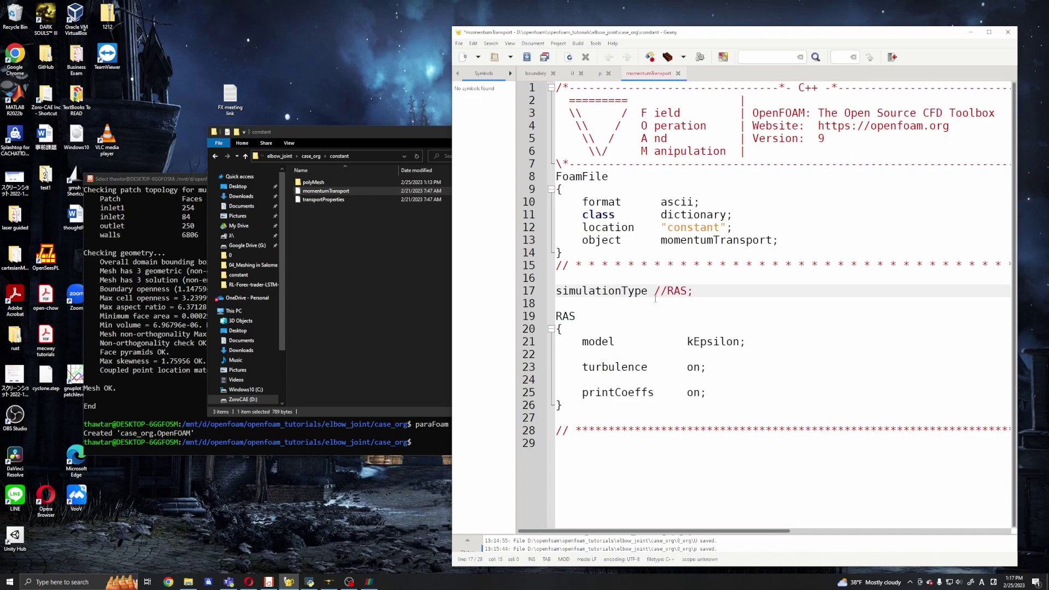
text(laminar;)
key(ctrl+s)
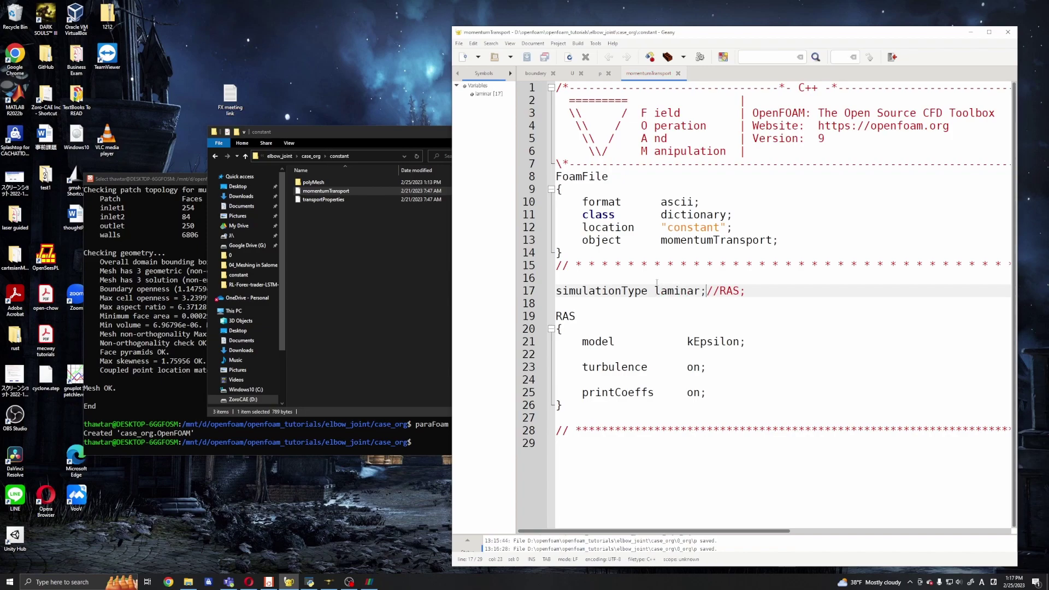
Open constant/transportProperties in Geany
click(361, 251)
click(342, 202)
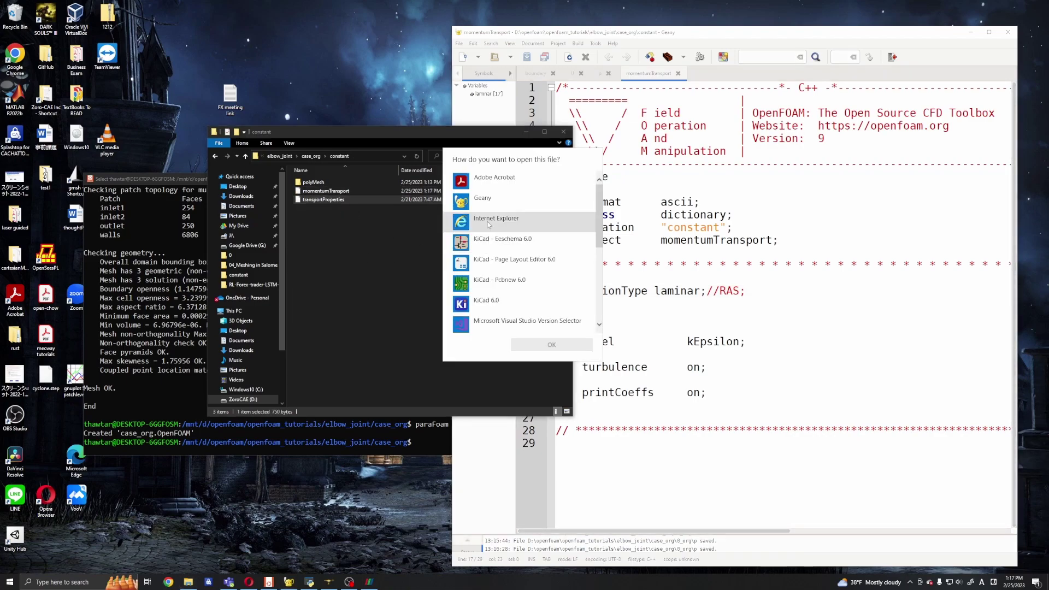
double_click(482, 199)
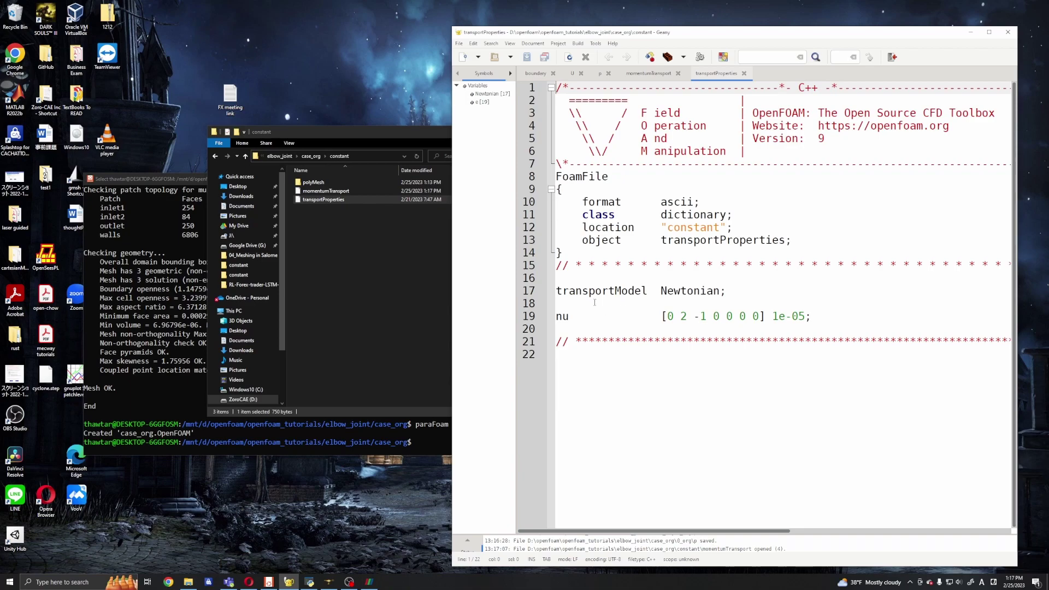
Change nu from 1e-05 to 1.004e-06, save, and highlight the nu line
drag(556, 317, 575, 317)
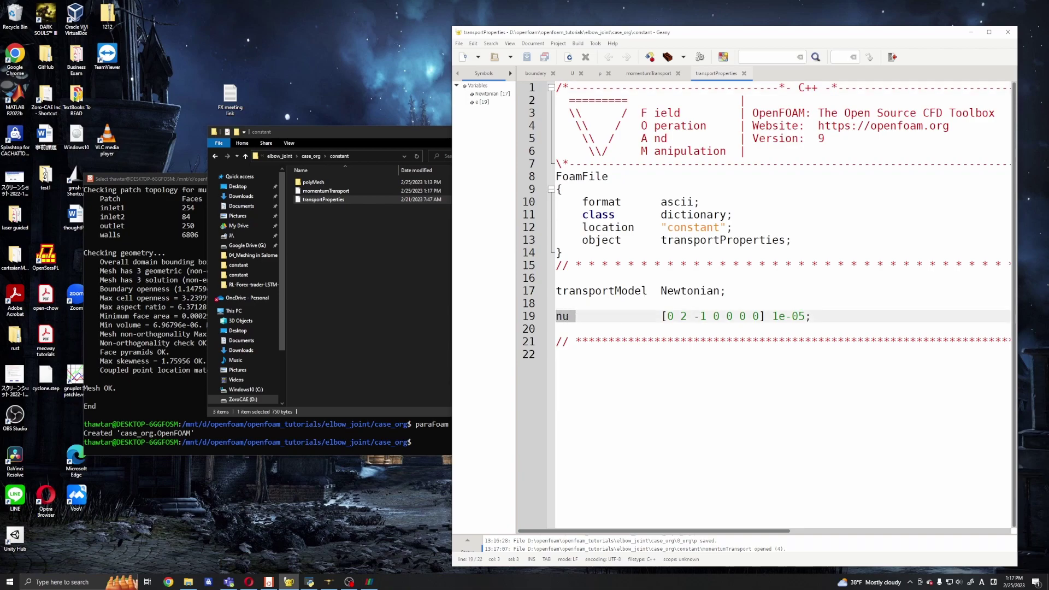
drag(772, 316, 798, 316)
click(803, 316)
key(BackSpace)
text(6)
text(.004)
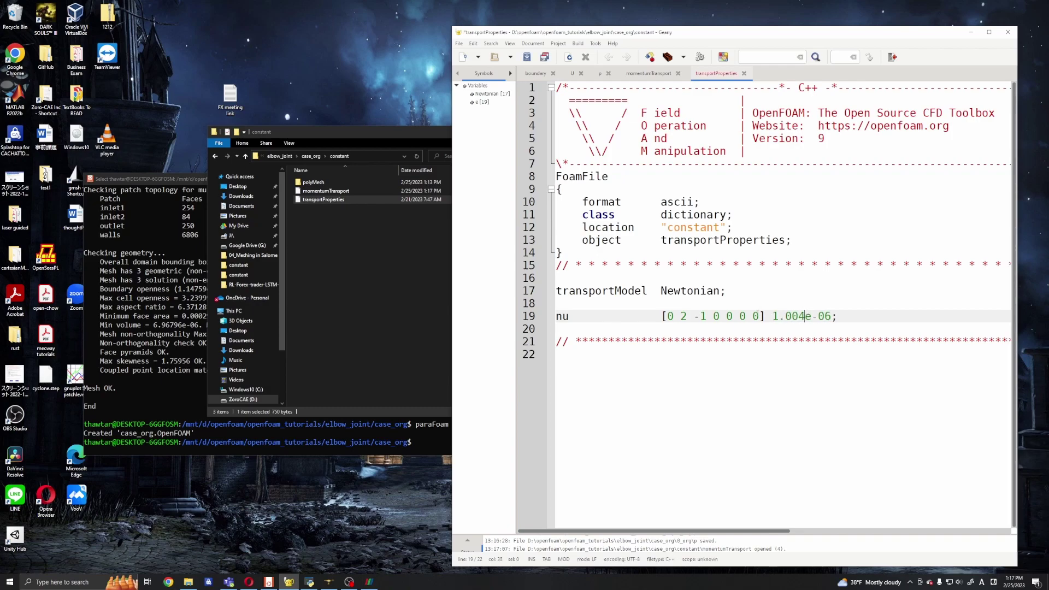
key(ctrl+s)
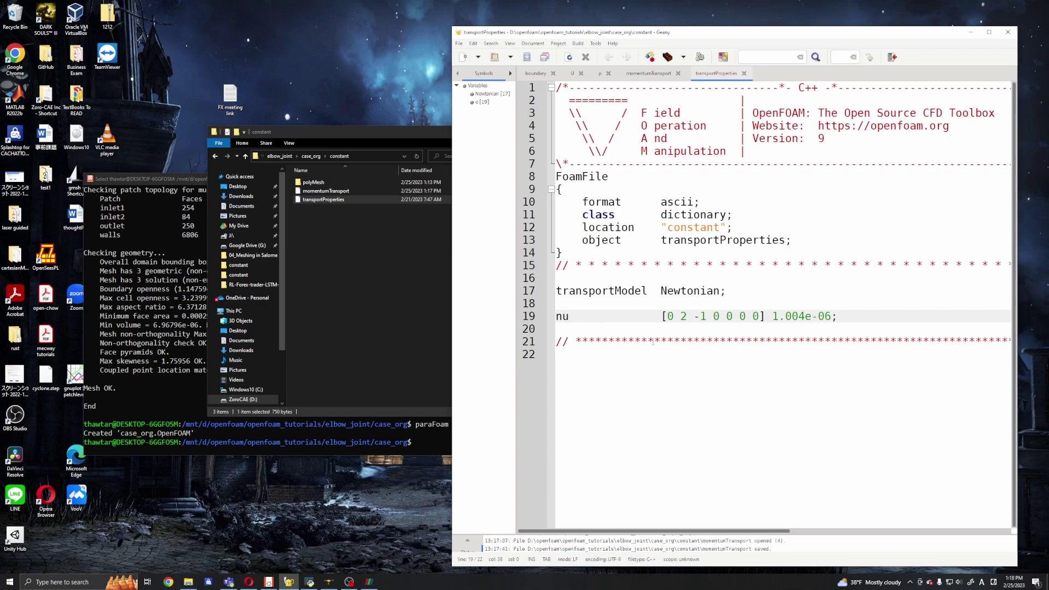
click(580, 325)
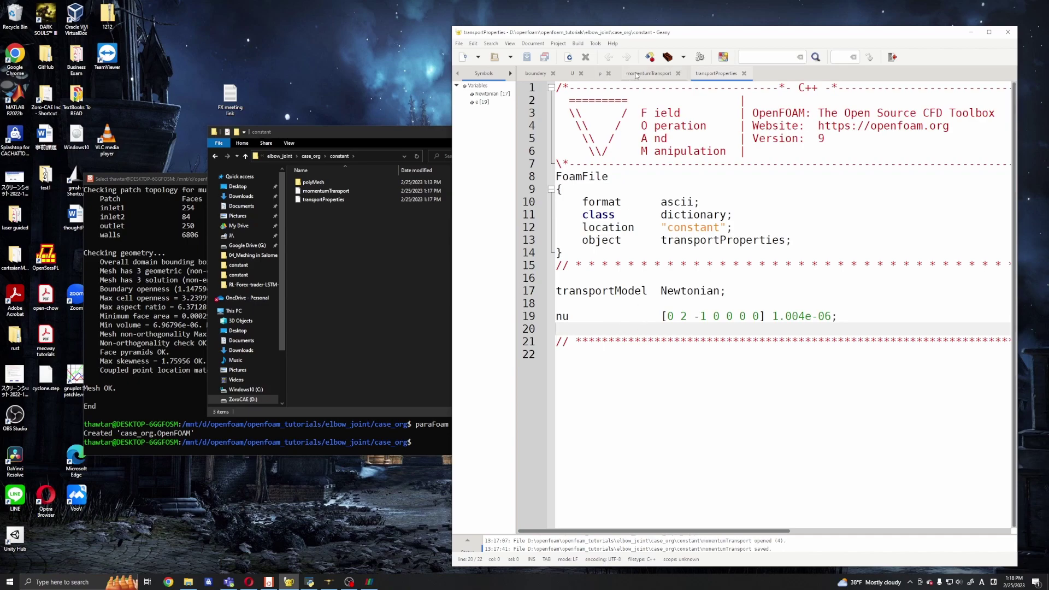
click(372, 221)
click(569, 320)
drag(556, 317, 584, 326)
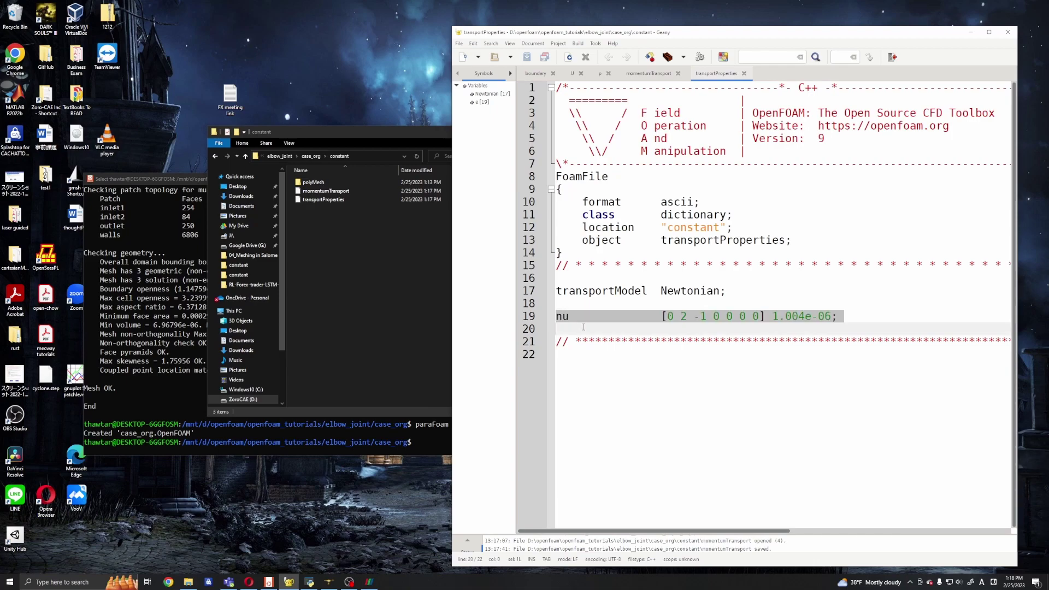
click(582, 325)
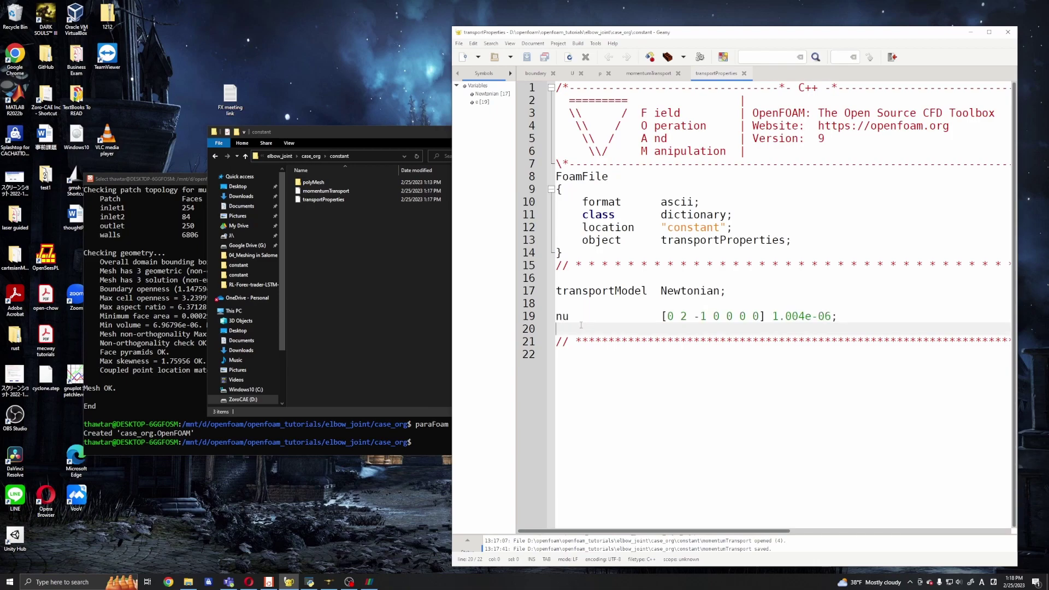
Open system/controlDict from case_org in Geany
click(361, 241)
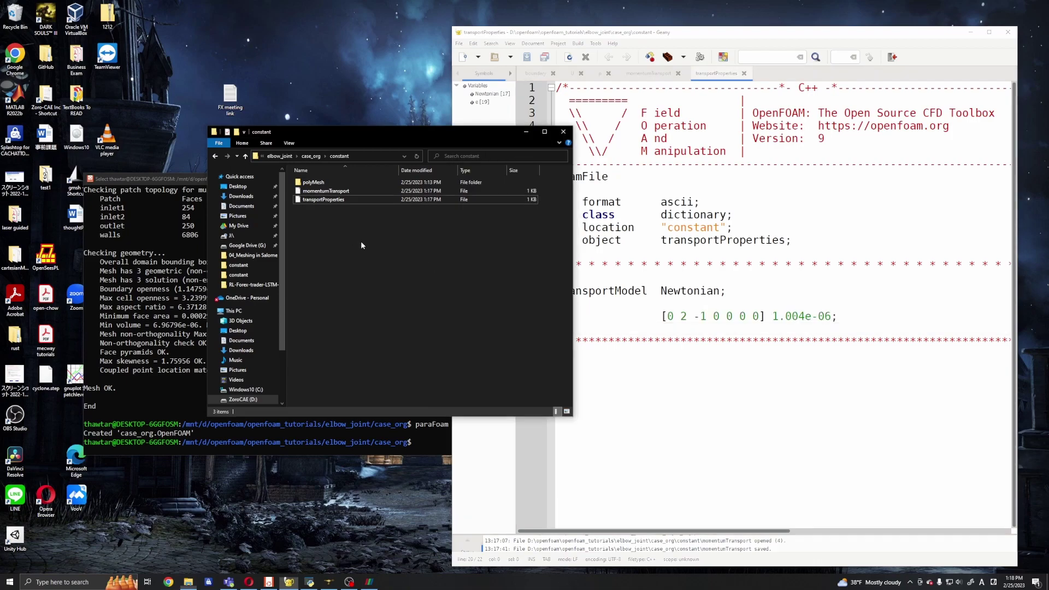
click(311, 157)
double_click(314, 199)
click(314, 185)
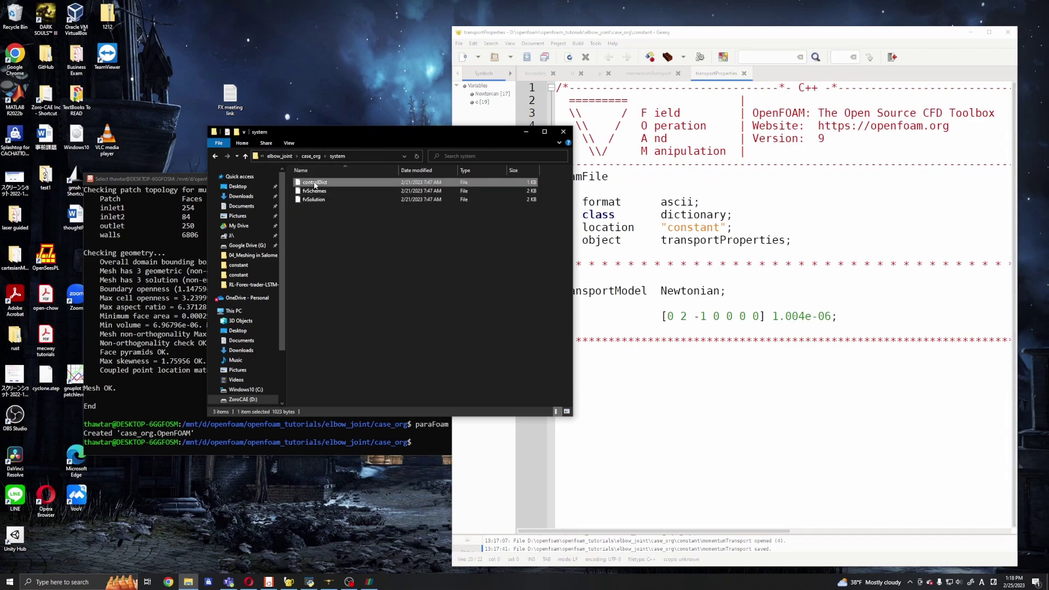
double_click(314, 185)
double_click(492, 200)
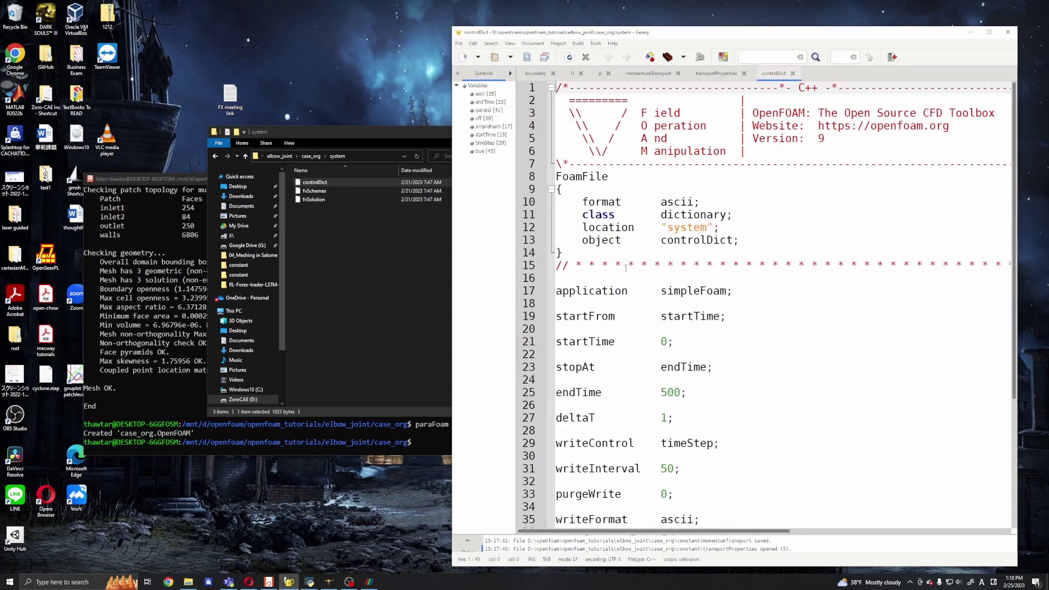
Review controlDict's simpleFoam application, startFrom, endTime 500 and deltaT 1 settings
scroll(626, 268, down, 4)
scroll(583, 195, up, 1)
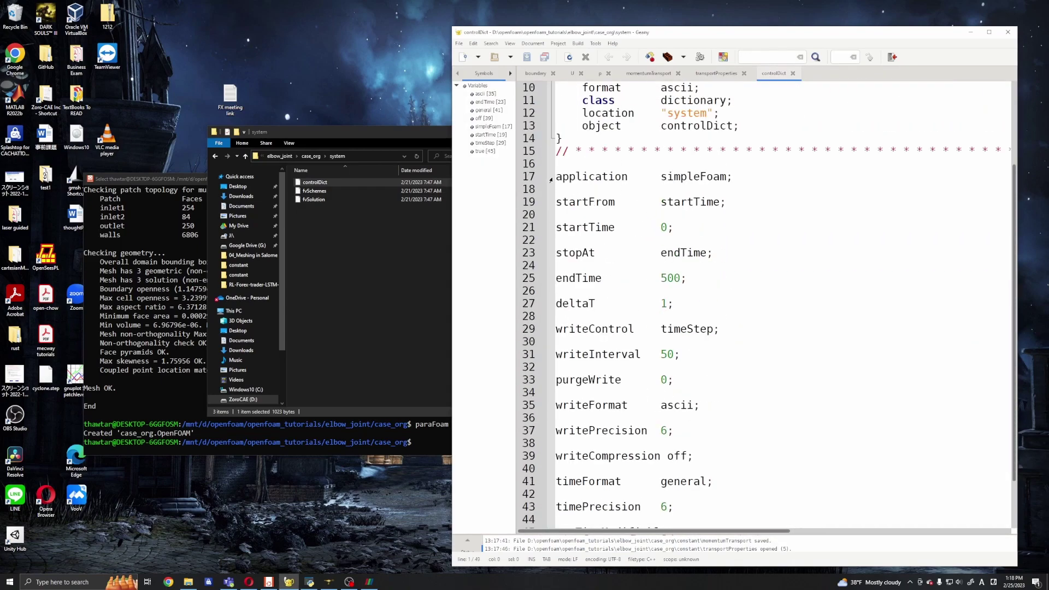
drag(553, 176, 737, 176)
click(673, 201)
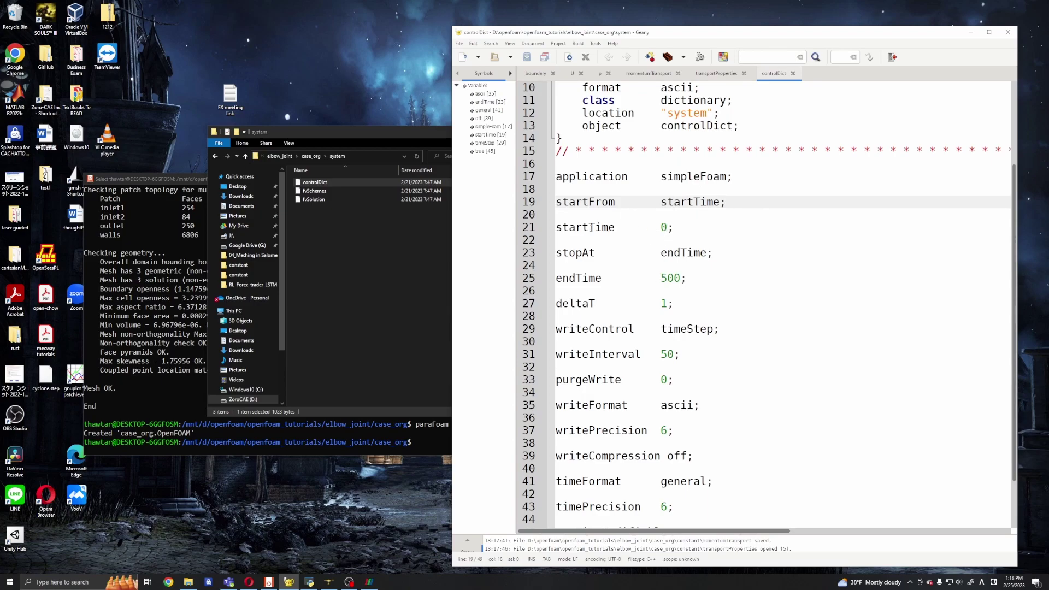
drag(661, 278, 674, 303)
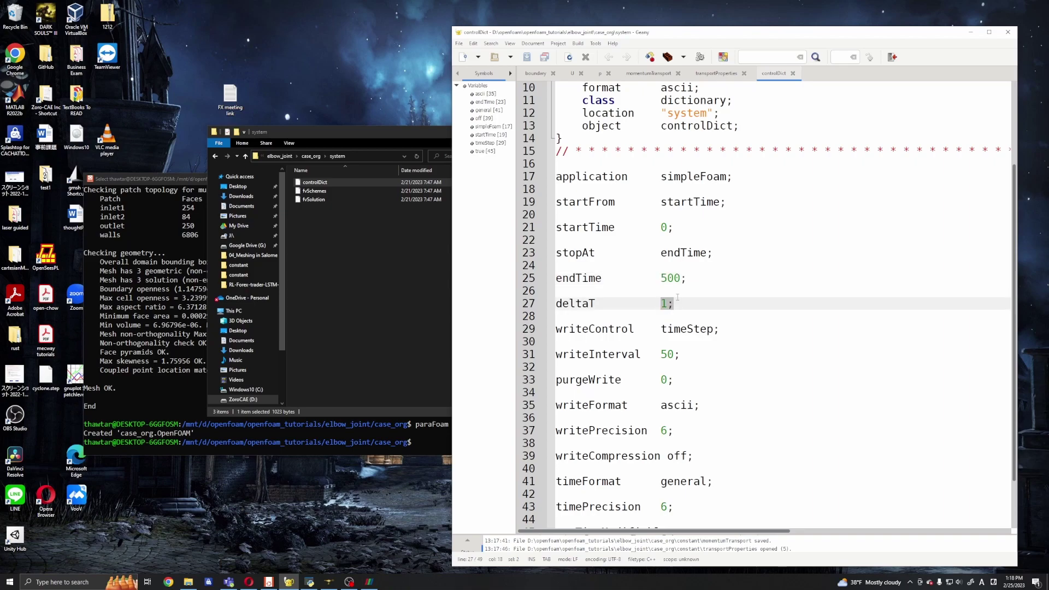
click(681, 293)
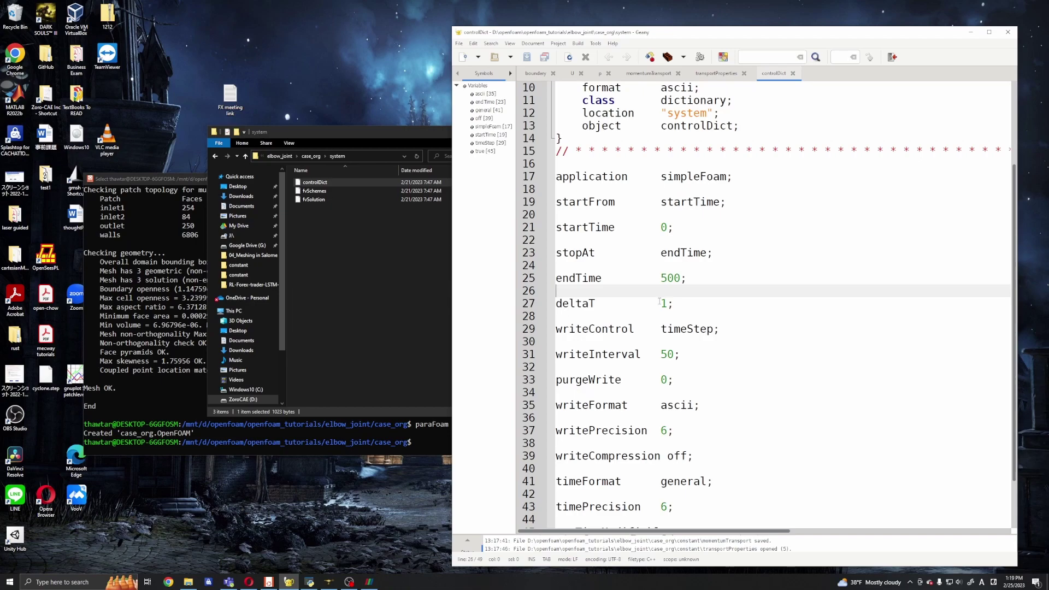
scroll(659, 301, down, 2)
double_click(662, 240)
click(661, 240)
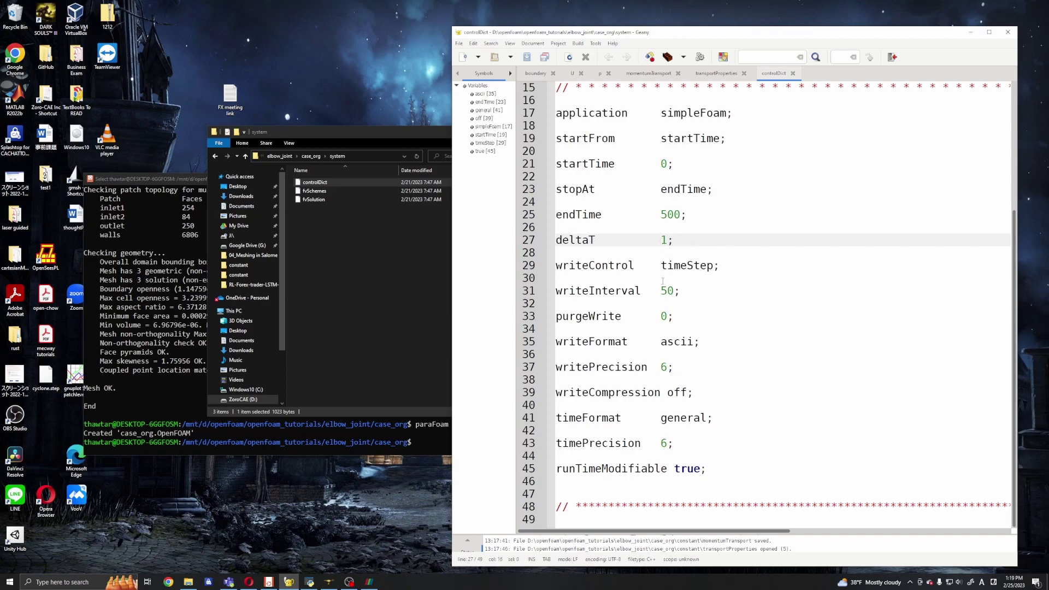
Open the fvSchemes file in Geany
click(362, 247)
double_click(314, 190)
double_click(458, 201)
Point out the steadyState ddtSchemes and Gauss linear gradient scheme in fvSchemes
scroll(660, 269, down, 2)
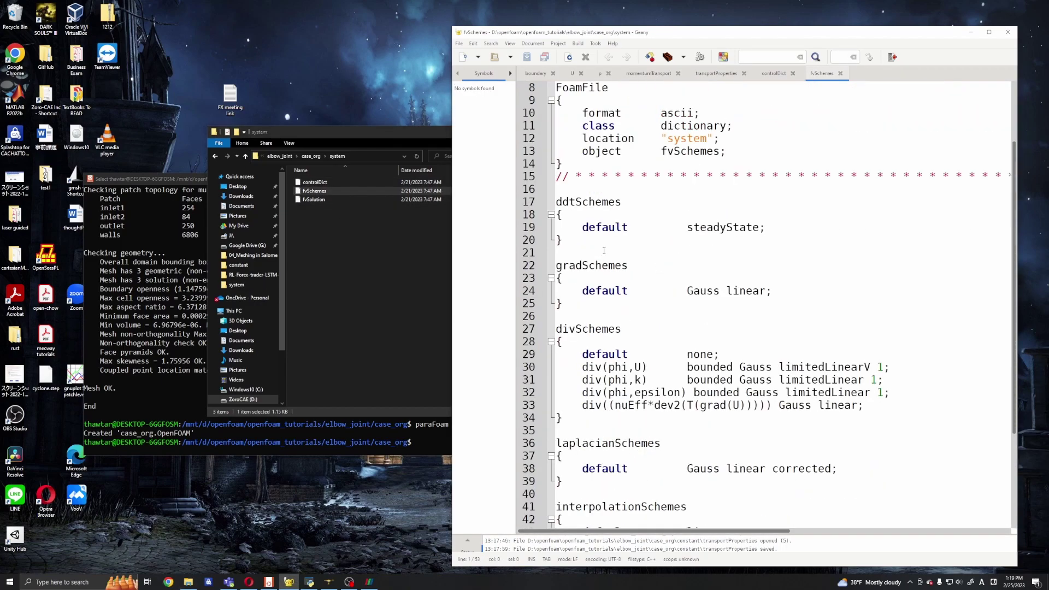
double_click(564, 202)
click(614, 212)
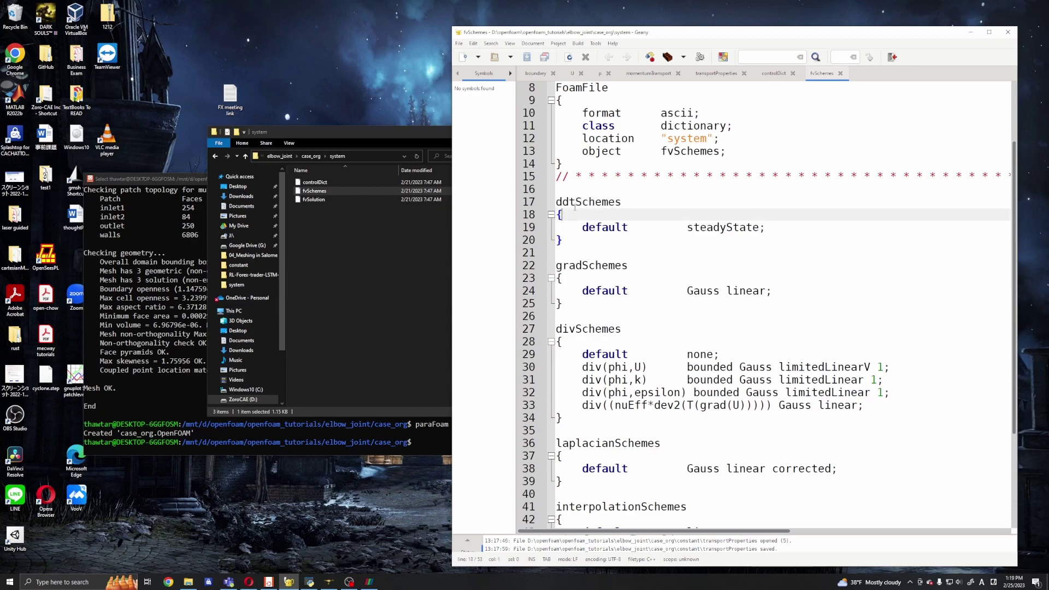
drag(687, 227, 766, 232)
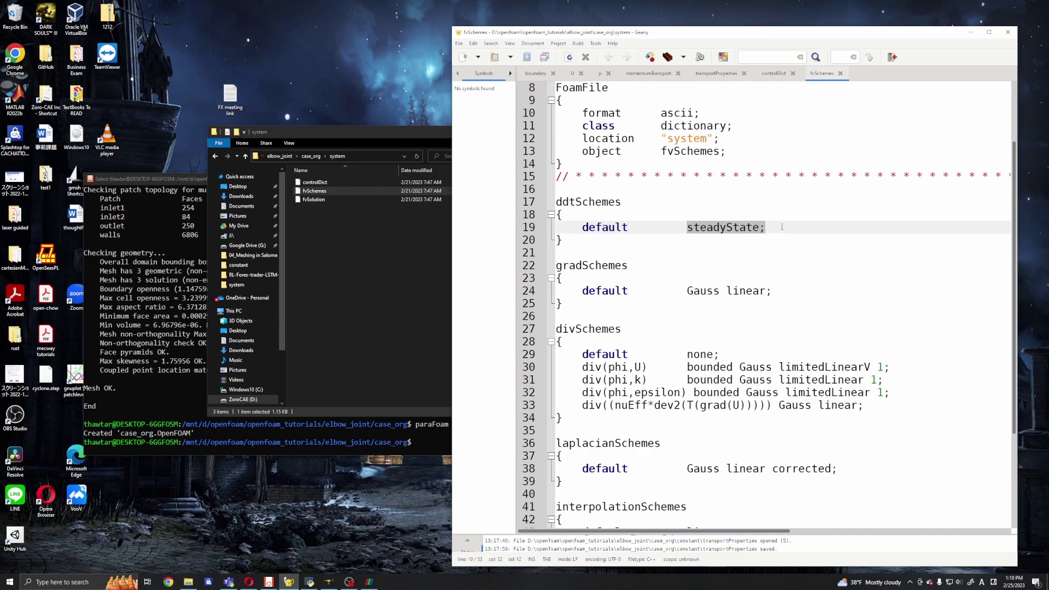
click(696, 254)
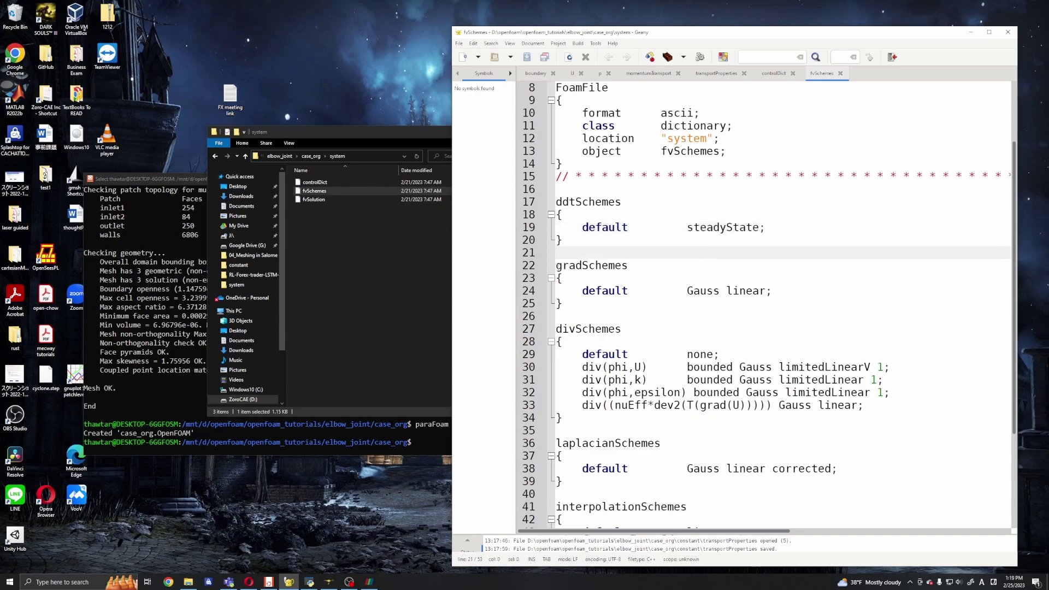
scroll(676, 287, down, 4)
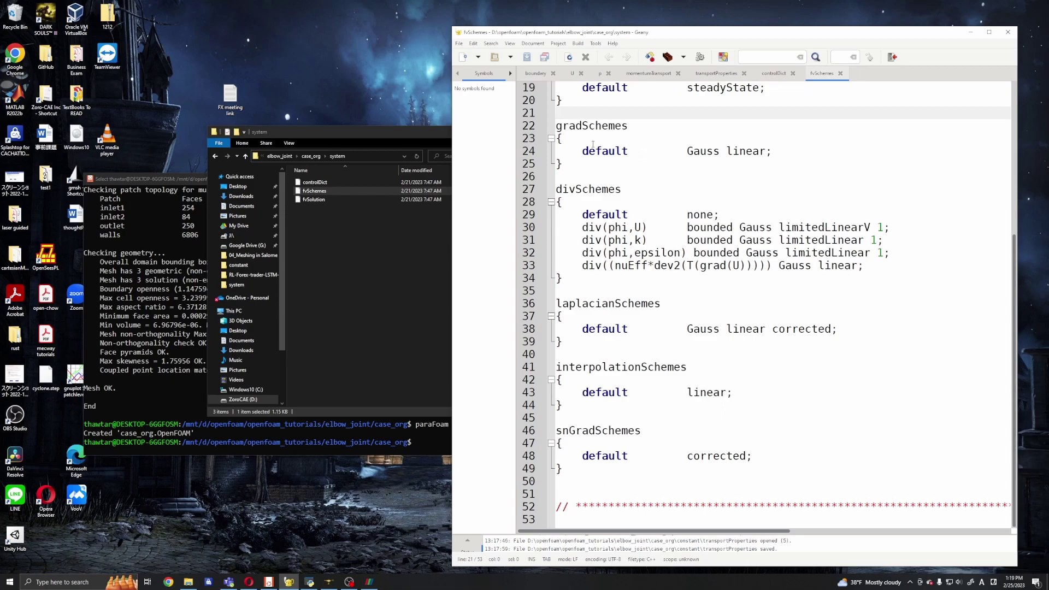
drag(687, 151, 772, 150)
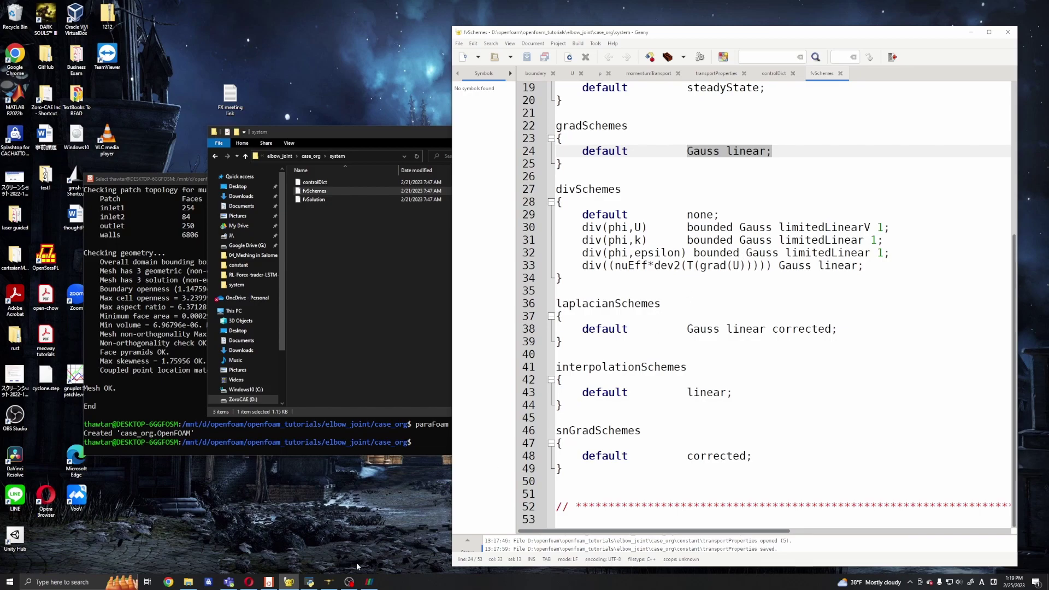
Rotate and zoom the elbow mesh in ParaView, then minimize ParaView
click(369, 582)
drag(523, 345, 632, 314)
scroll(587, 445, up, 3)
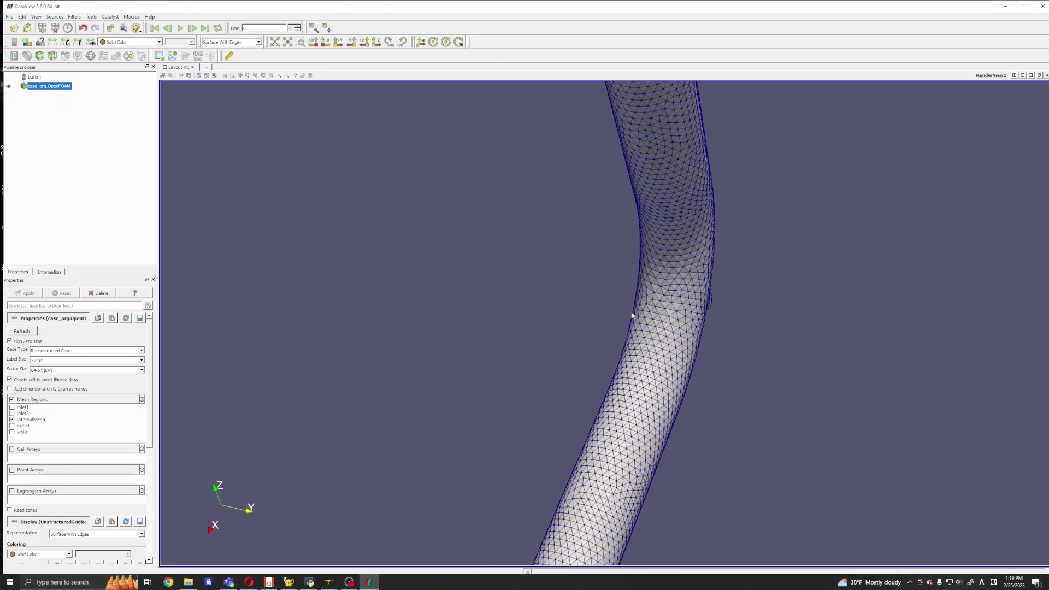
scroll(597, 241, down, 5)
click(1005, 6)
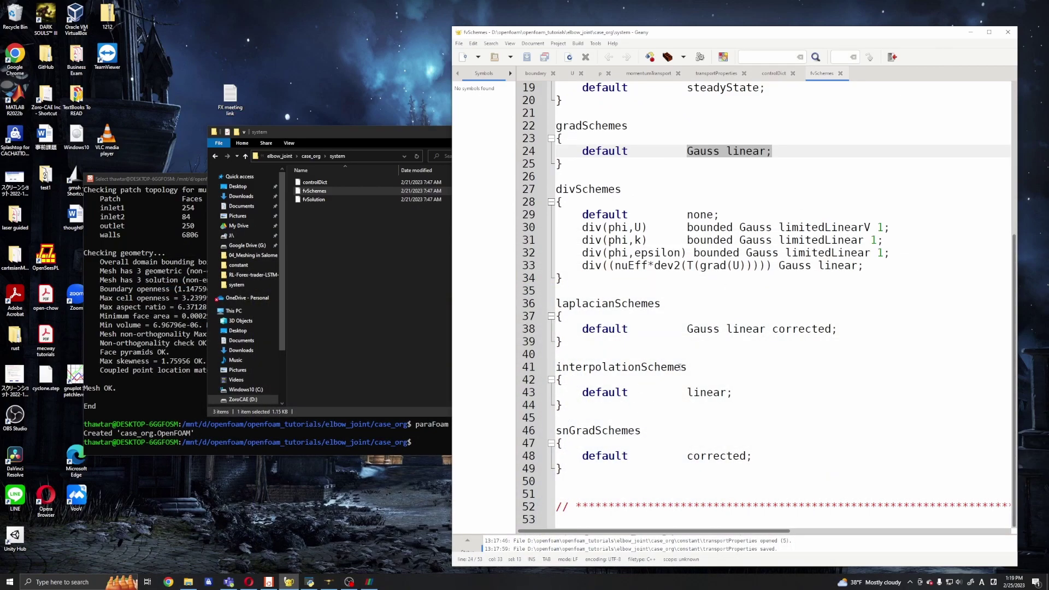
Highlight the Gauss linear corrected laplacian and corrected snGrad schemes, then the mesh check's max non-orthogonality 69
drag(689, 325, 848, 326)
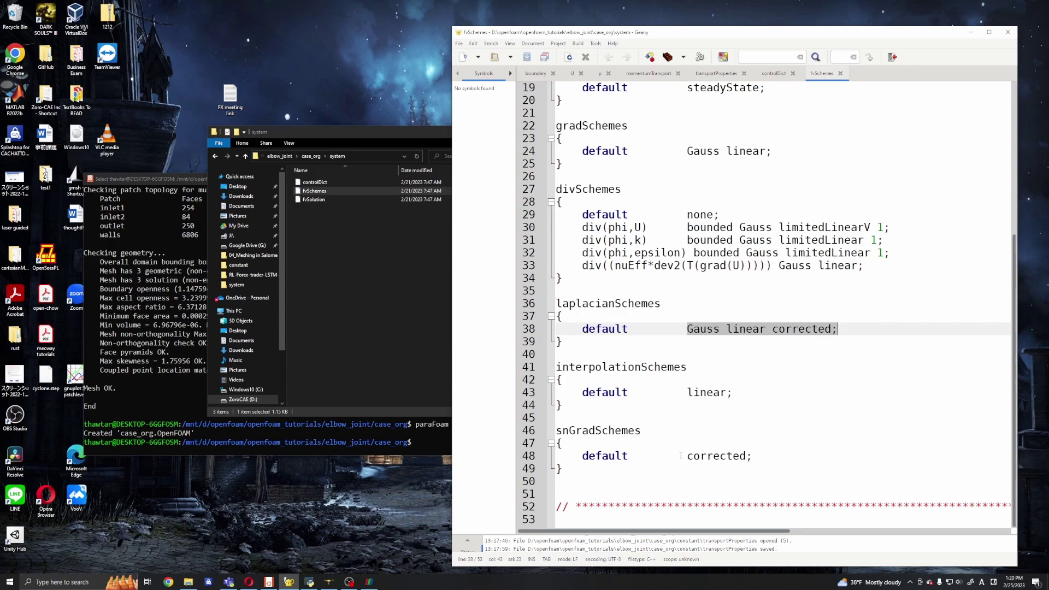
drag(694, 455, 750, 459)
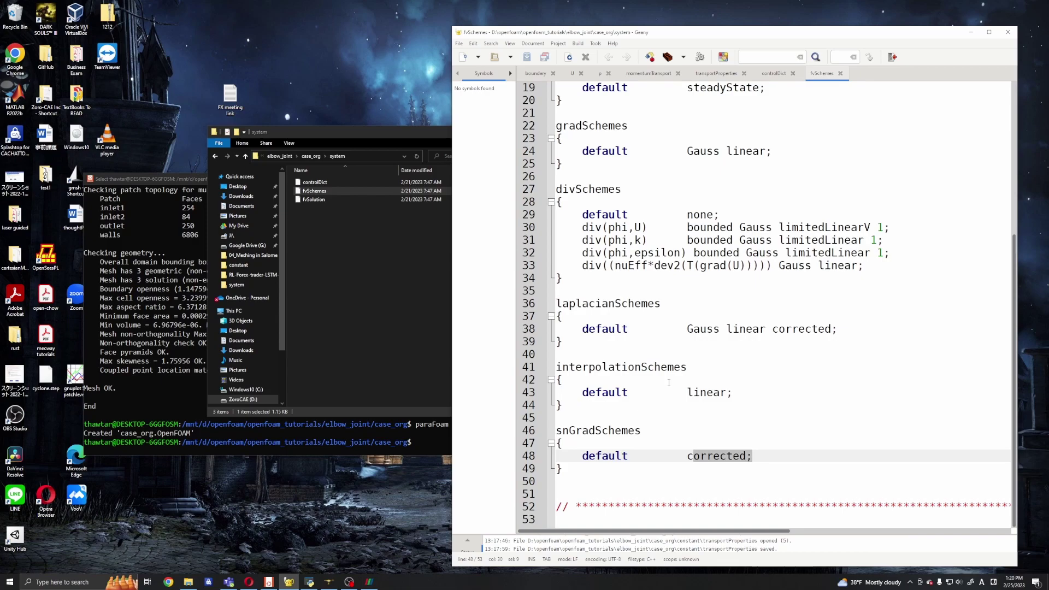
click(130, 340)
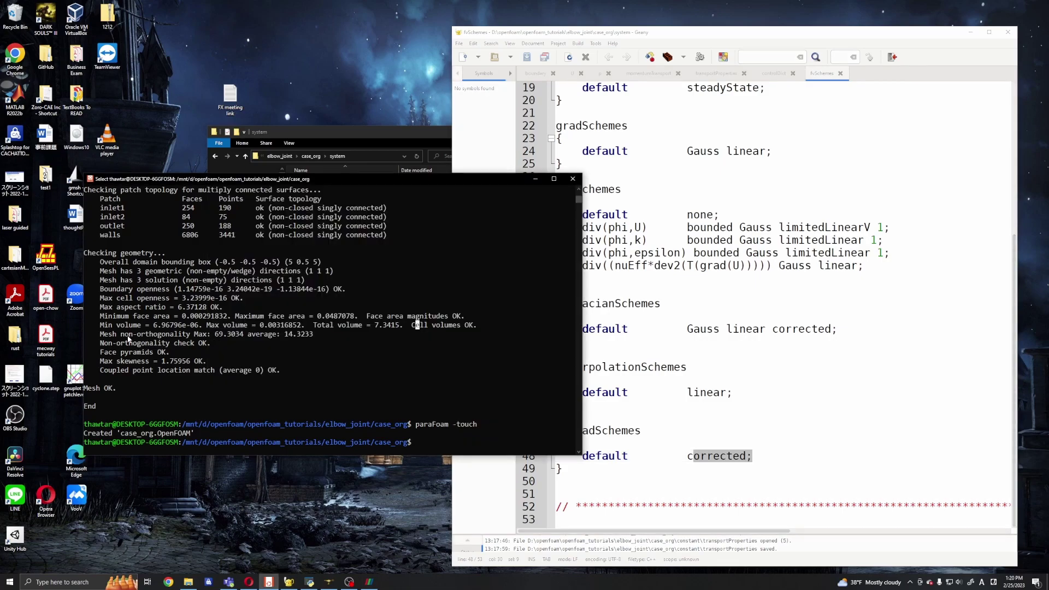
drag(216, 335, 223, 337)
Change the laplacian (line 38) and snGrad (line 48) default schemes in fvSchemes to limited 0.5
click(712, 337)
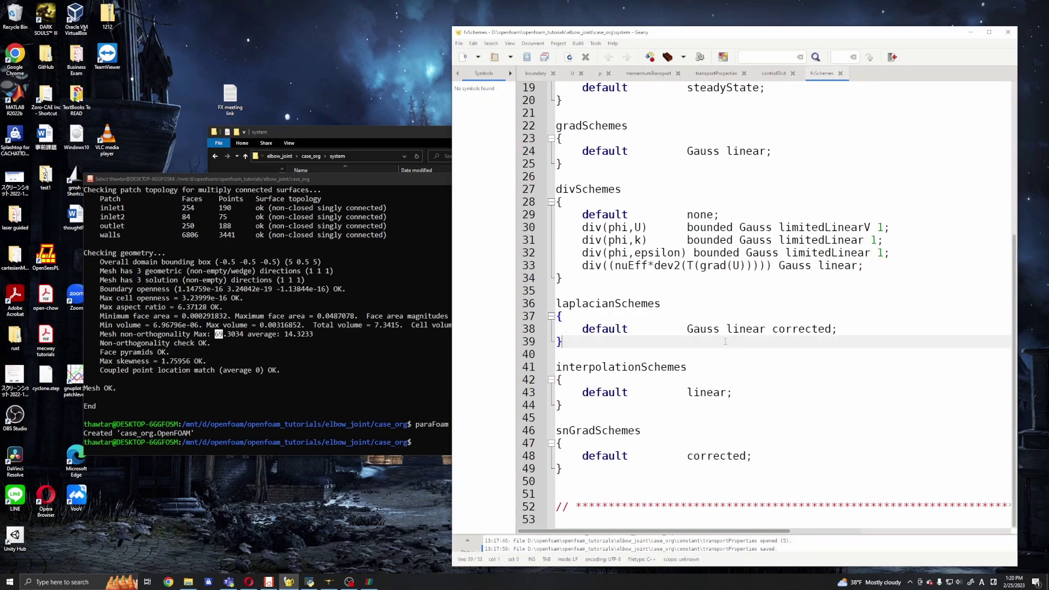
click(772, 329)
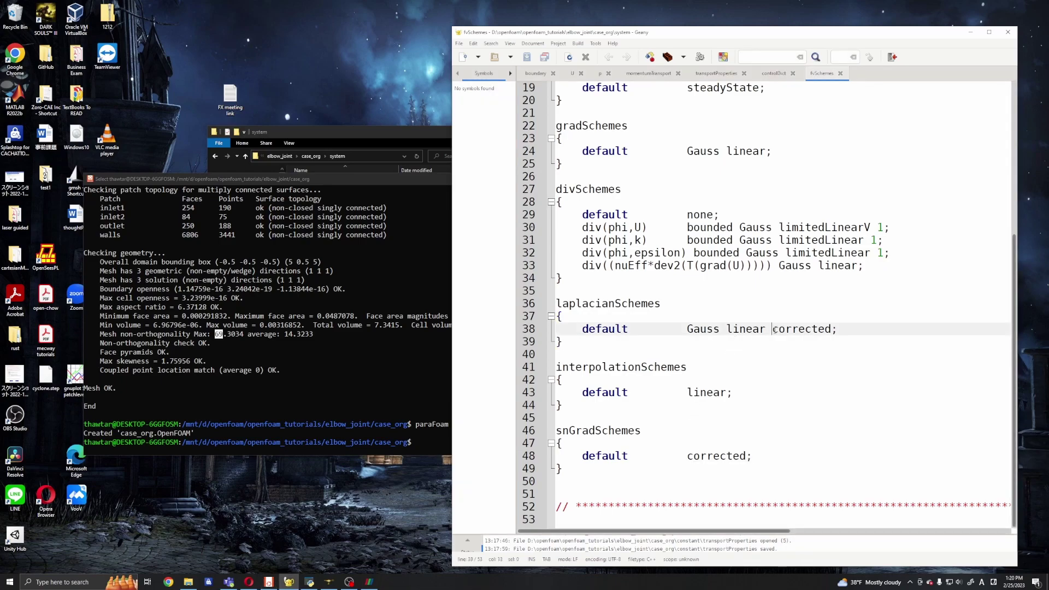
text(//)
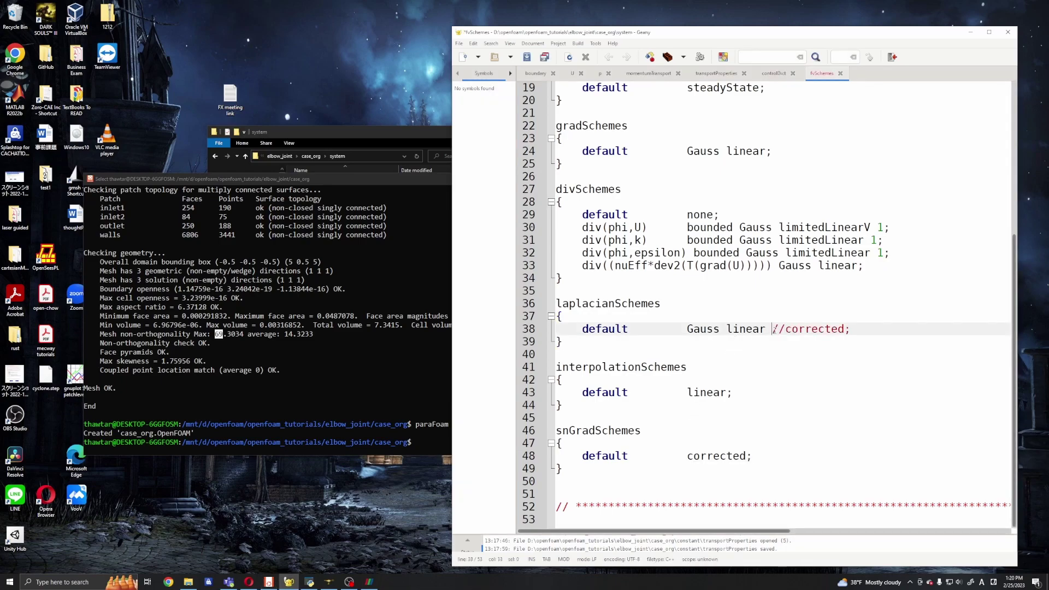
text(limited 0.5;)
shift+click(770, 328)
key(ctrl+c)
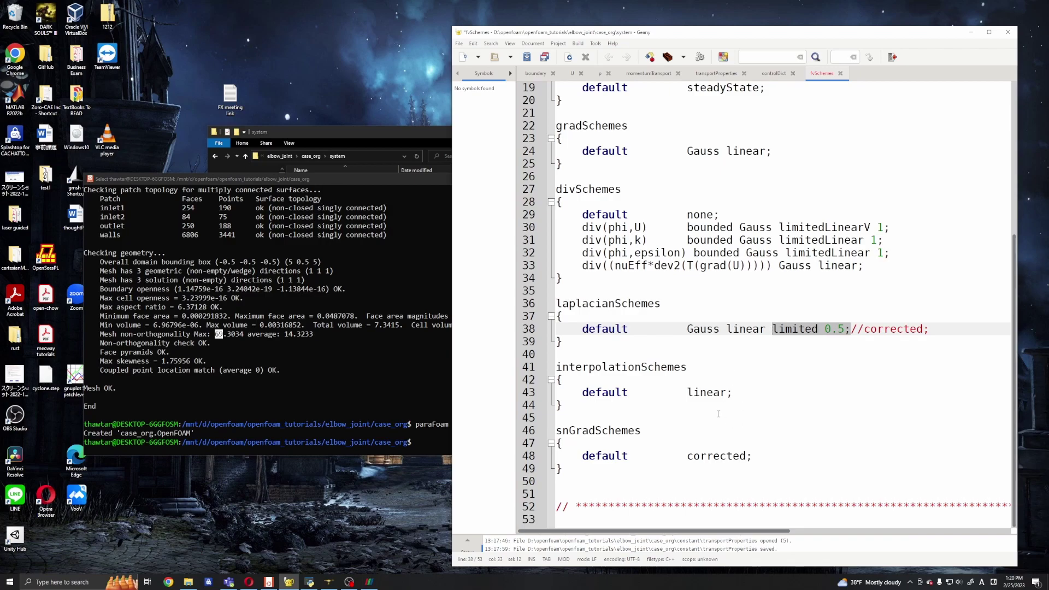
drag(688, 456, 753, 456)
key(ctrl+v)
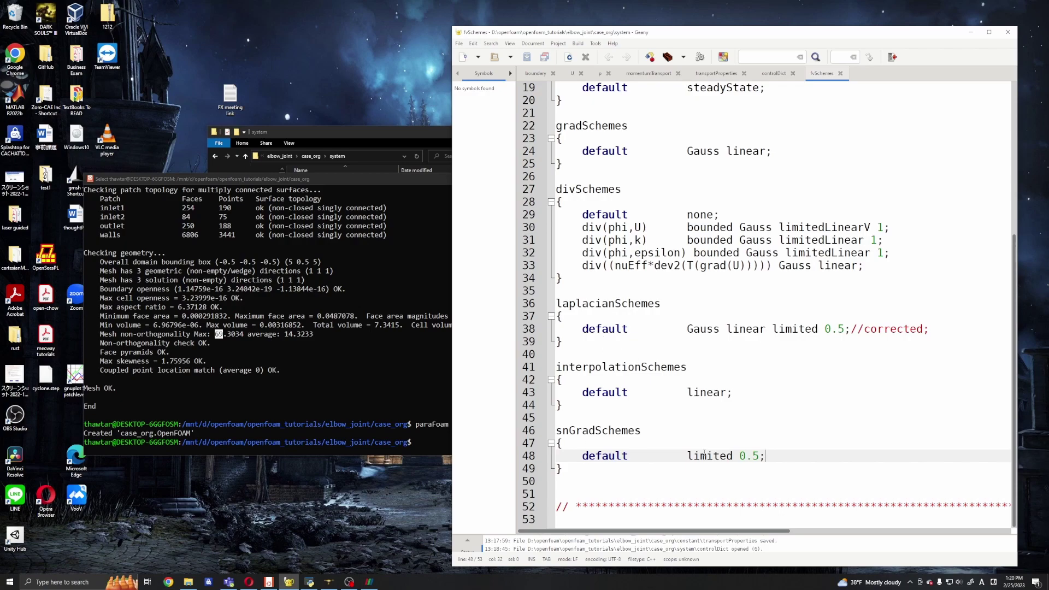
shift+click(688, 456)
drag(727, 328, 864, 328)
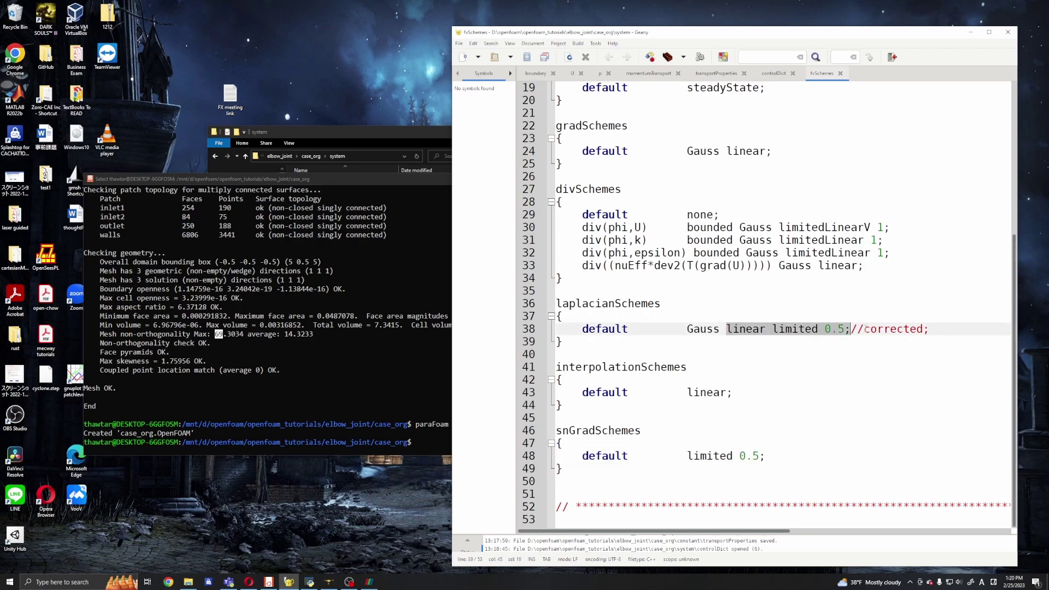
drag(772, 328, 857, 328)
click(754, 298)
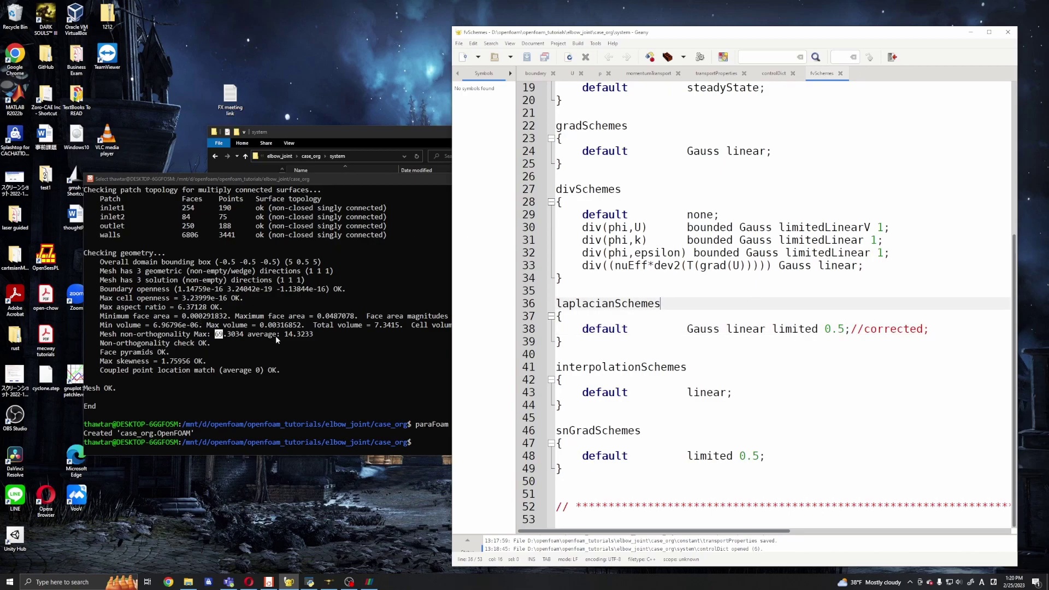
Open system/fvSolution from the system folder in Geany
key(alt+Tab)
click(321, 202)
double_click(321, 200)
double_click(653, 197)
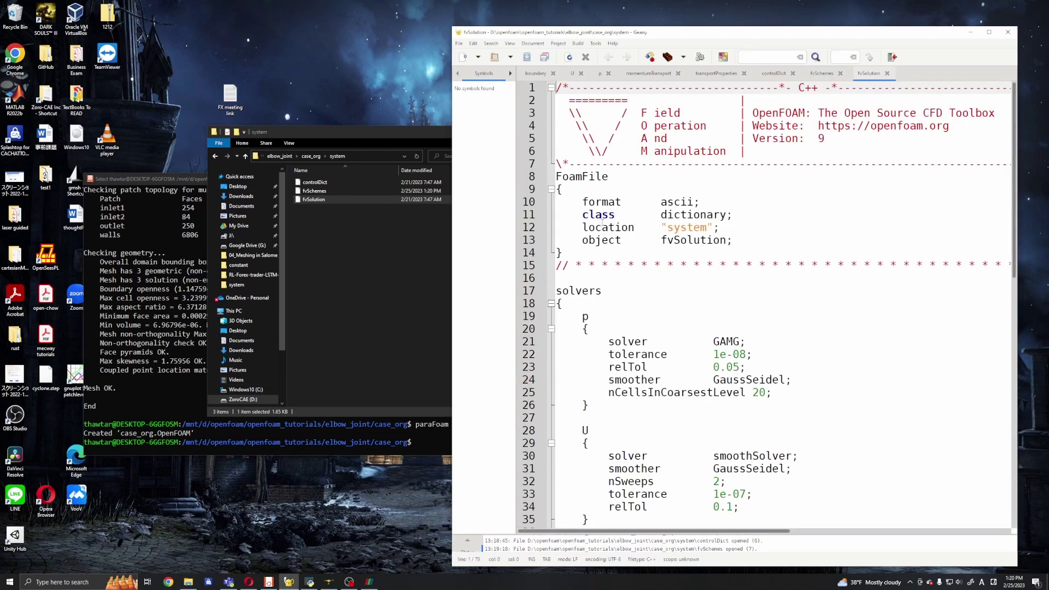
scroll(665, 246, down, 4)
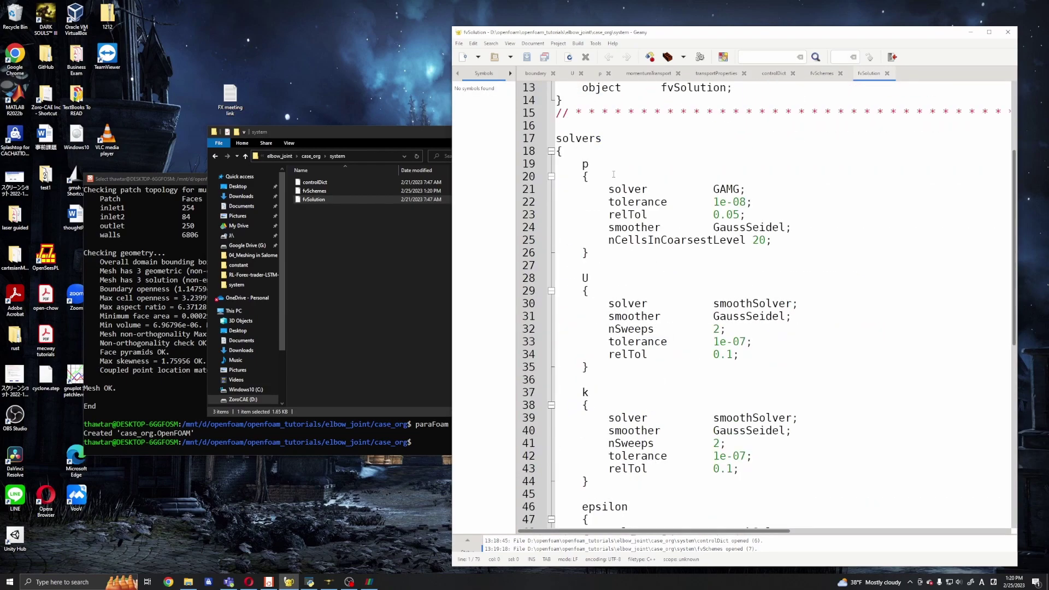
click(614, 174)
scroll(630, 264, down, 6)
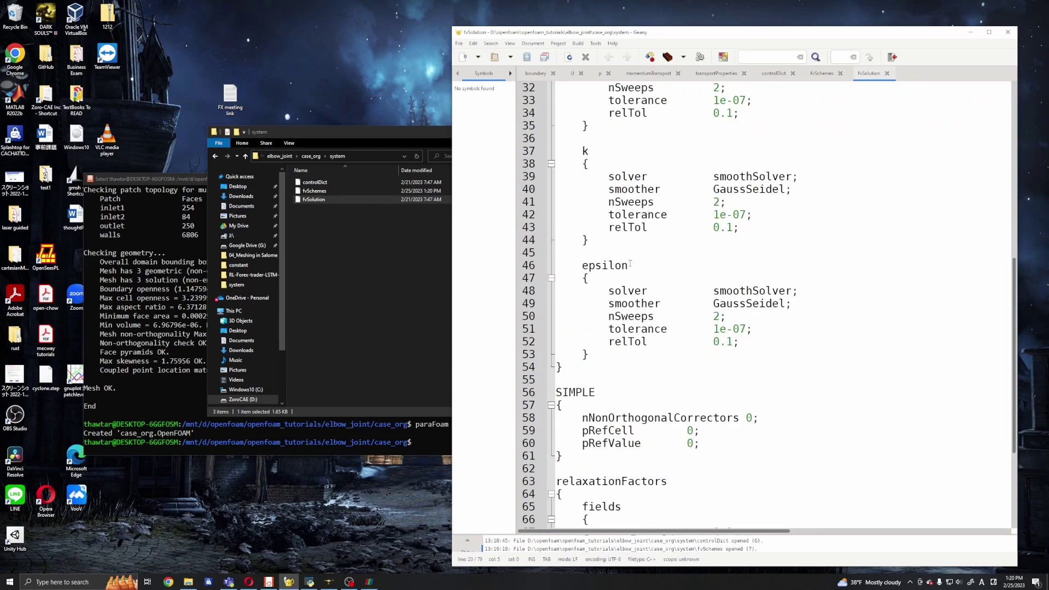
scroll(629, 263, up, 2)
scroll(632, 255, down, 4)
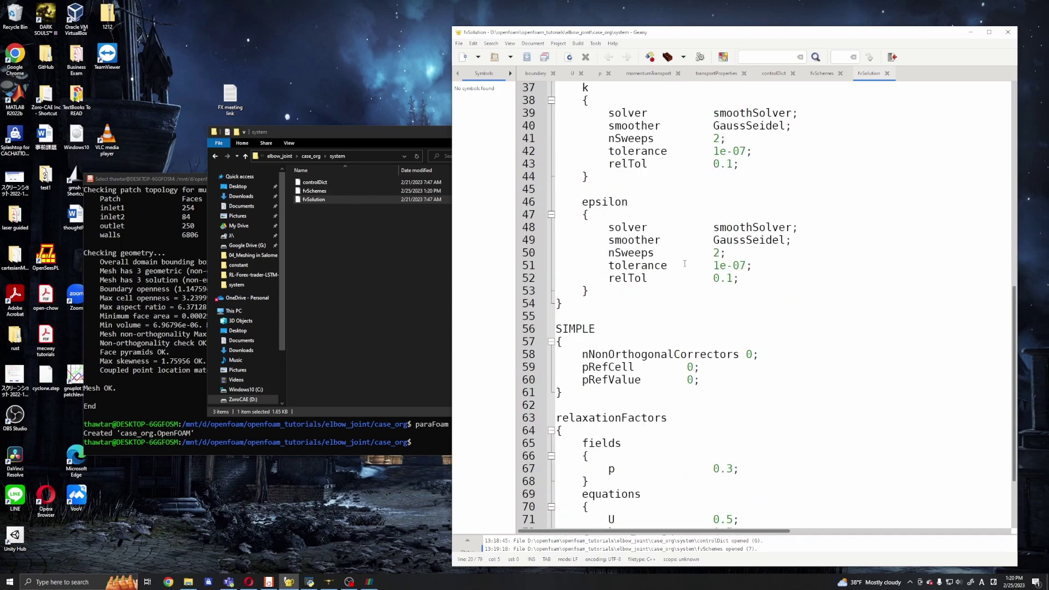
scroll(685, 264, down, 3)
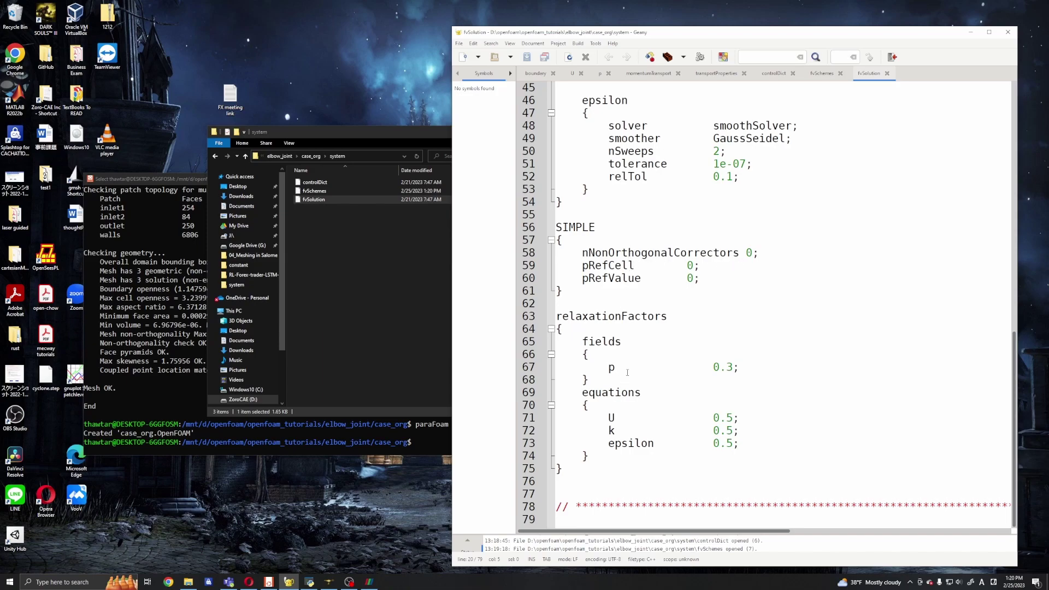
drag(550, 323, 562, 468)
click(562, 468)
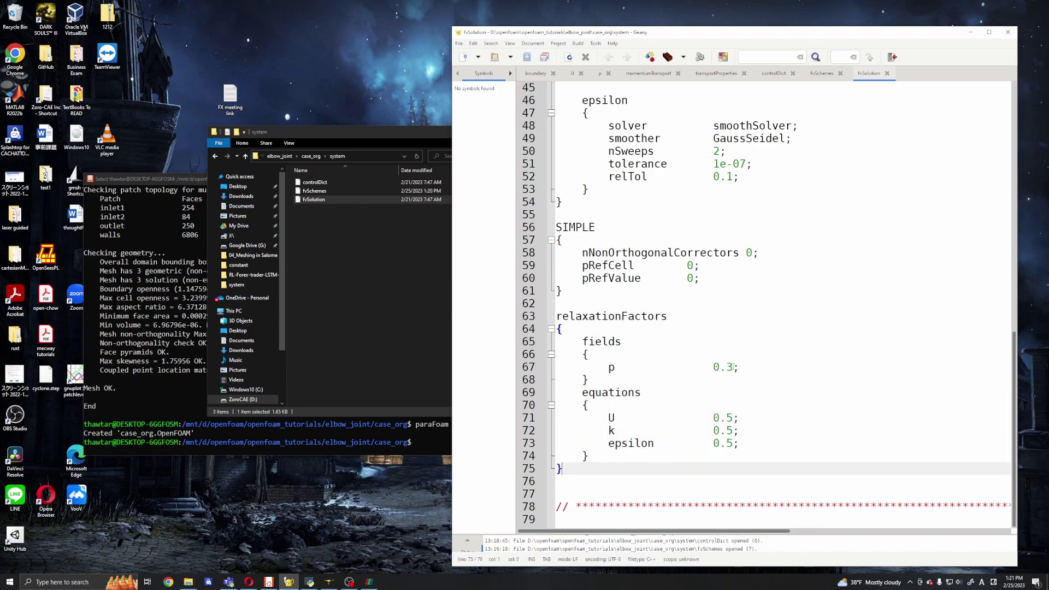
click(734, 419)
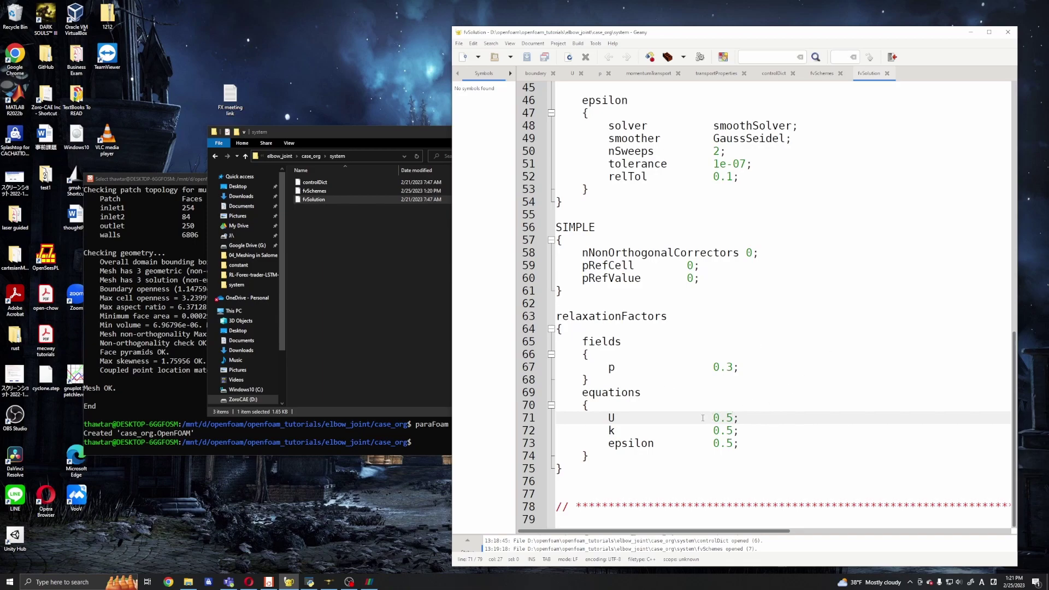
Run simpleFoam in the WSL terminal
click(172, 340)
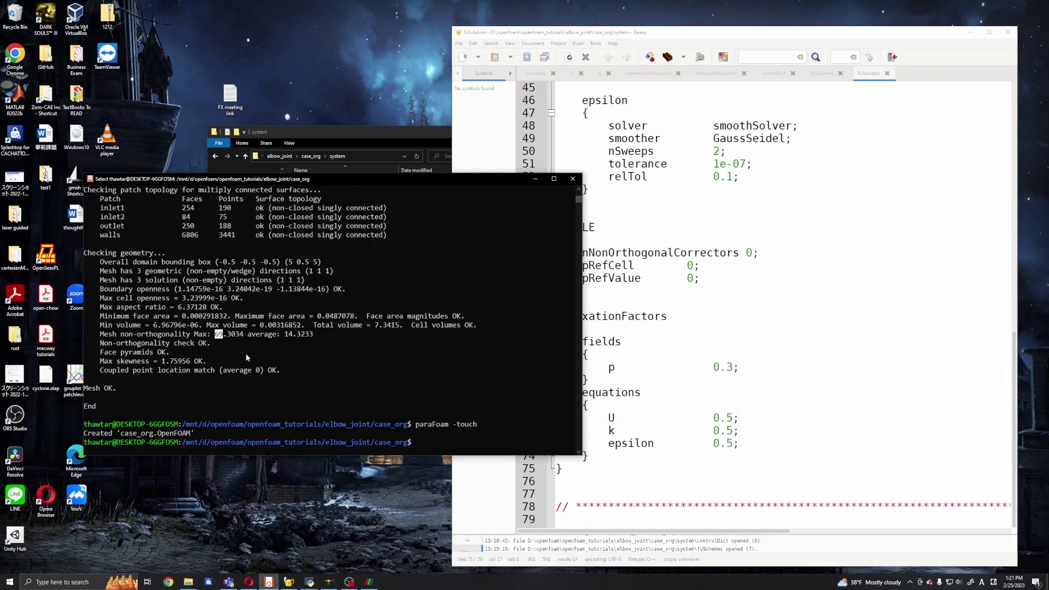
text(simp)
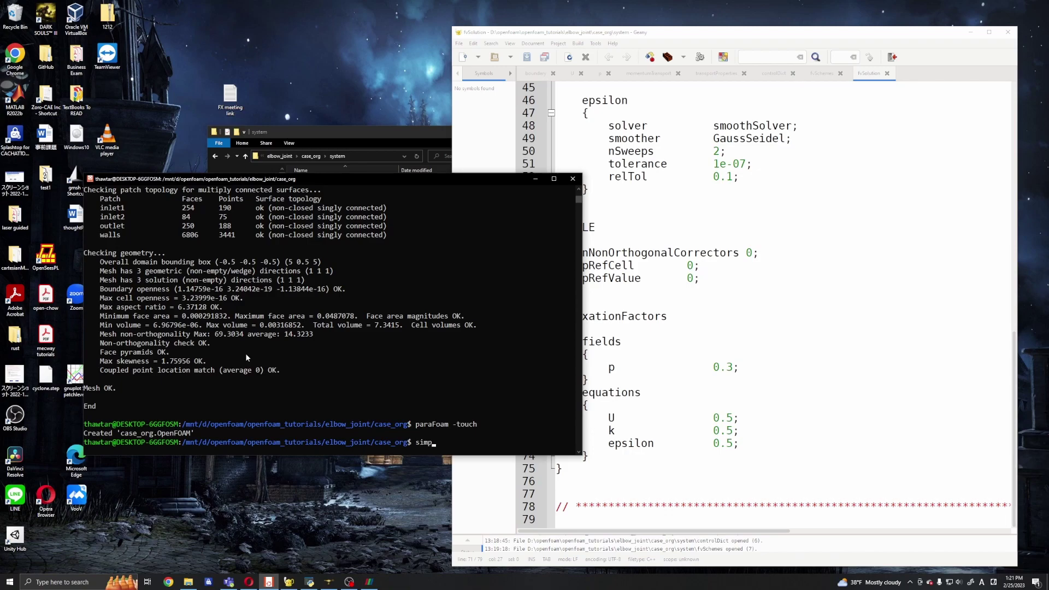
text(e)
key(BackSpace)
text(leFoam)
key(Return)
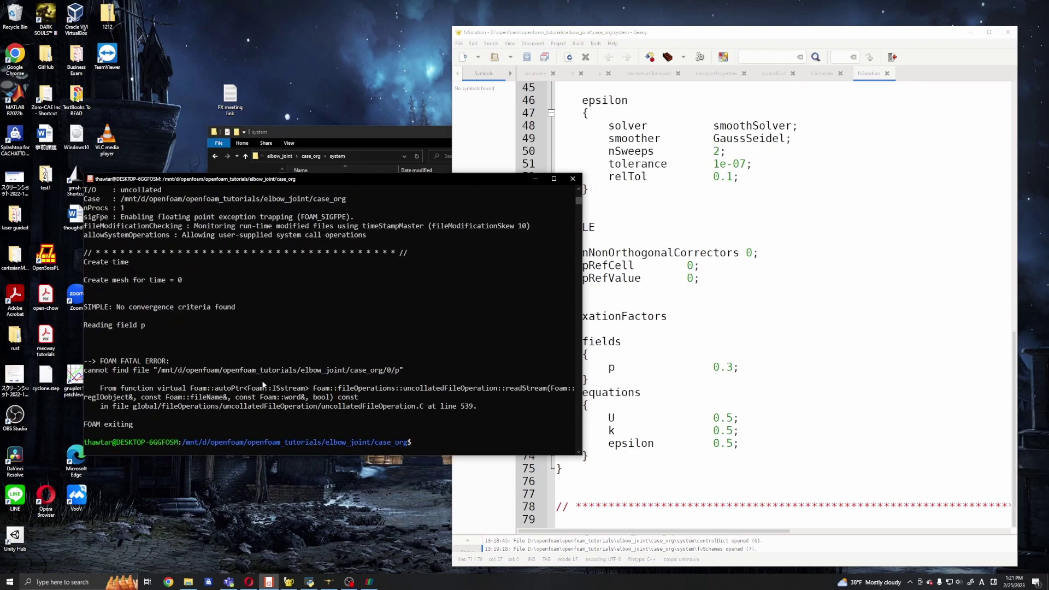
In case_org, duplicate the 0_org folder and rename the copy to 0
click(368, 131)
click(311, 156)
click(313, 184)
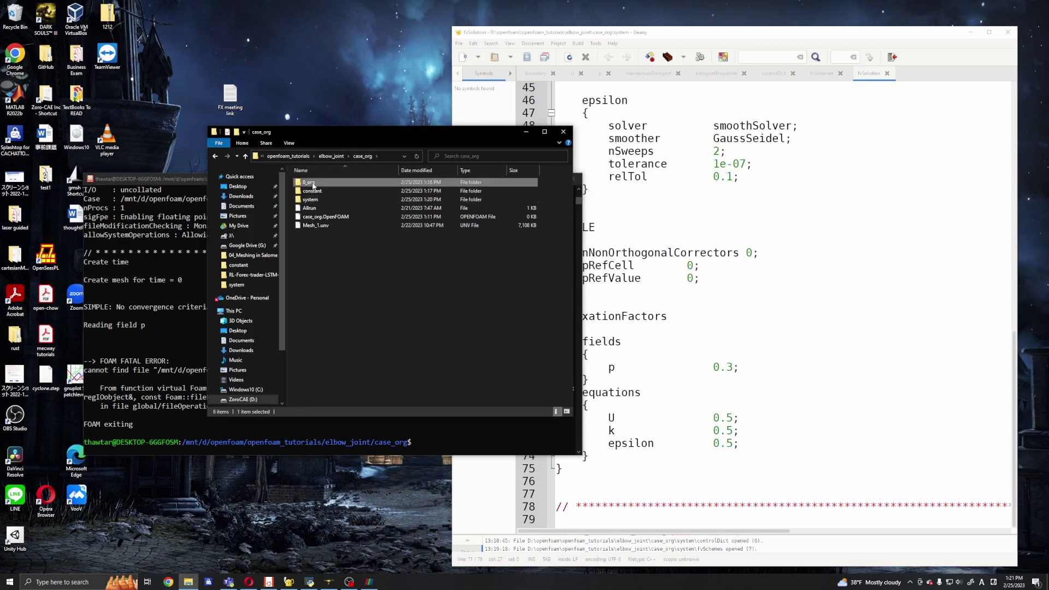
key(ctrl+v)
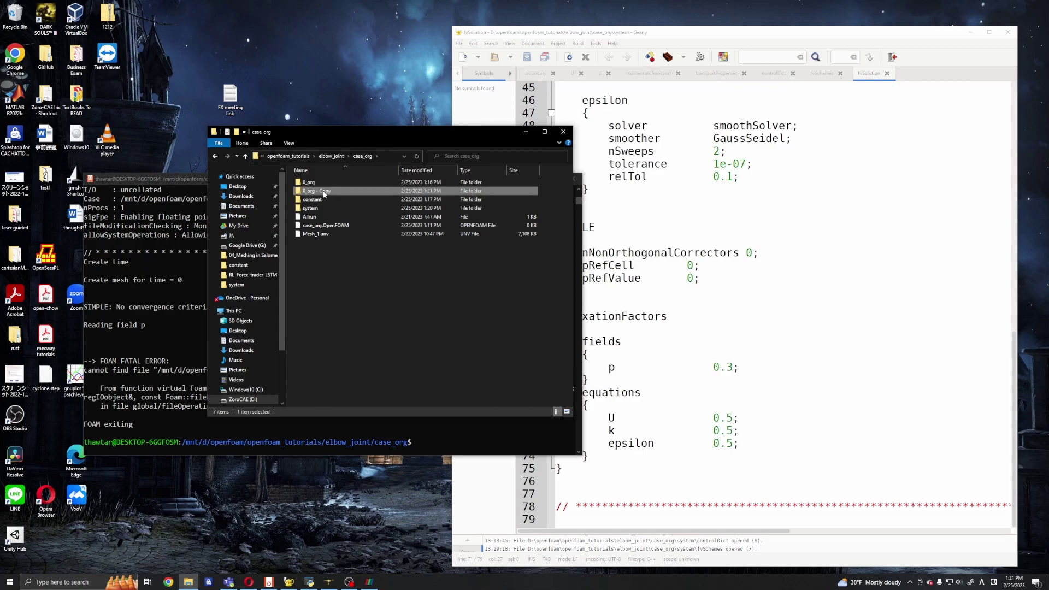
right_click(324, 192)
click(358, 381)
key(End)
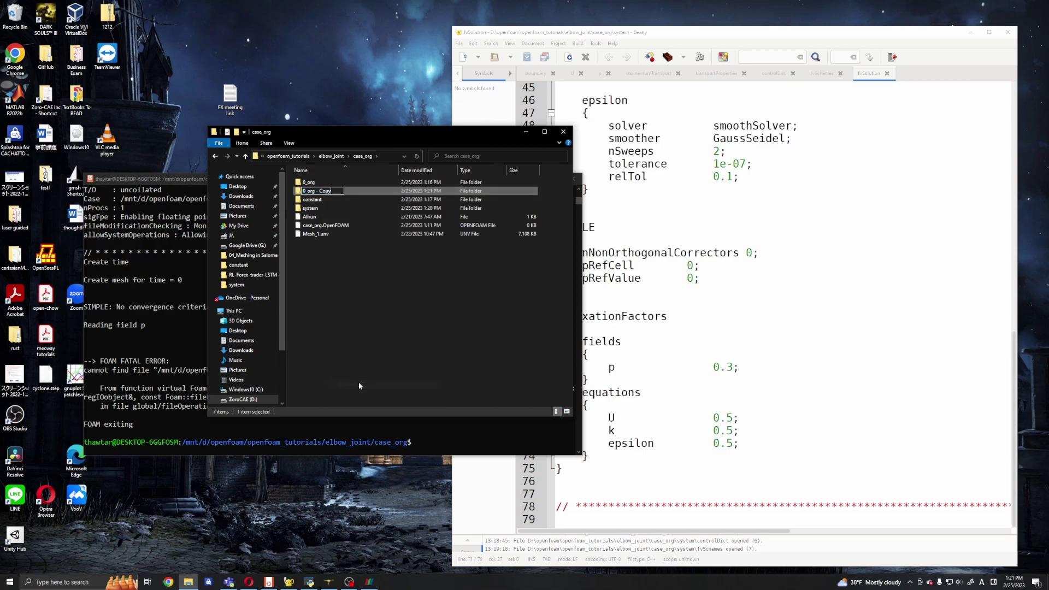
key(BackSpace)
key(BackSpace)
key(BackSpace)
key(BackSpace)
key(BackSpace)
key(BackSpace)
key(BackSpace)
key(BackSpace)
key(BackSpace)
key(BackSpace)
key(Return)
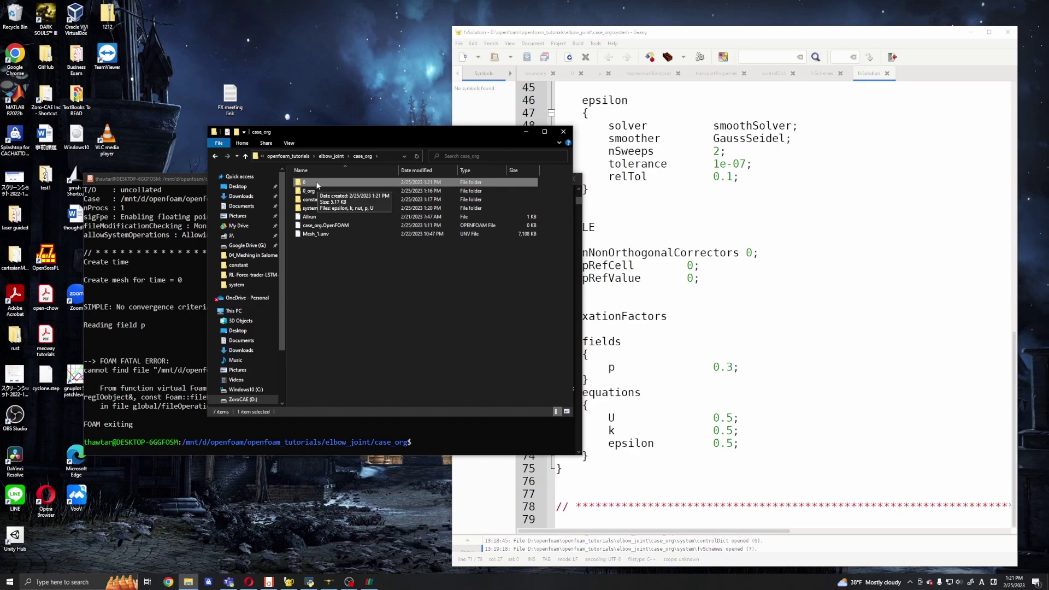
Rerun simpleFoam and read the FOAM FATAL IO ERROR about unknown patchField type noSlip
click(148, 321)
text(simpleFoam)
key(Return)
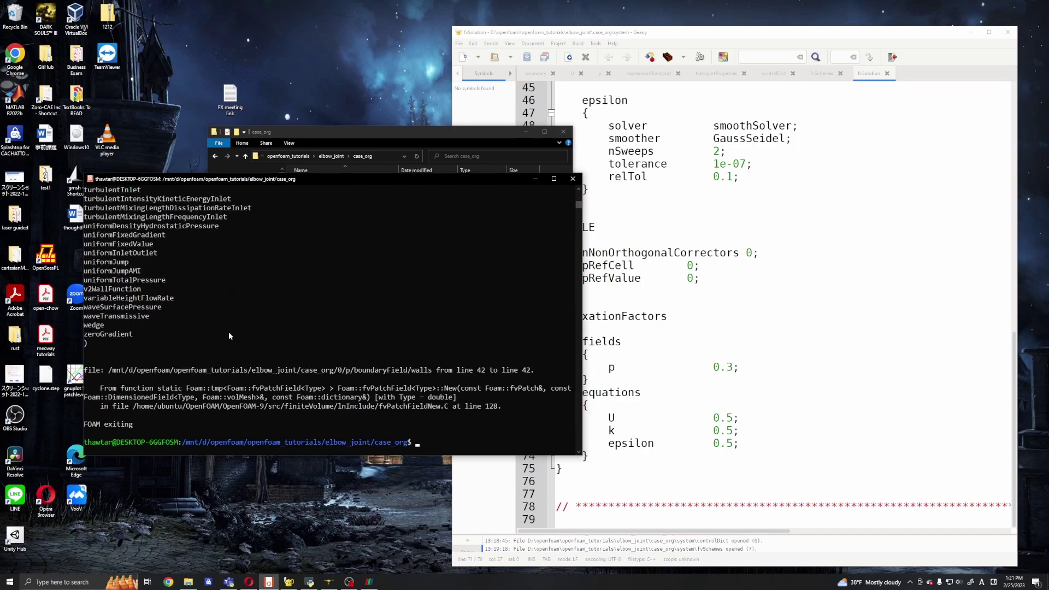
scroll(232, 321, up, 20)
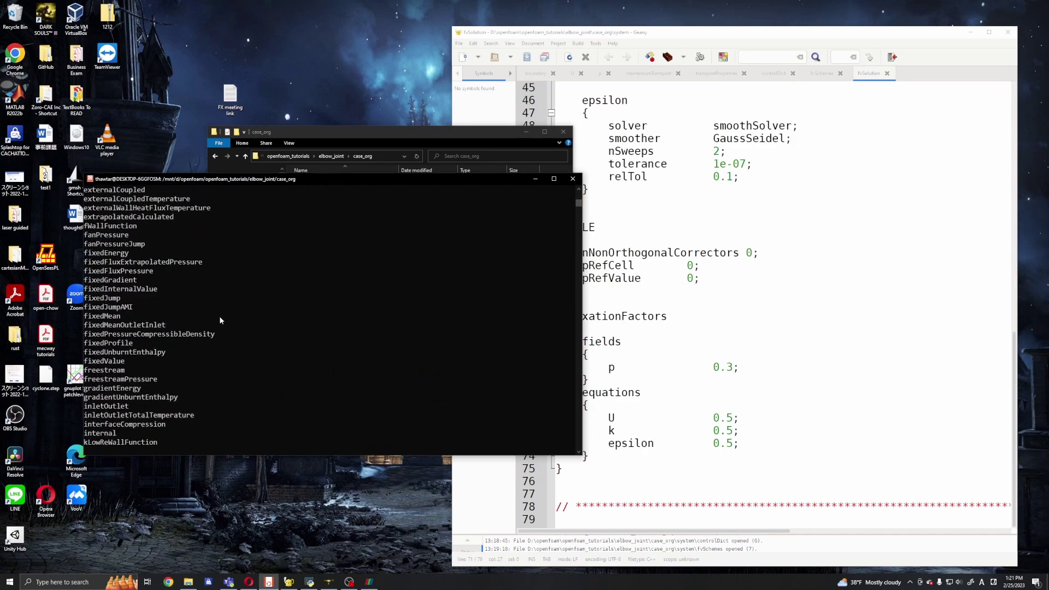
scroll(219, 318, up, 2)
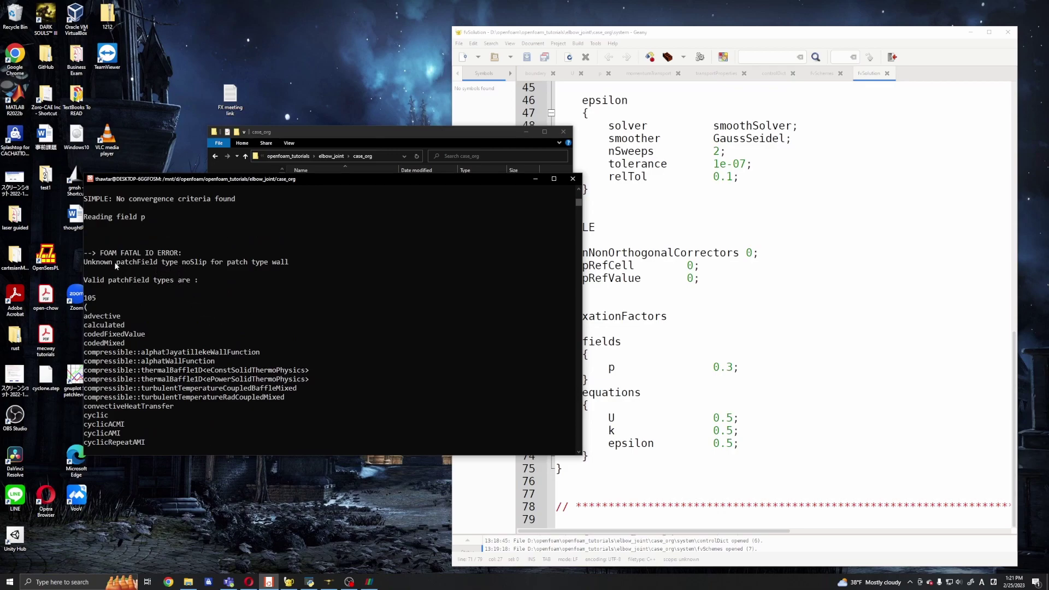
drag(117, 263, 290, 265)
scroll(244, 292, down, 20)
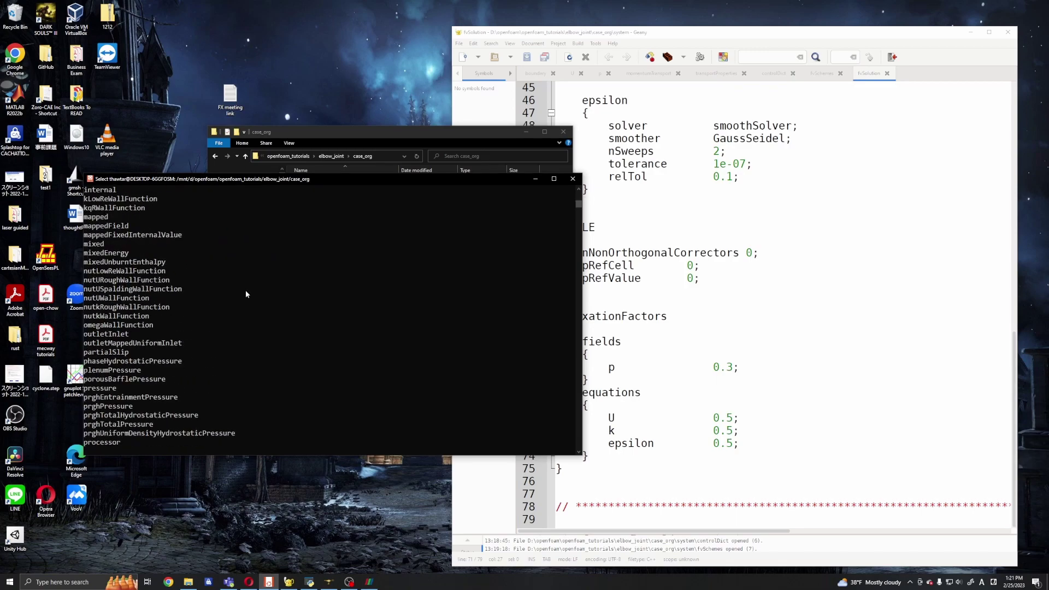
scroll(244, 290, up, 2)
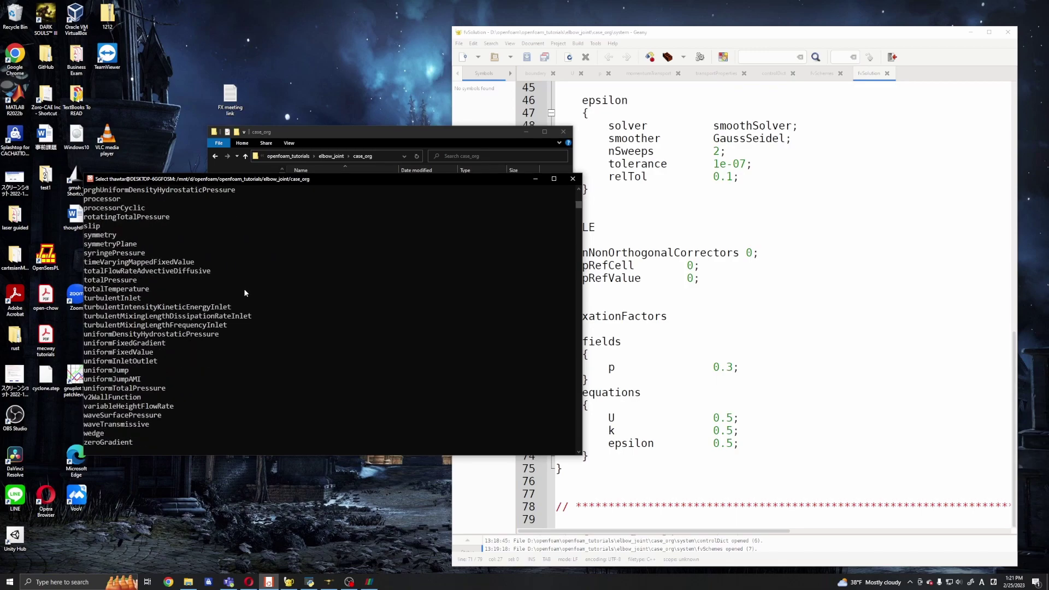
scroll(244, 290, up, 6)
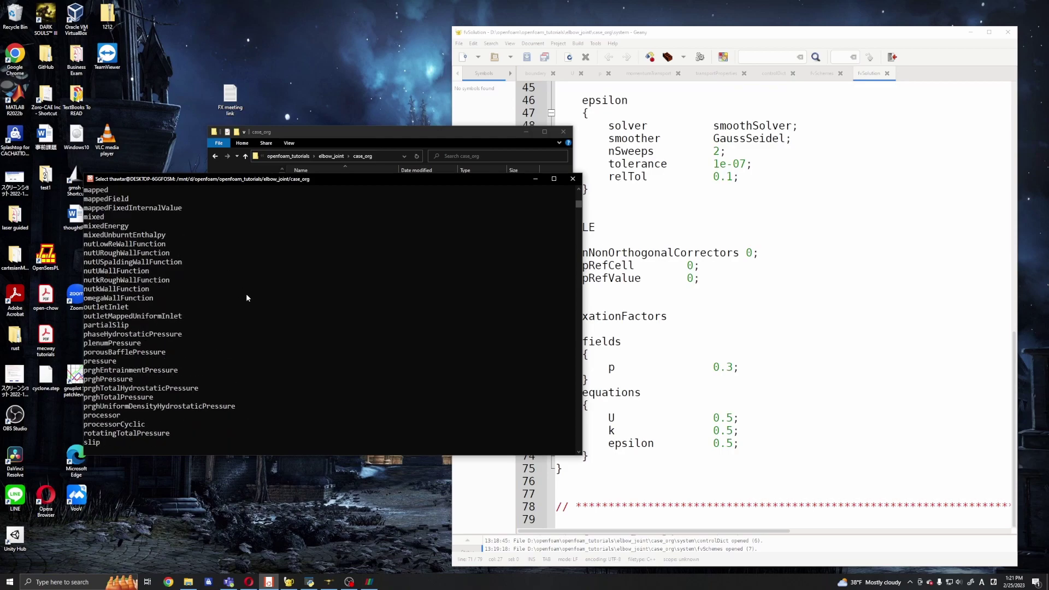
scroll(243, 295, up, 4)
scroll(242, 297, up, 6)
click(648, 316)
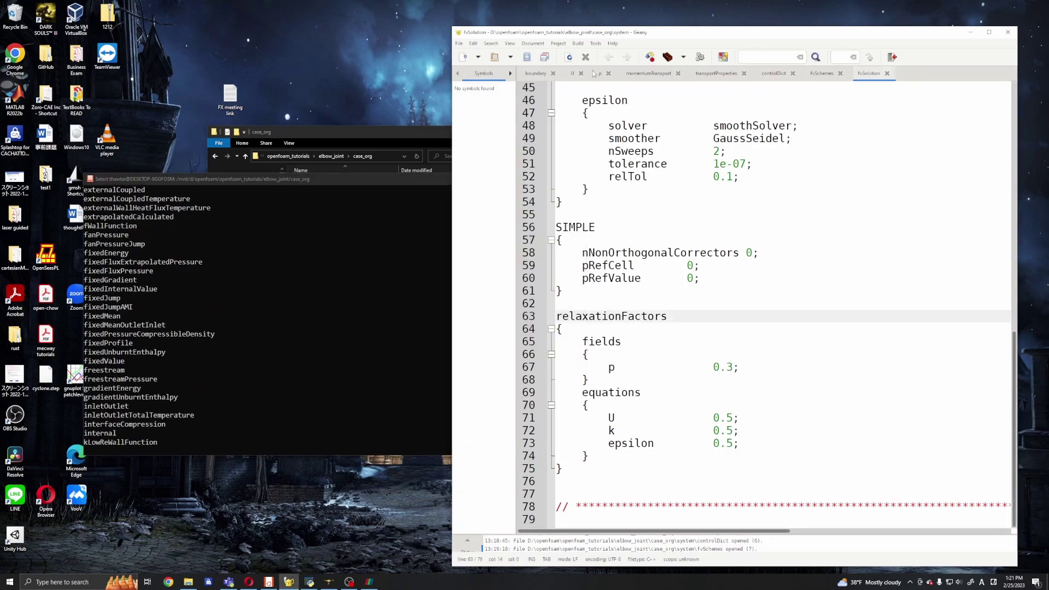
Set U's walls patch to fixedValue uniform (0 0 0), comment out noSlip, and save
click(572, 74)
click(656, 266)
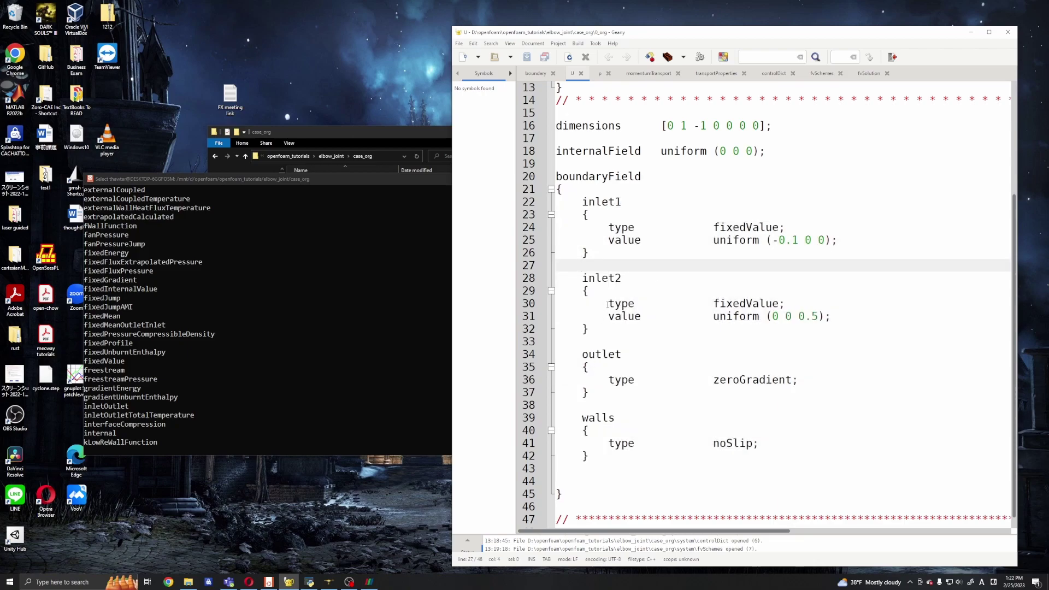
drag(609, 303, 828, 318)
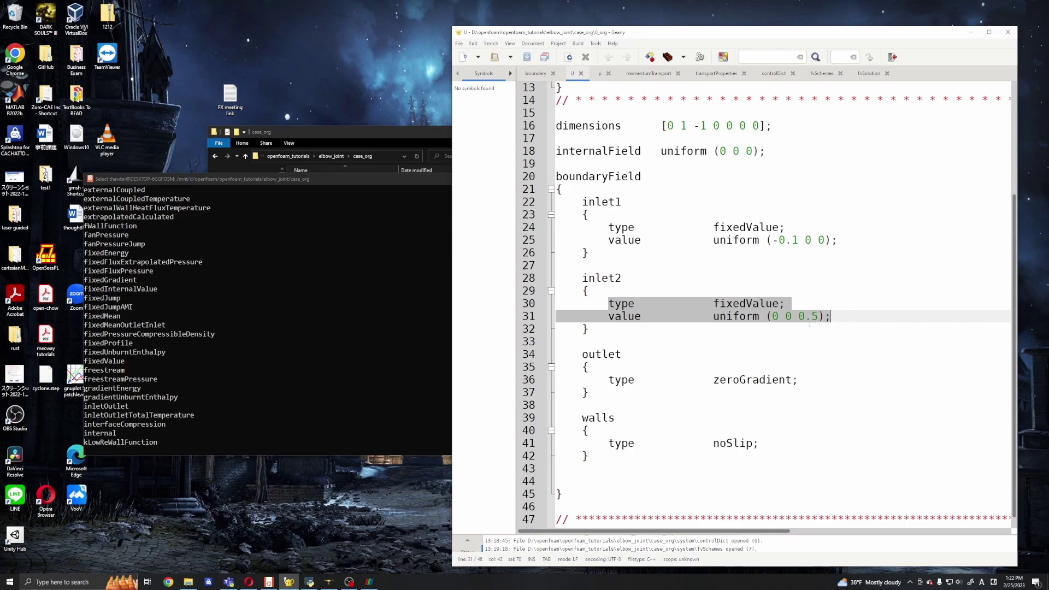
drag(608, 443, 792, 443)
key(ctrl+v)
click(813, 457)
key(BackSpace)
key(BackSpace)
key(ctrl+s)
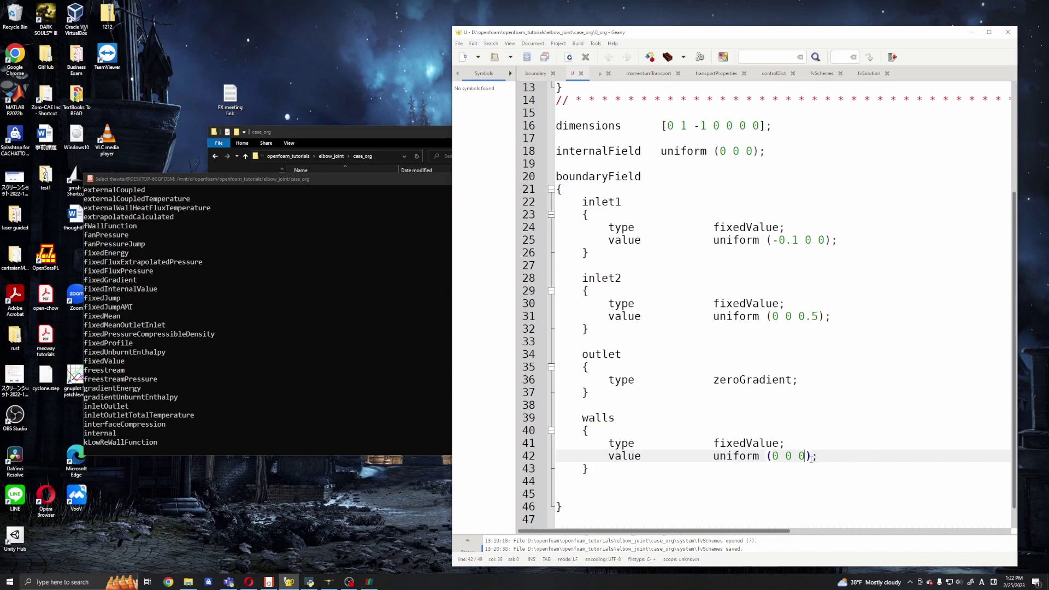
click(790, 443)
text(//noSlip)
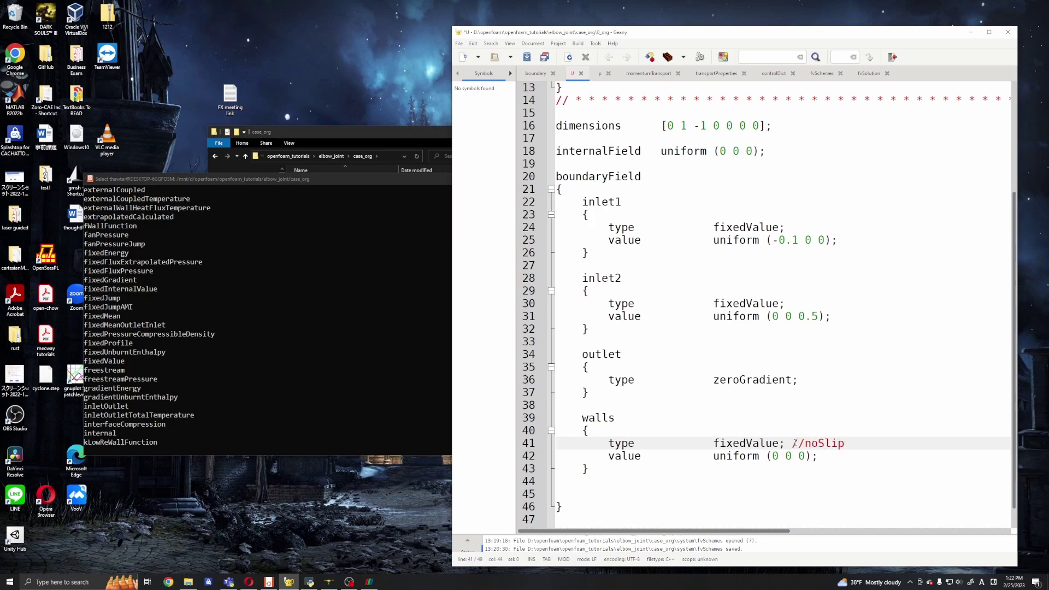
key(ctrl+s)
Scroll through the valid patch type list in the terminal
click(329, 339)
scroll(329, 339, down, 7)
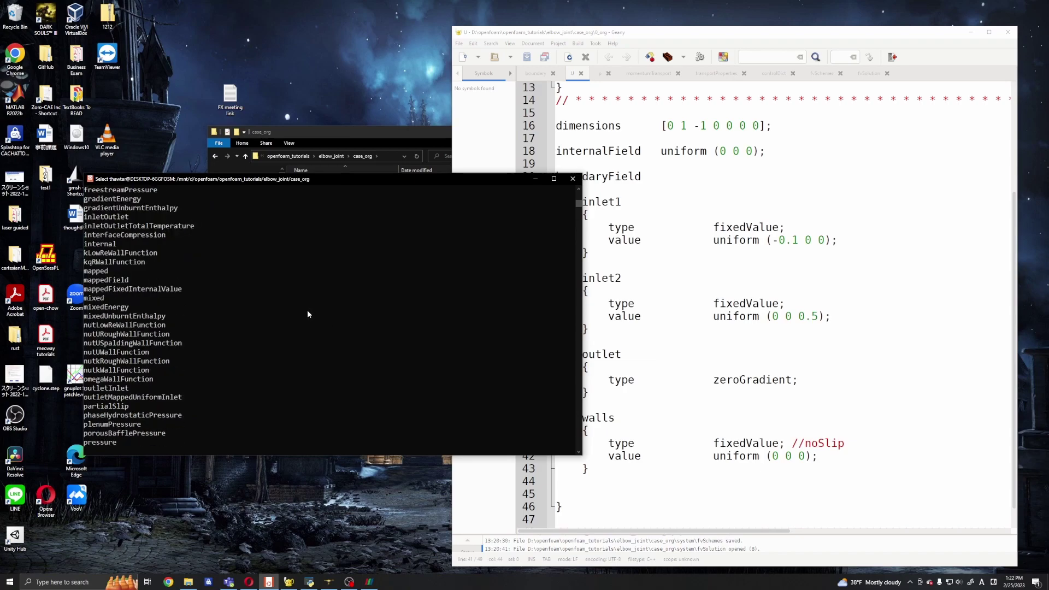
scroll(133, 354, down, 7)
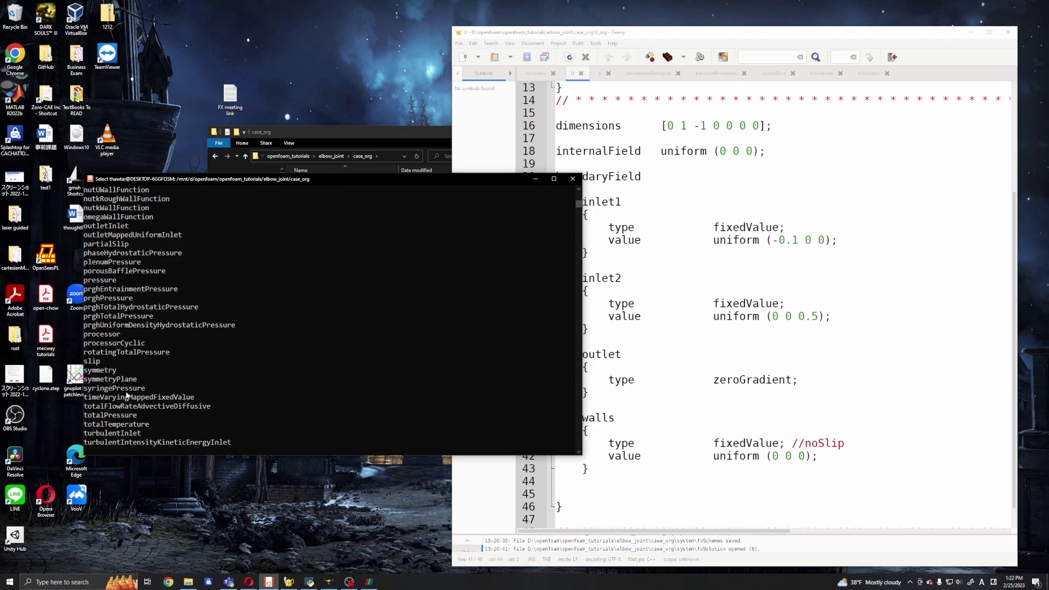
scroll(125, 392, down, 5)
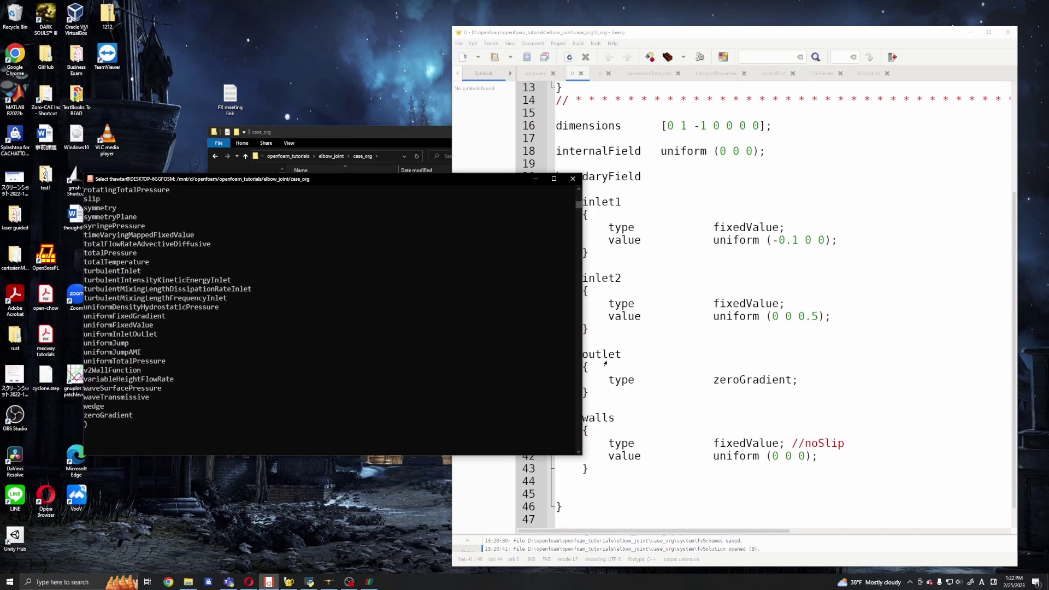
click(651, 369)
Replace p's walls noSlip with inlet2's zeroGradient lines and value uniform 0, then save
click(600, 74)
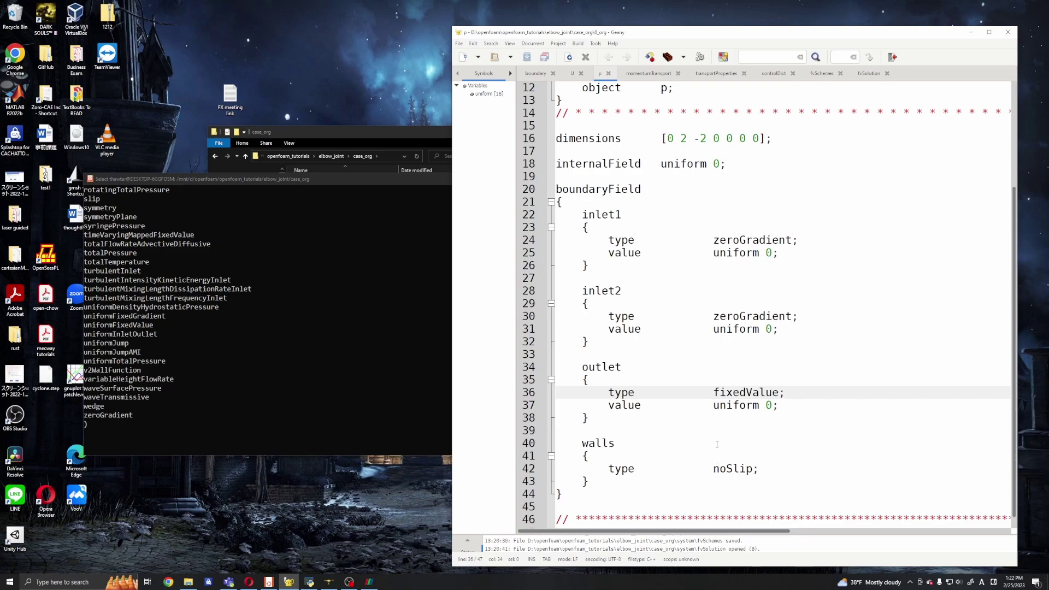
drag(609, 315, 775, 330)
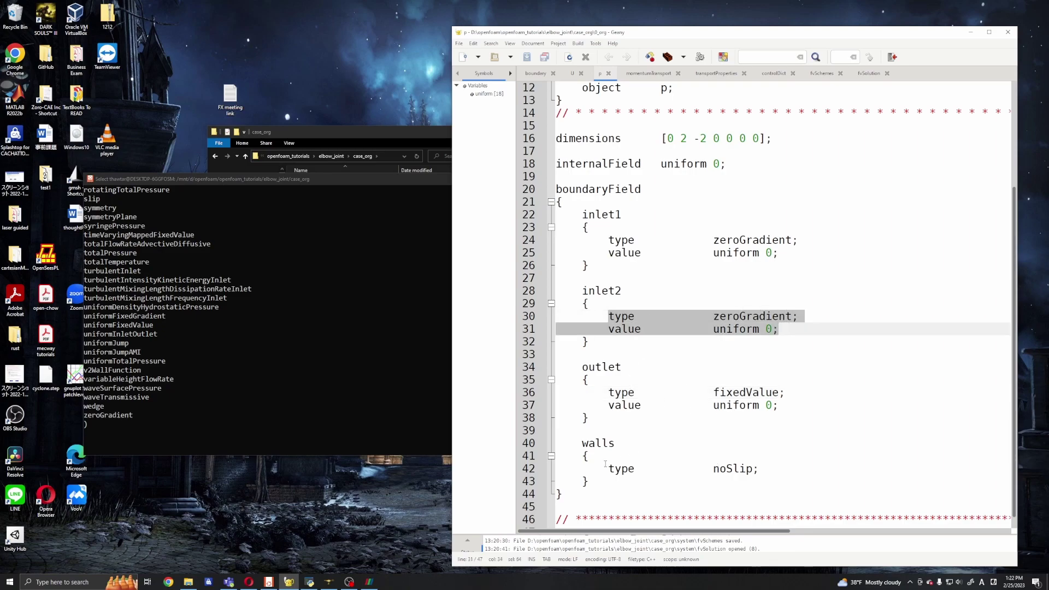
drag(608, 468, 769, 468)
key(ctrl+v)
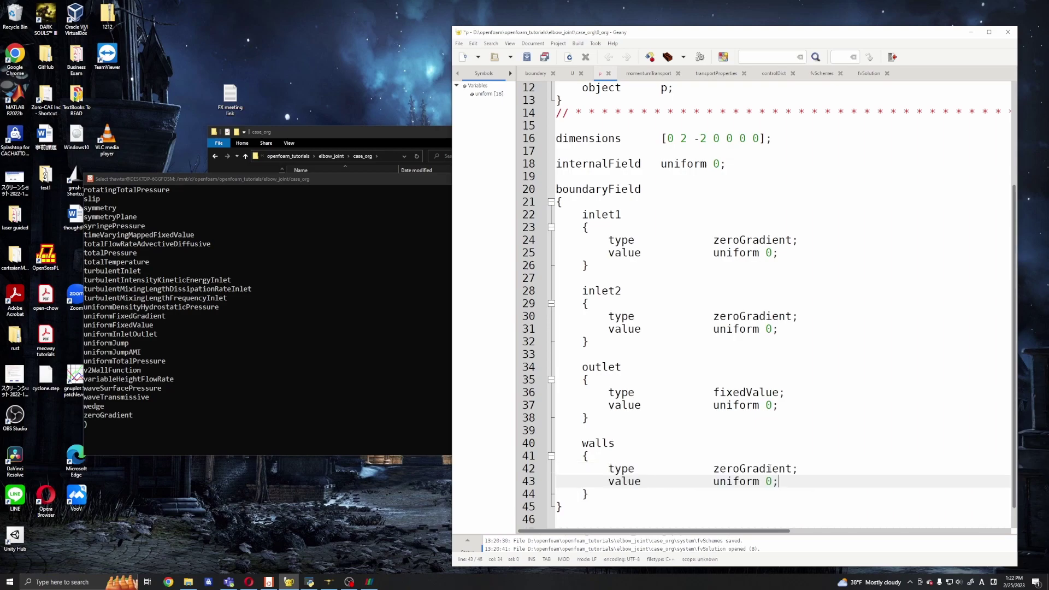
key(ctrl+s)
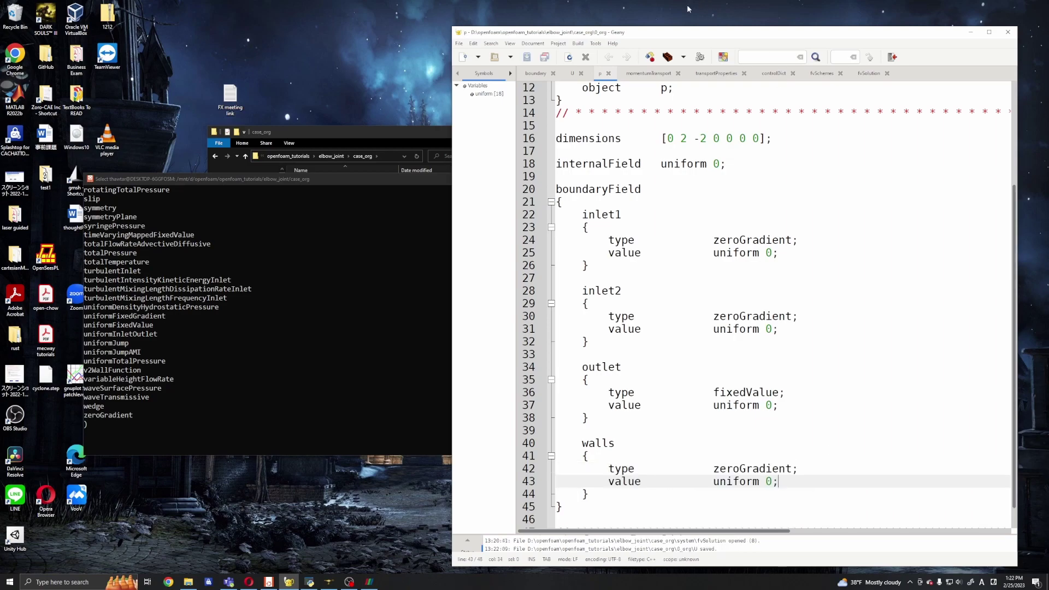
click(572, 73)
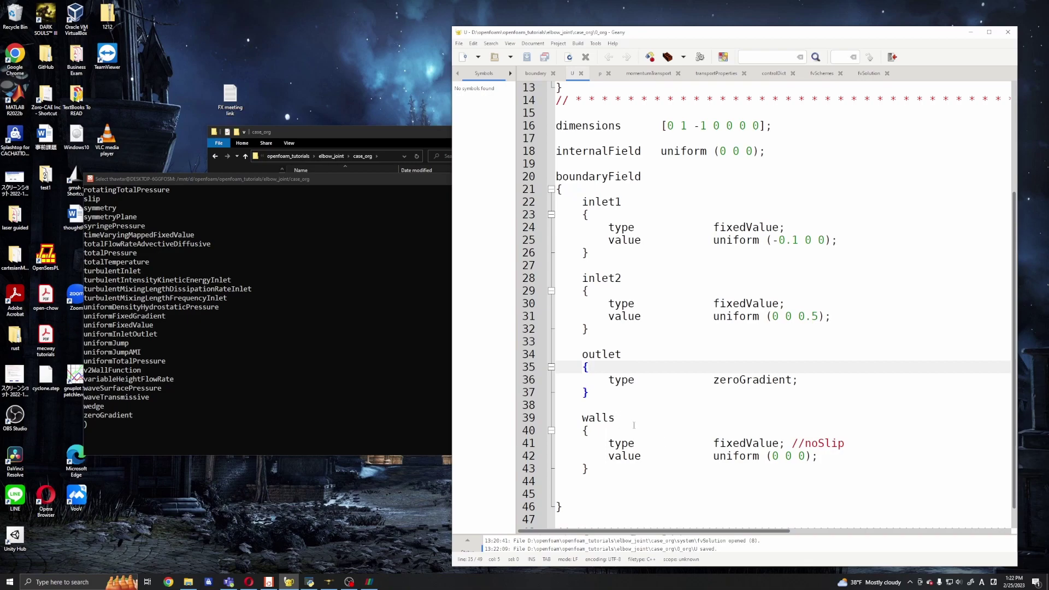
Review the walls error in the terminal and close the U and p files in Geany
click(307, 228)
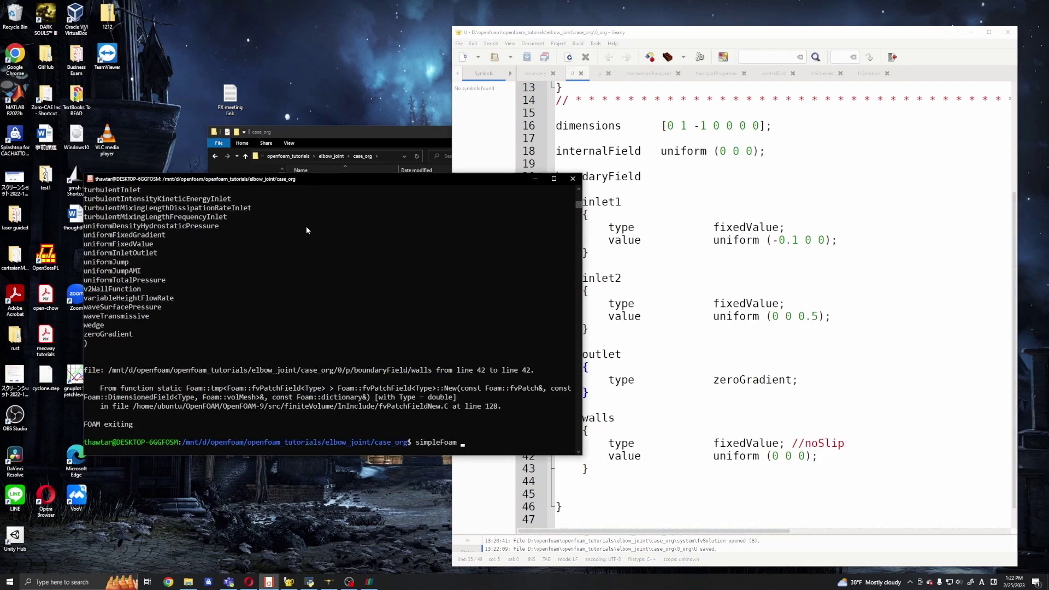
scroll(306, 226, up, 10)
scroll(303, 226, down, 13)
click(581, 74)
click(581, 73)
click(319, 133)
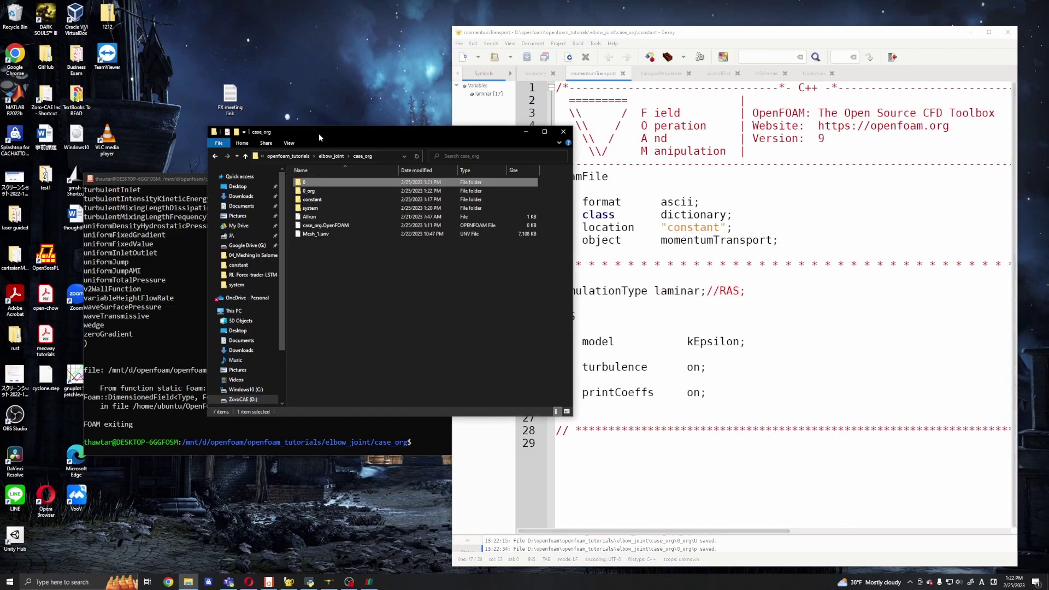
Rename the 0_org copy in case_org to 0
click(306, 184)
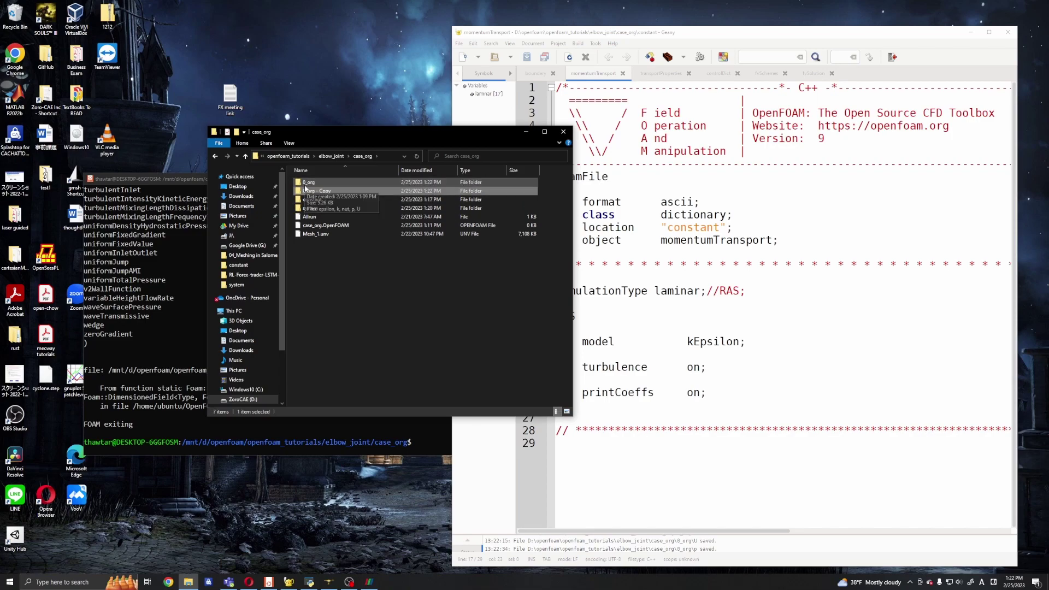
right_click(311, 190)
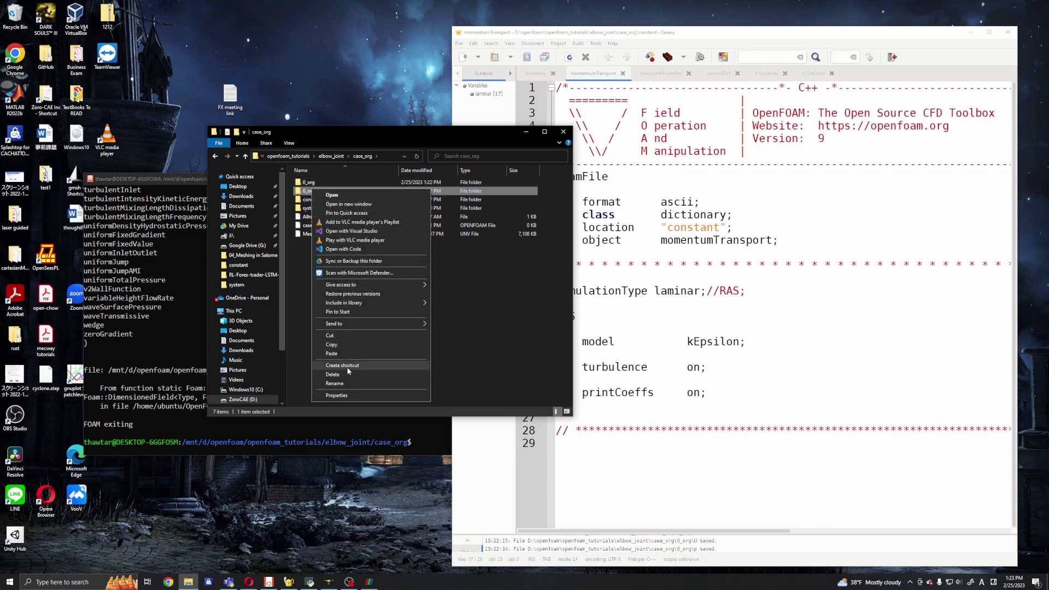
click(344, 383)
key(BackSpace)
key(BackSpace)
key(BackSpace)
key(BackSpace)
key(BackSpace)
key(BackSpace)
key(BackSpace)
key(BackSpace)
key(BackSpace)
key(BackSpace)
key(BackSpace)
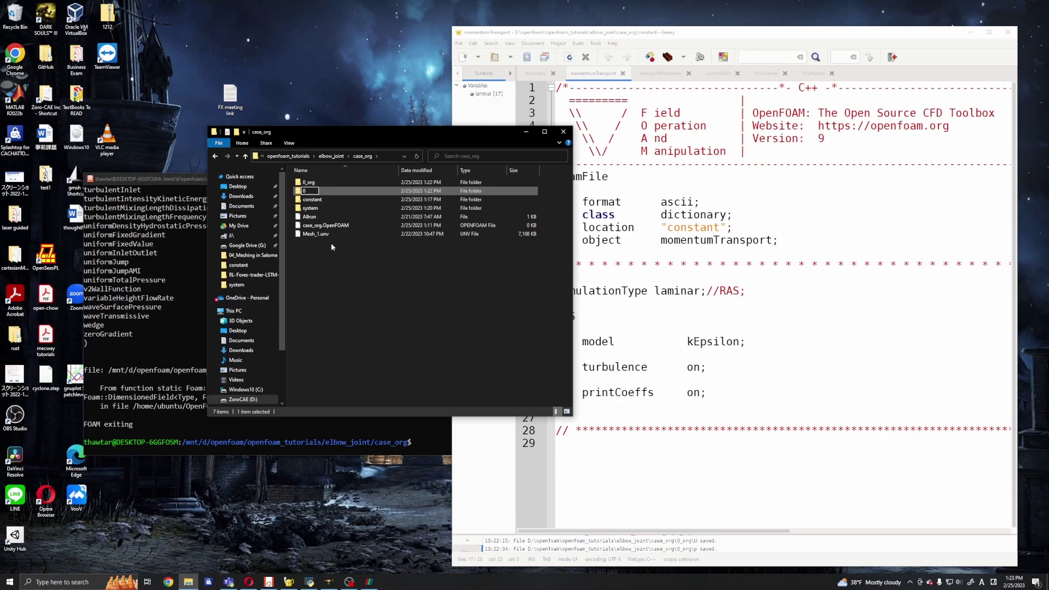
key(Return)
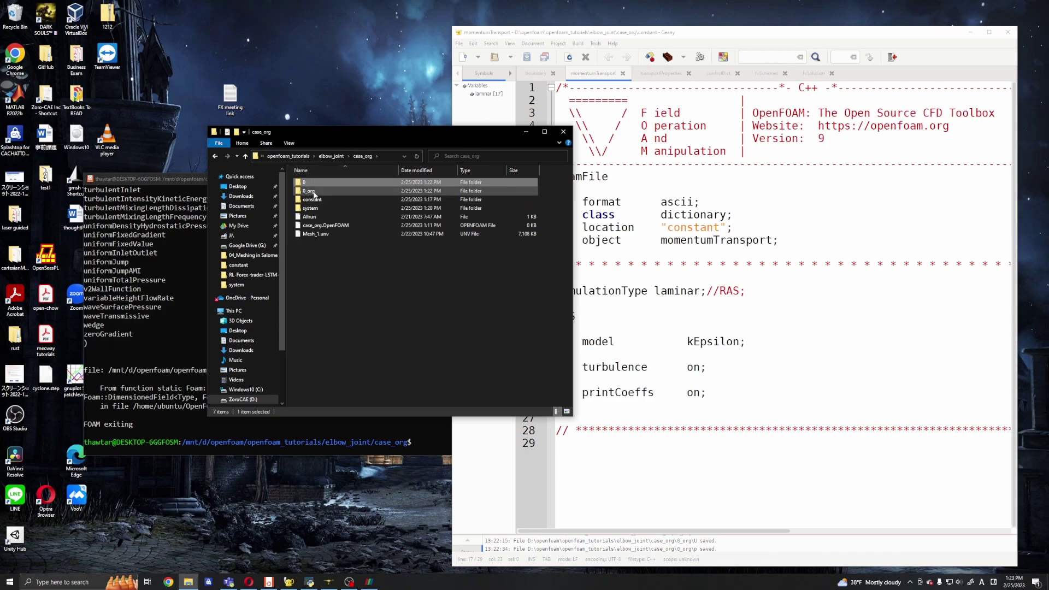
Rerun simpleFoam from the terminal's command history
click(173, 295)
key(Up)
key(Return)
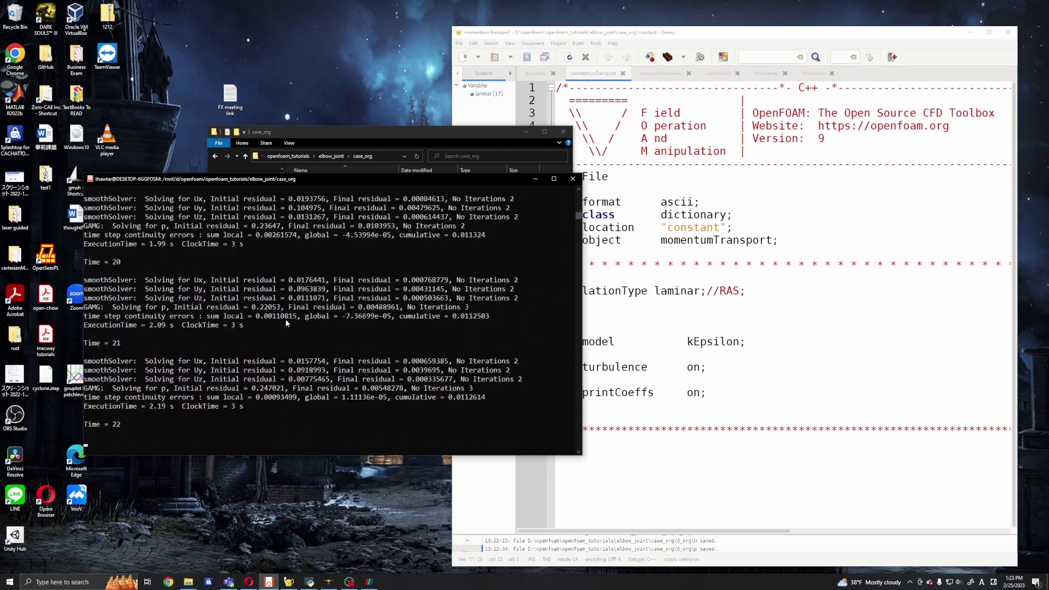
Pause the simpleFoam output, scroll back through the early residuals, then resume it
click(267, 341)
scroll(272, 319, up, 20)
drag(576, 219, 575, 196)
scroll(316, 264, up, 3)
scroll(316, 265, down, 5)
scroll(314, 265, down, 20)
scroll(313, 253, down, 5)
drag(578, 201, 579, 212)
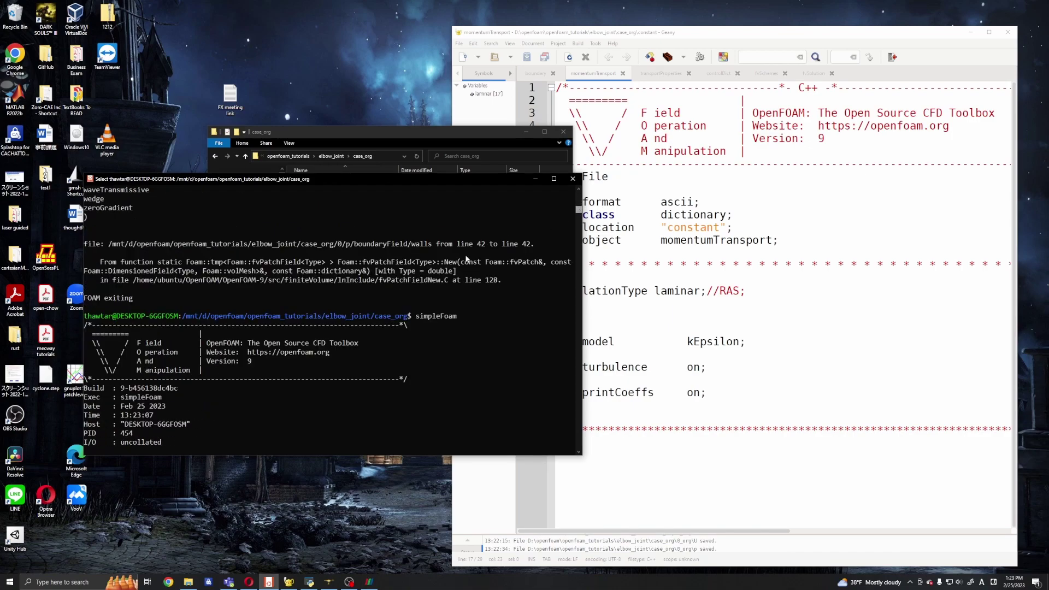
scroll(346, 283, down, 14)
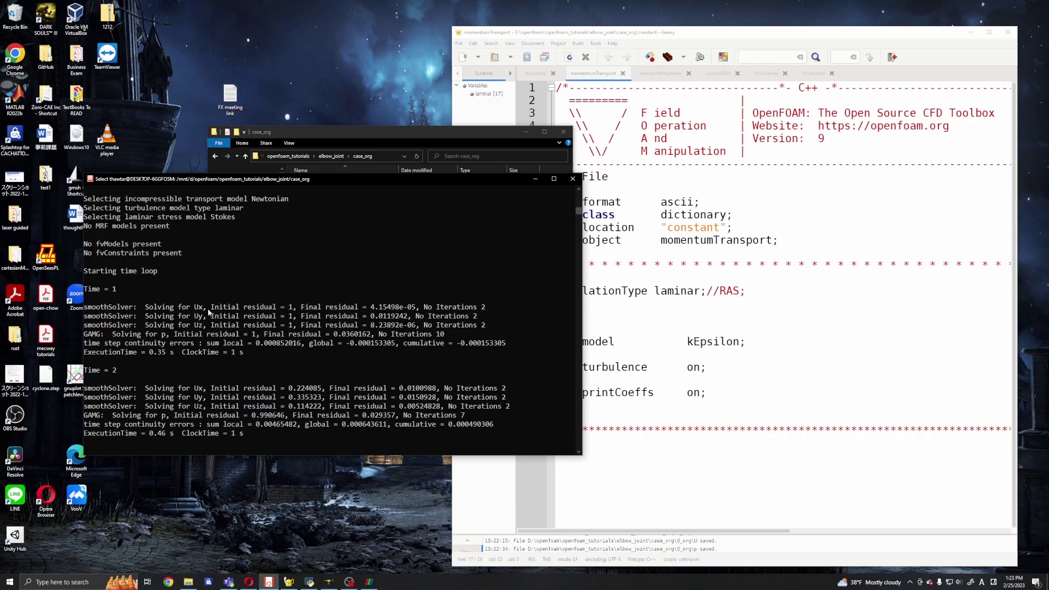
drag(215, 309, 299, 309)
scroll(293, 323, down, 4)
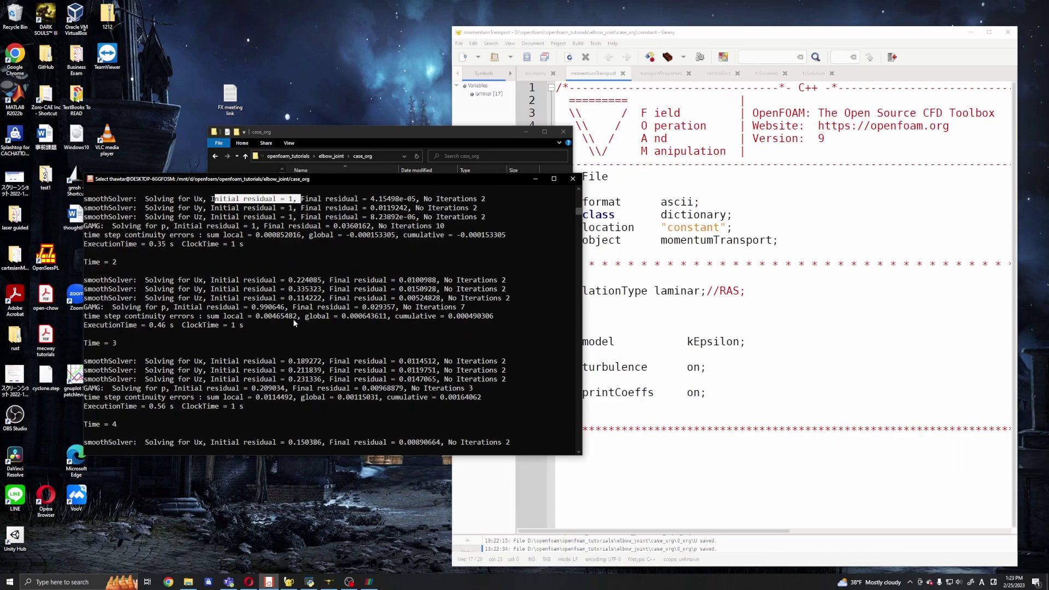
scroll(292, 313, down, 20)
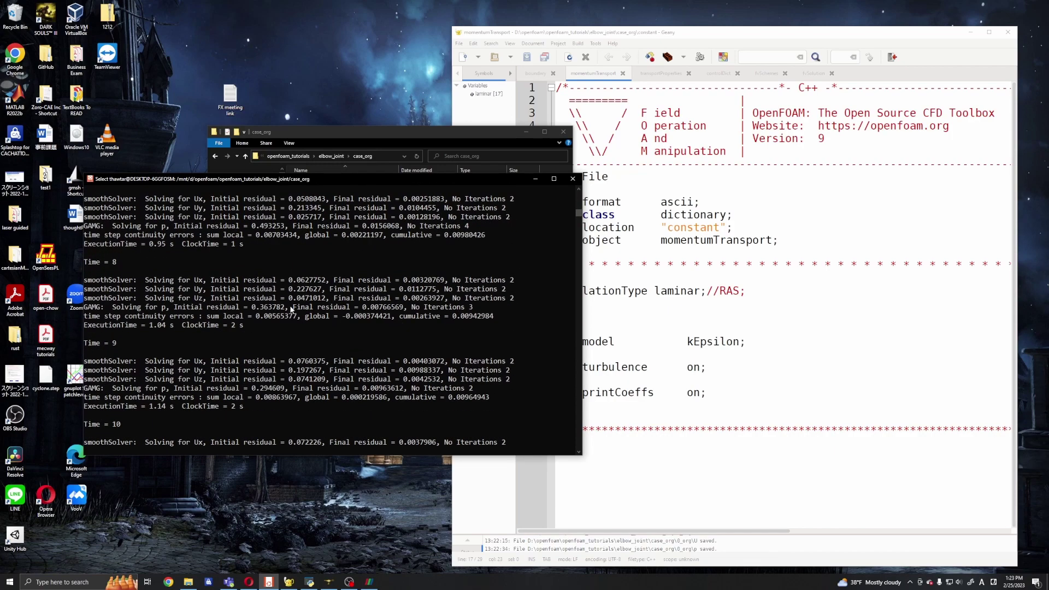
scroll(288, 311, down, 1)
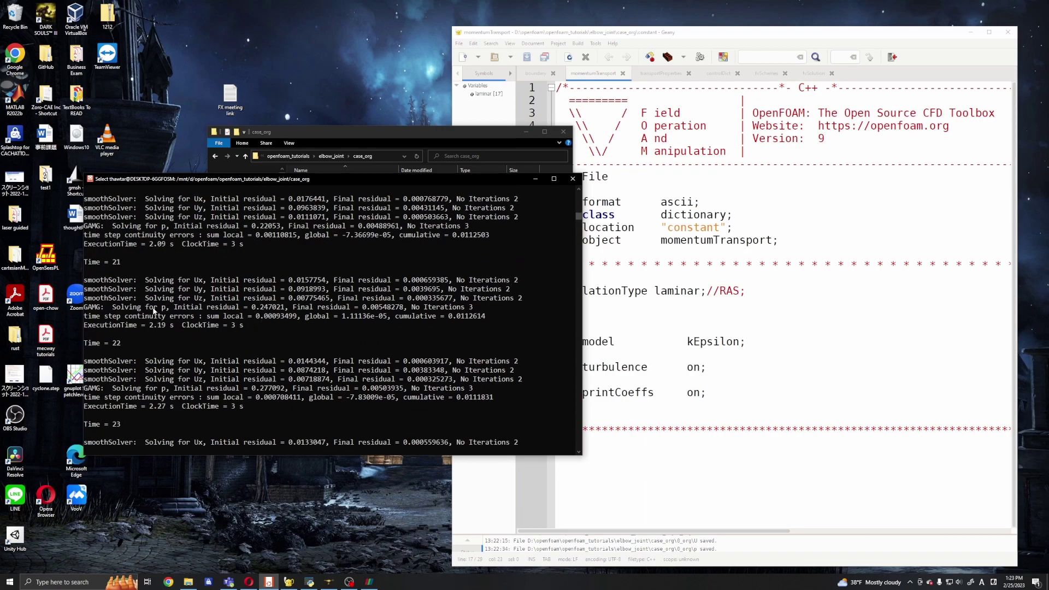
key(Escape)
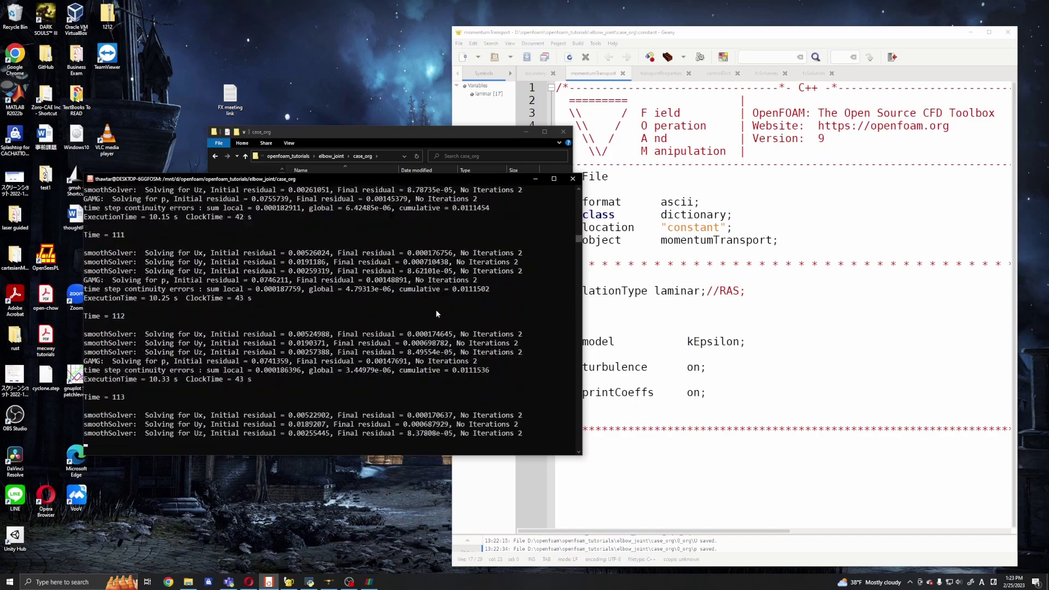
Check controlDict's writeInterval of 50, then stop simpleFoam with Ctrl+C
click(648, 202)
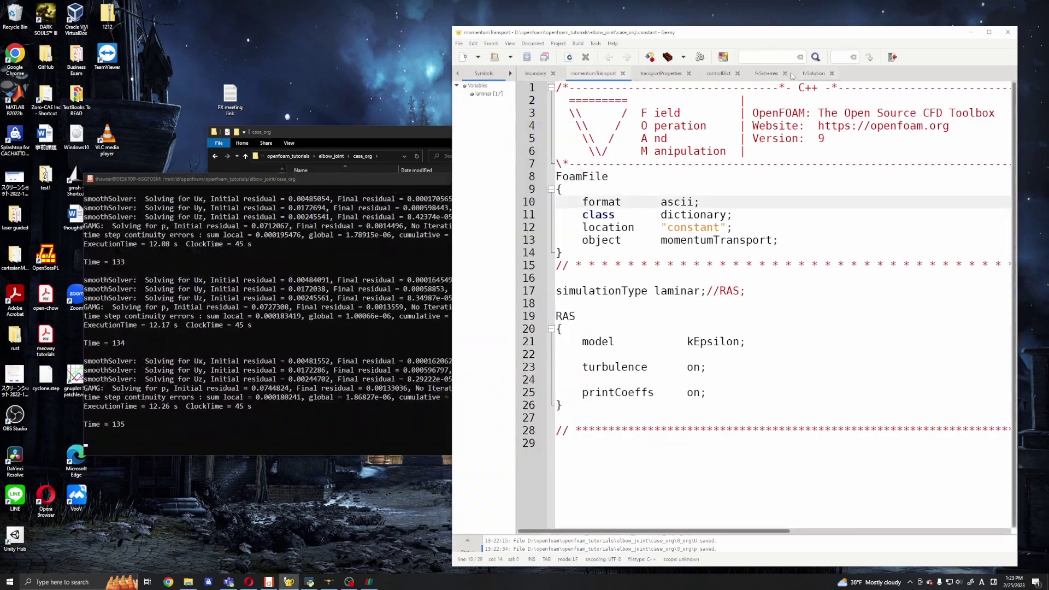
click(718, 73)
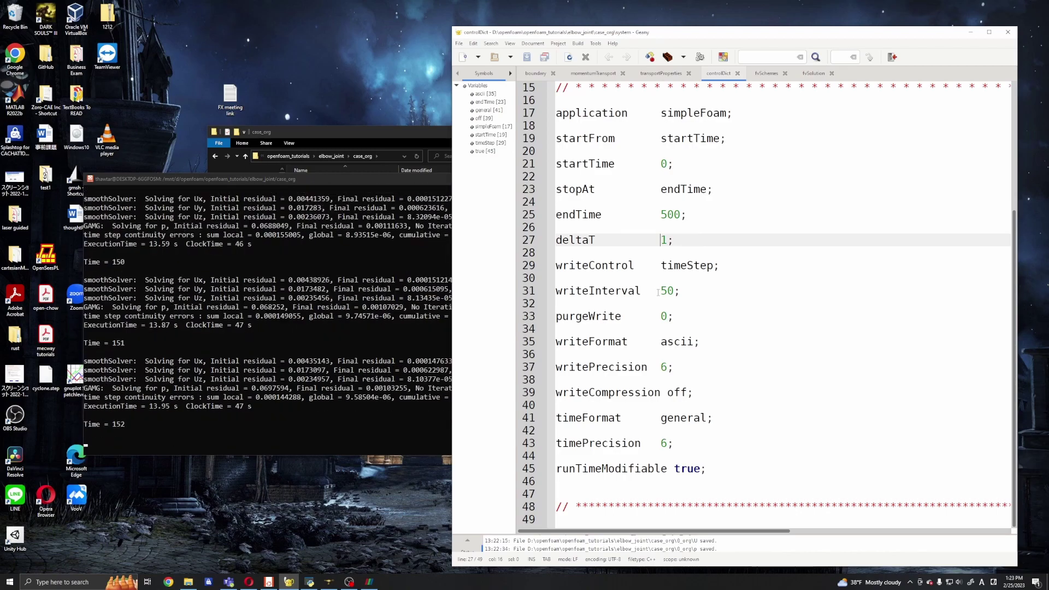
double_click(669, 290)
key(shift+Right)
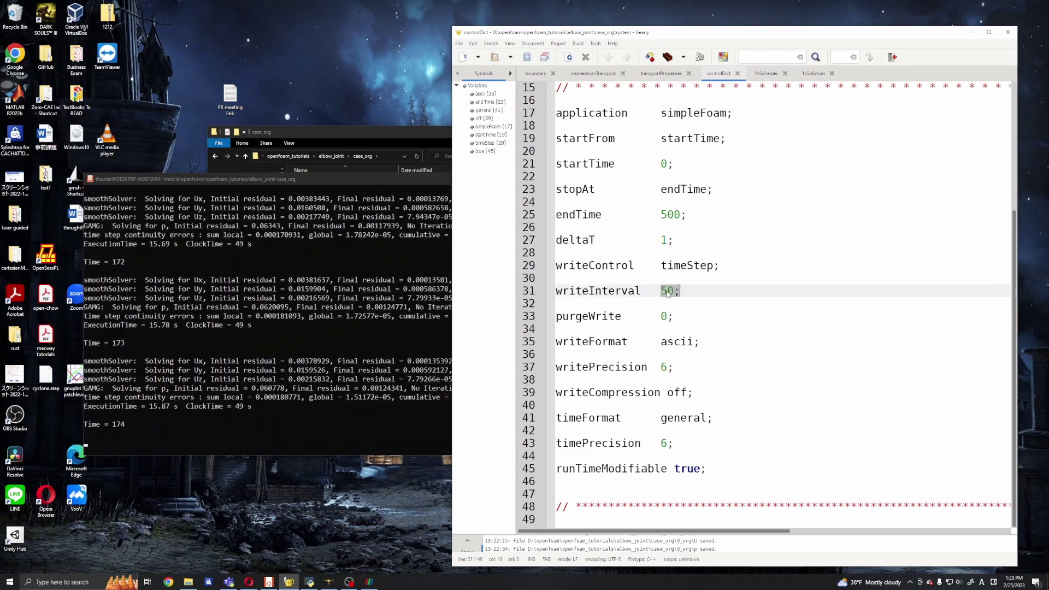
click(326, 309)
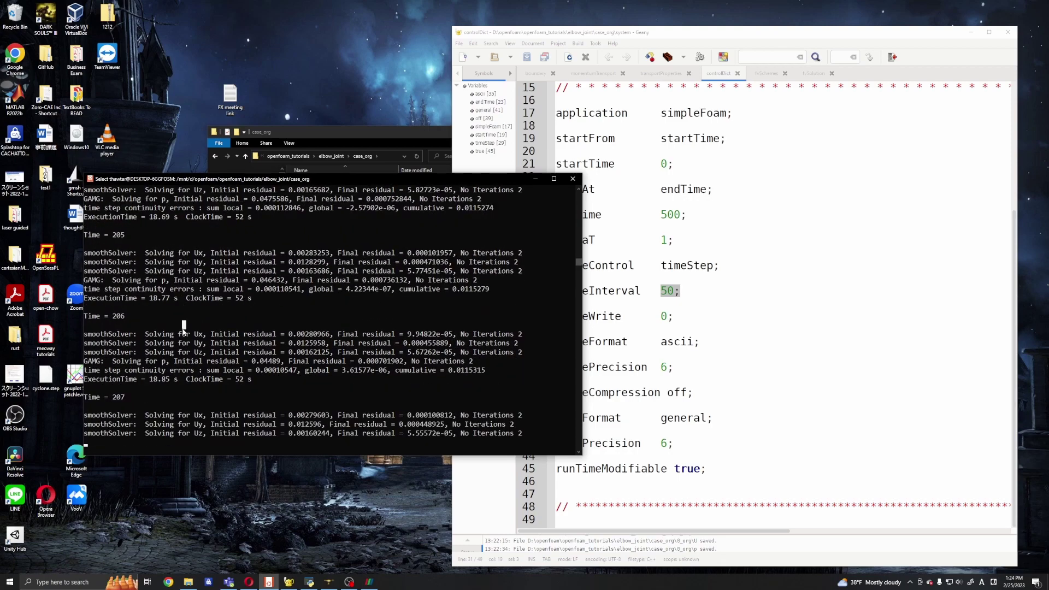
key(ctrl+c)
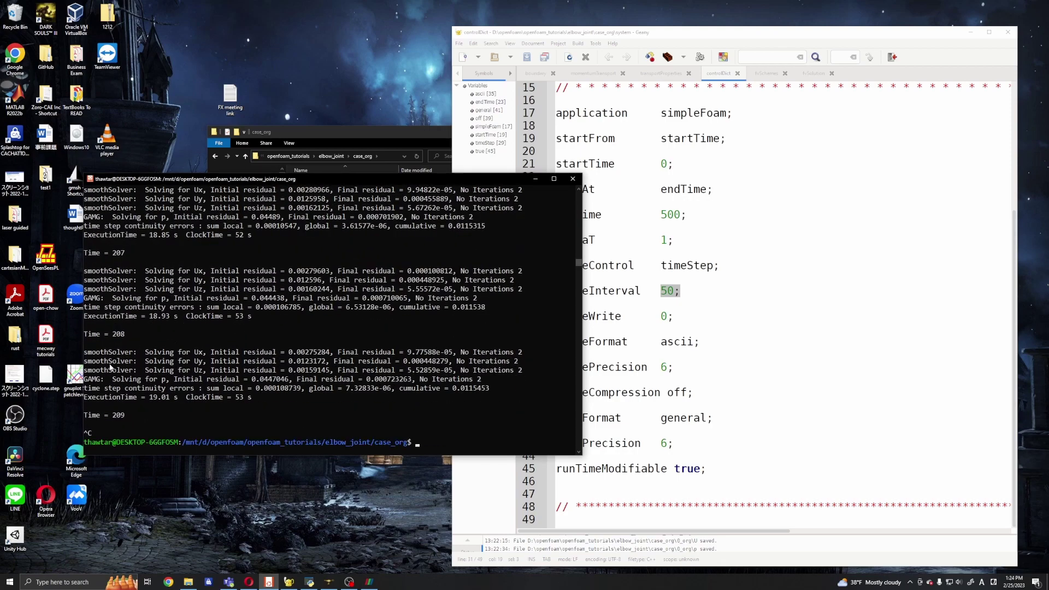
Confirm the 50, 100, 150 and 200 time folders exist in case_org
click(188, 582)
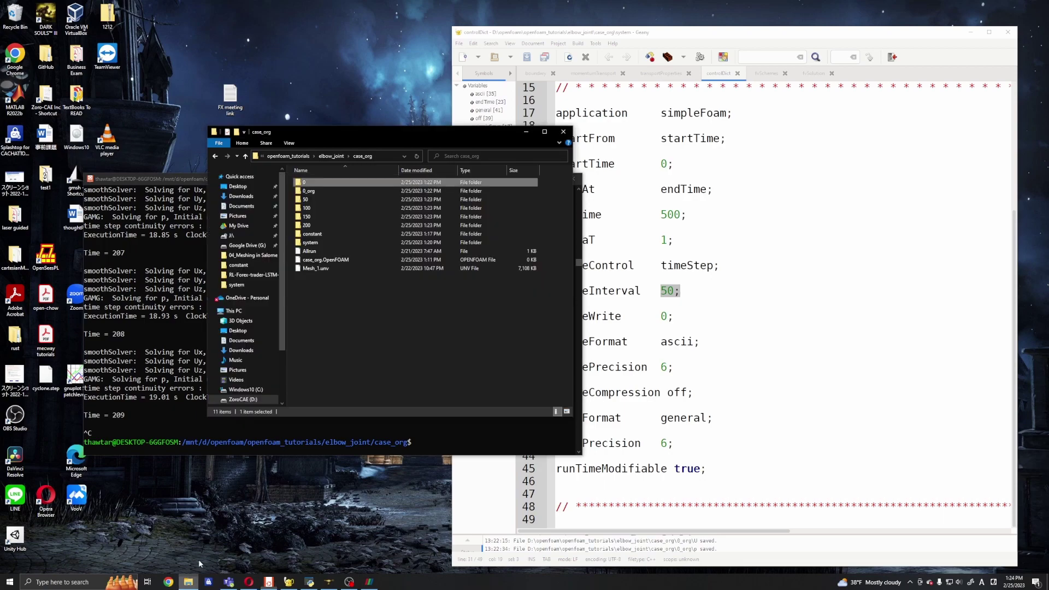
click(305, 200)
click(306, 208)
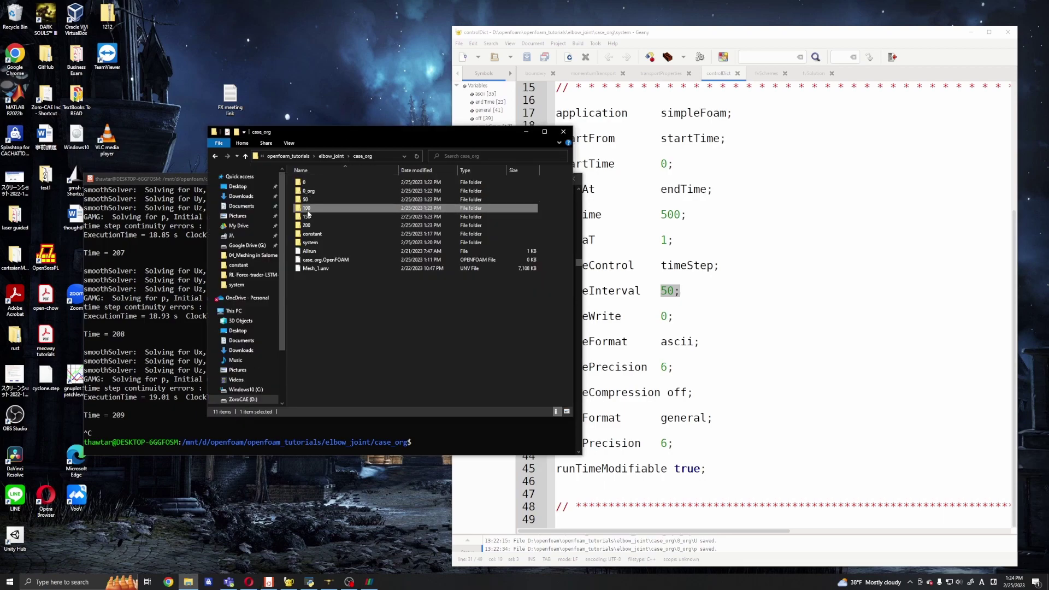
click(306, 216)
click(307, 225)
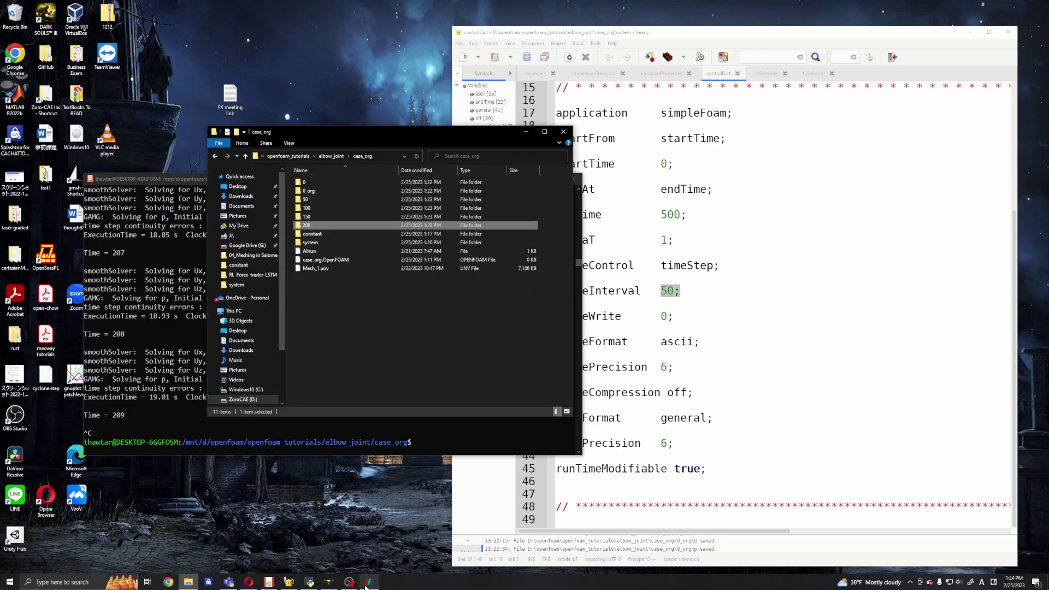
key(alt+Tab)
Reload the elbow case in ParaView with Skip Zero Time unchecked, then Refresh and Apply
drag(316, 194, 398, 299)
scroll(560, 298, up, 5)
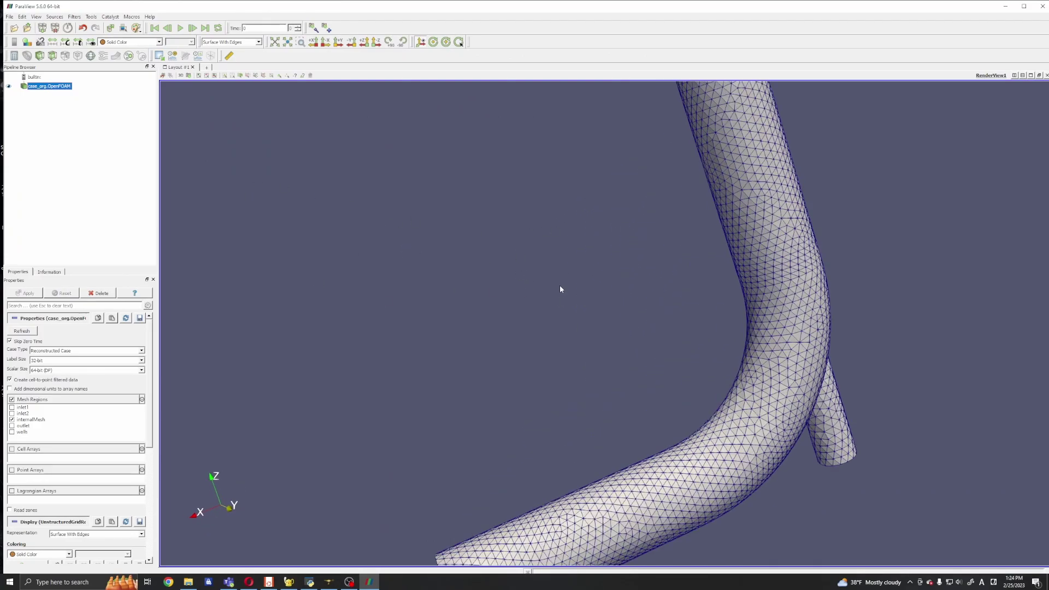
scroll(529, 272, down, 5)
drag(529, 271, 555, 283)
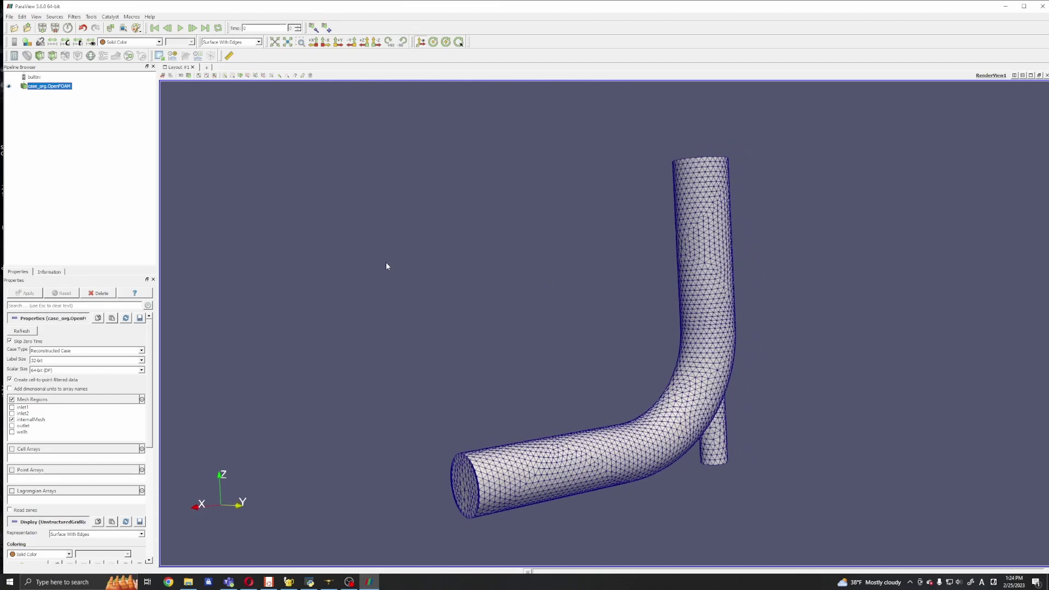
click(9, 341)
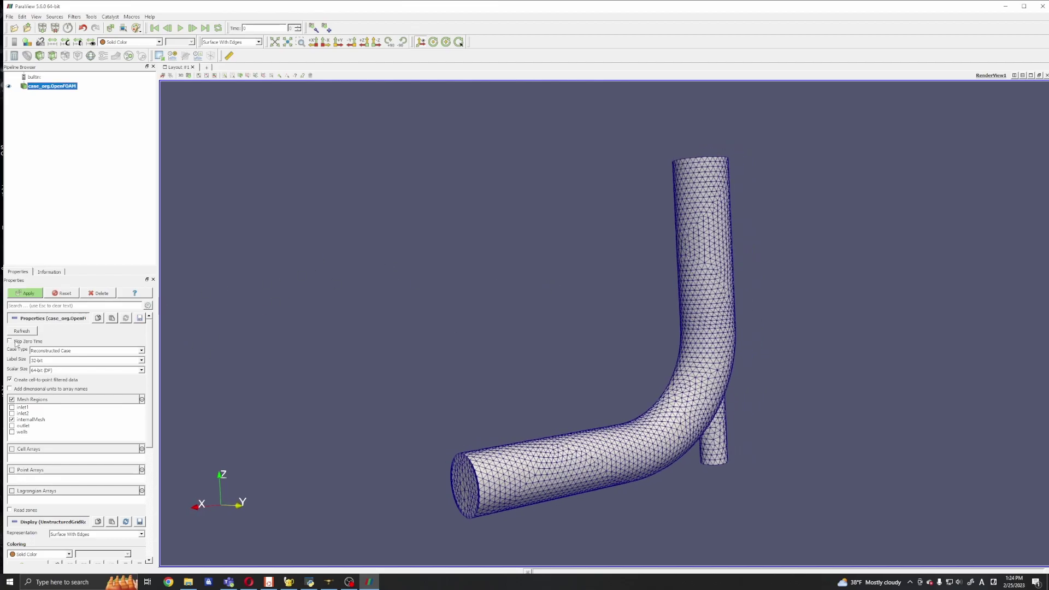
click(22, 331)
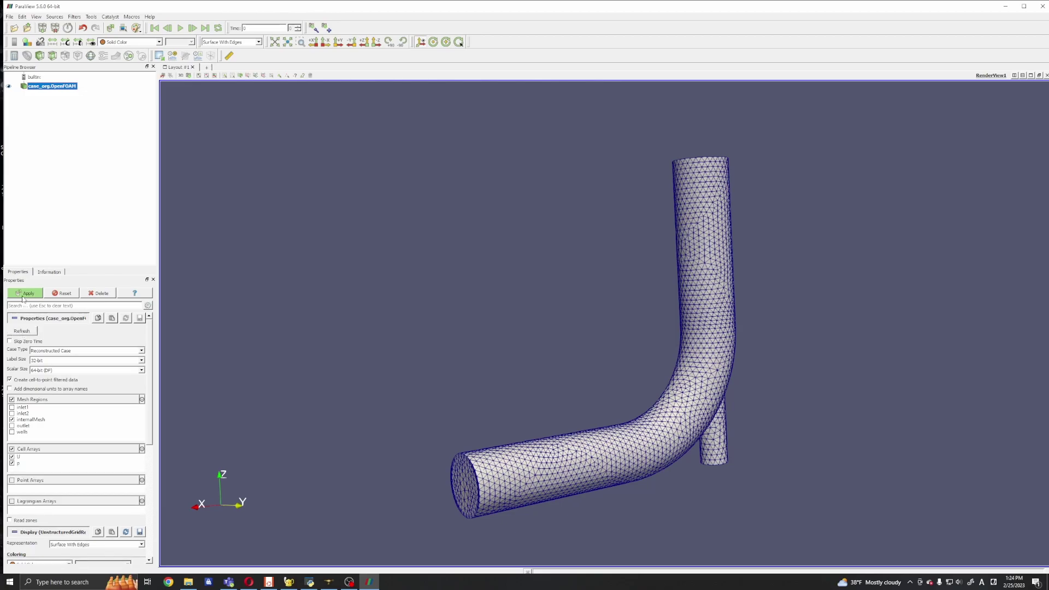
click(25, 293)
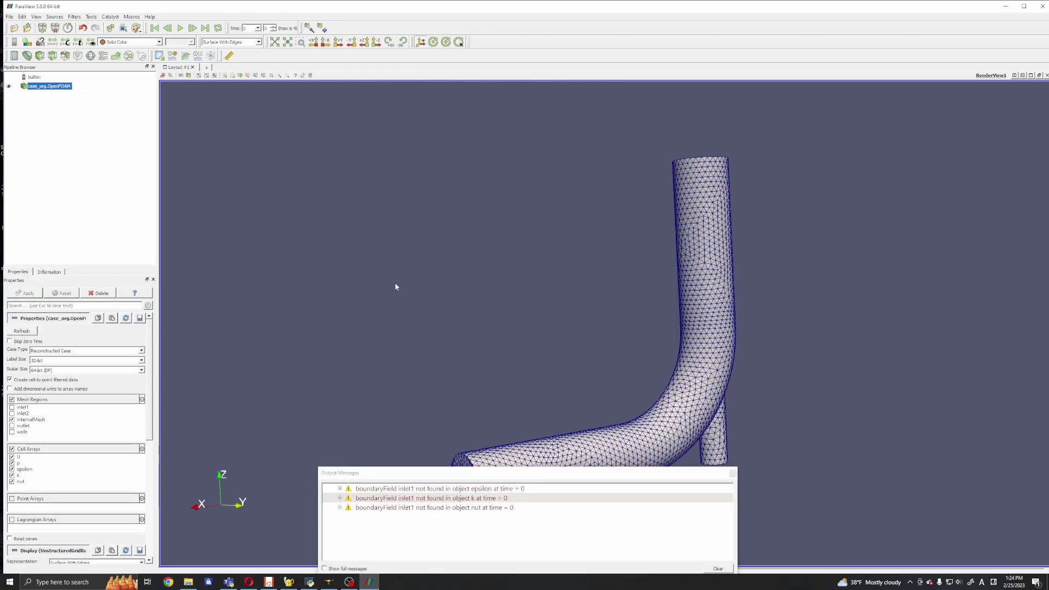
click(732, 473)
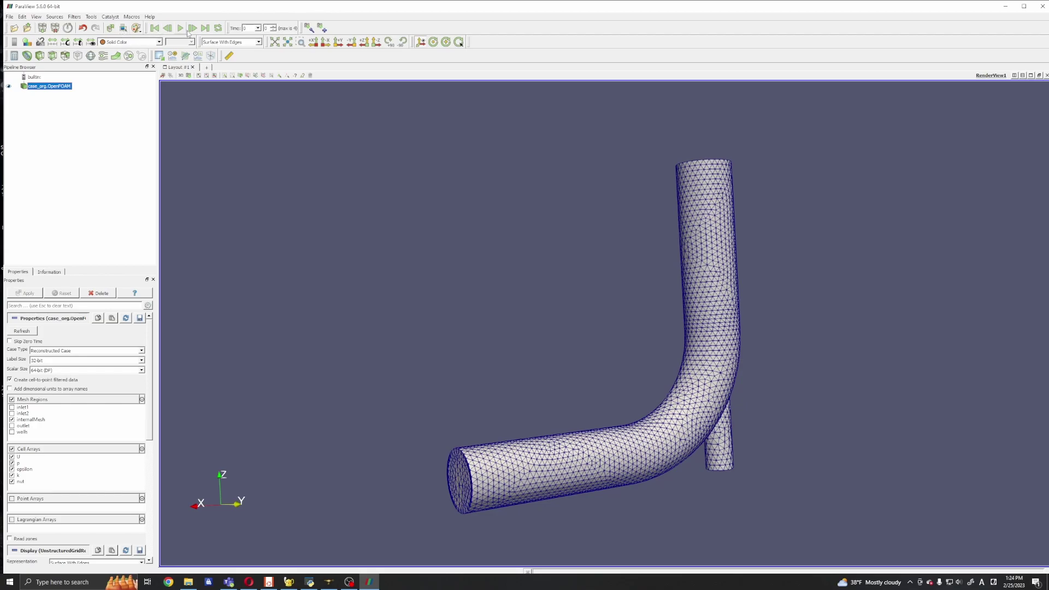
Colour the elbow by velocity U and advance to the next time step
click(112, 42)
click(139, 57)
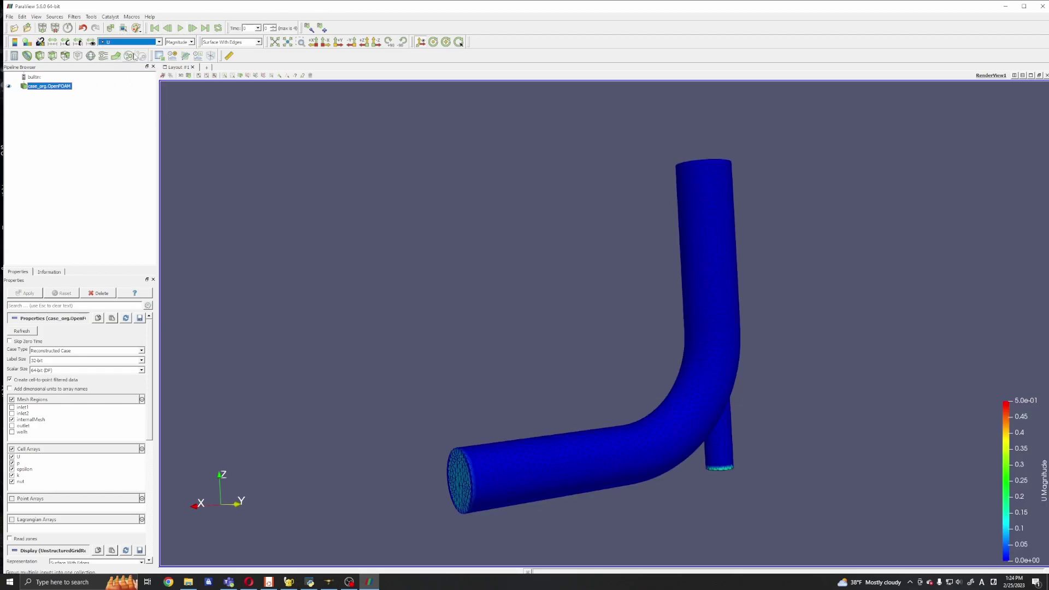
click(193, 30)
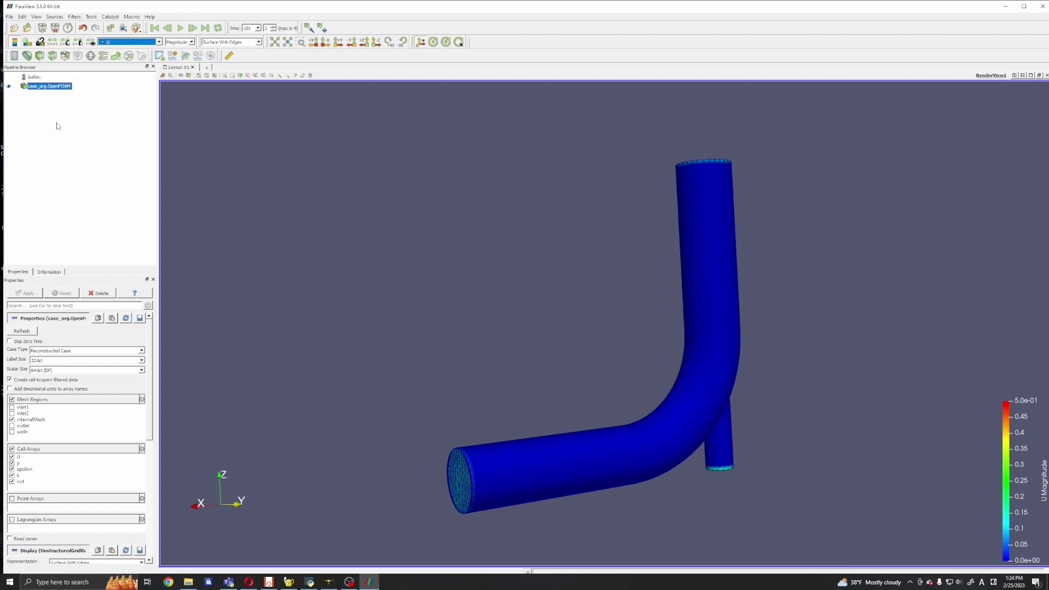
Add a Y-normal slice through the elbow and colour it by velocity magnitude
click(52, 56)
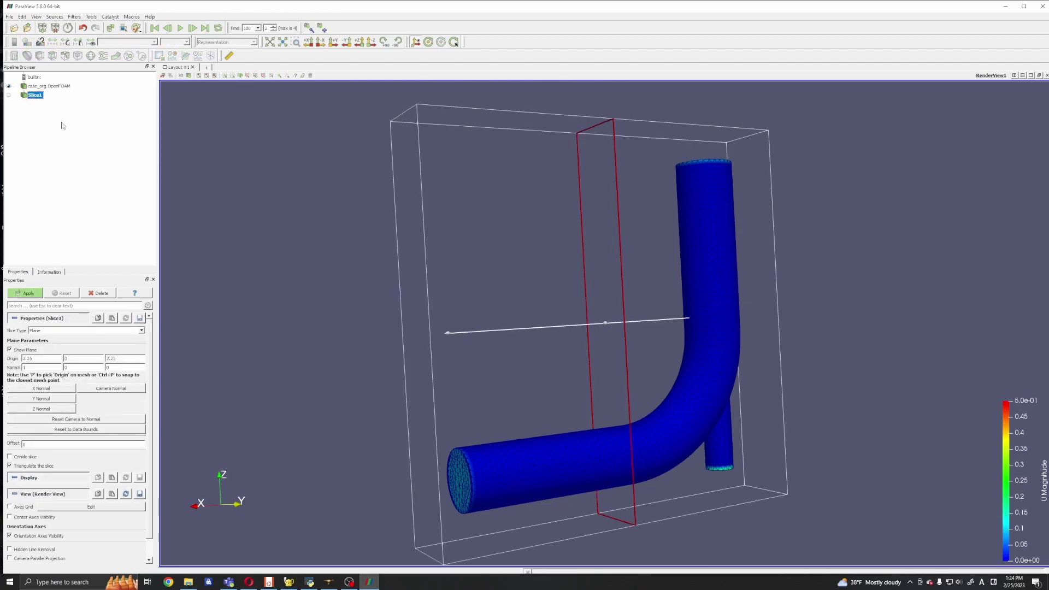
click(47, 401)
click(26, 294)
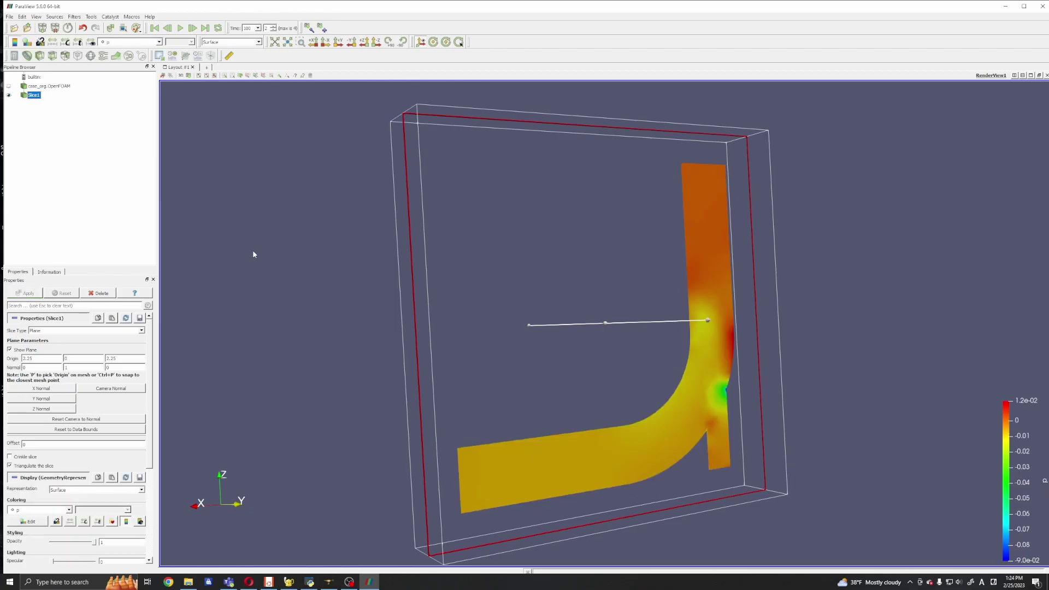
click(104, 42)
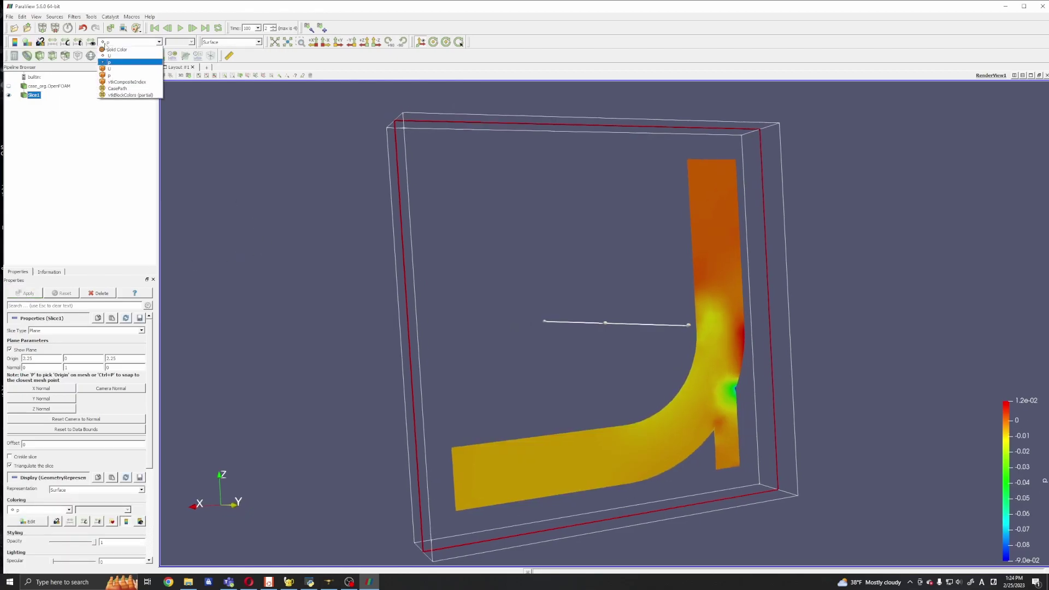
click(109, 68)
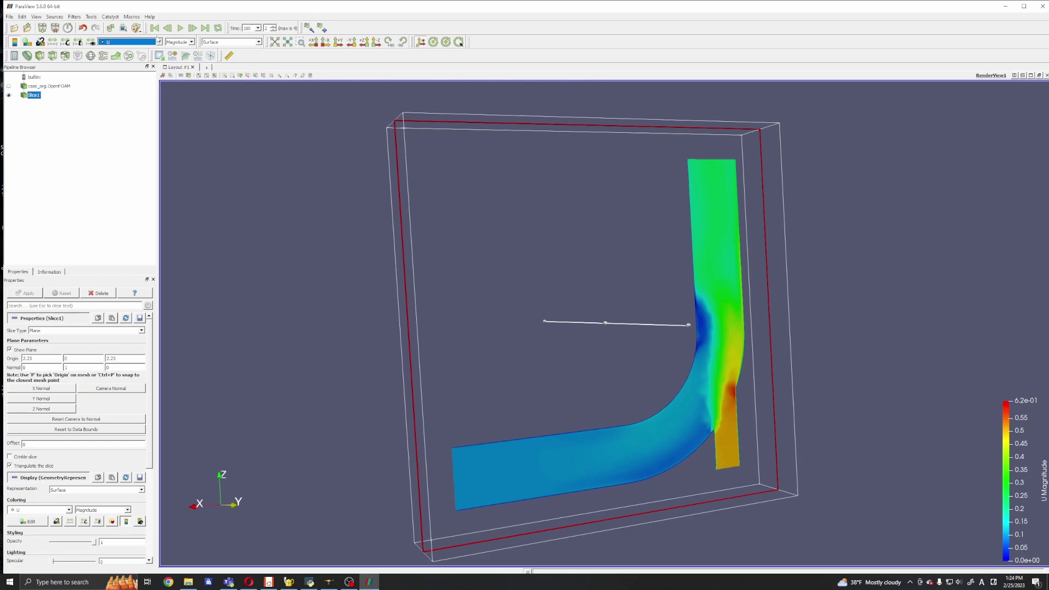
Rewind to the first time step, dismiss the boundary warnings, then step the slice to time 200
click(155, 28)
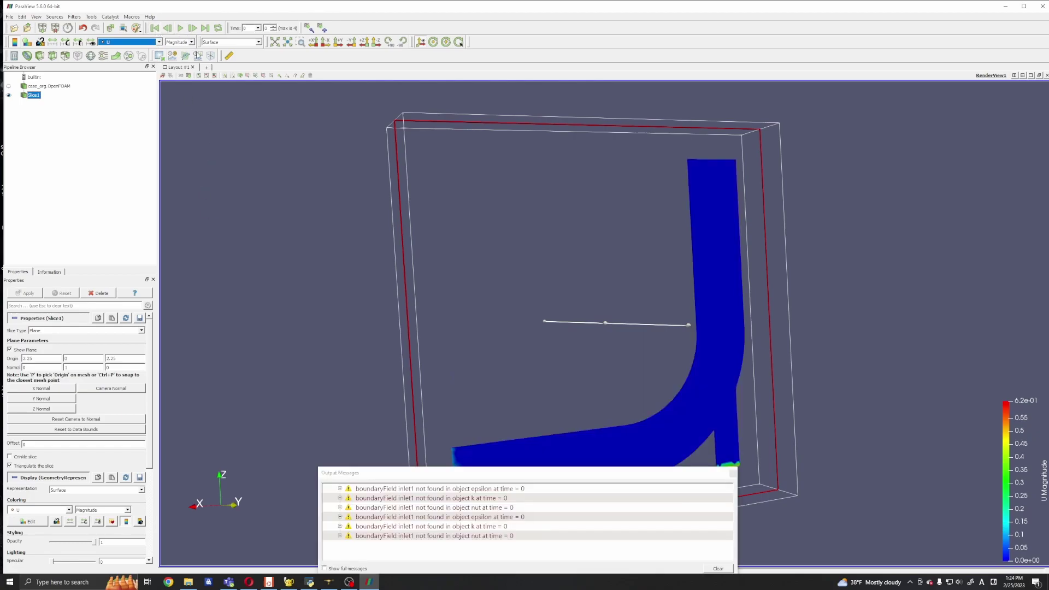
click(733, 473)
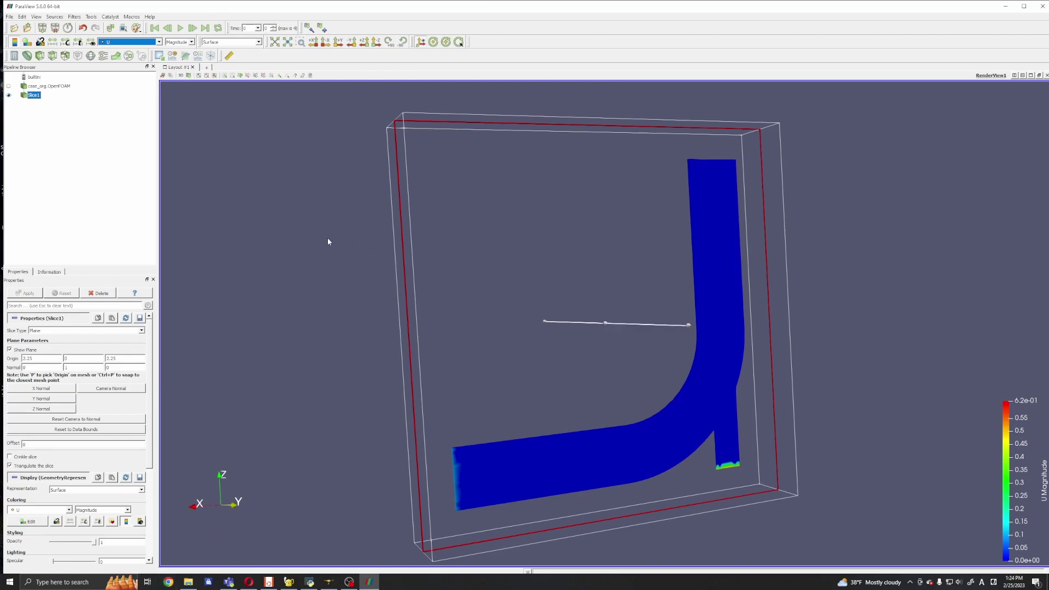
mouse_move(329, 244)
mouse_down()
mouse_move(327, 218)
mouse_move(304, 251)
mouse_move(314, 249)
mouse_up()
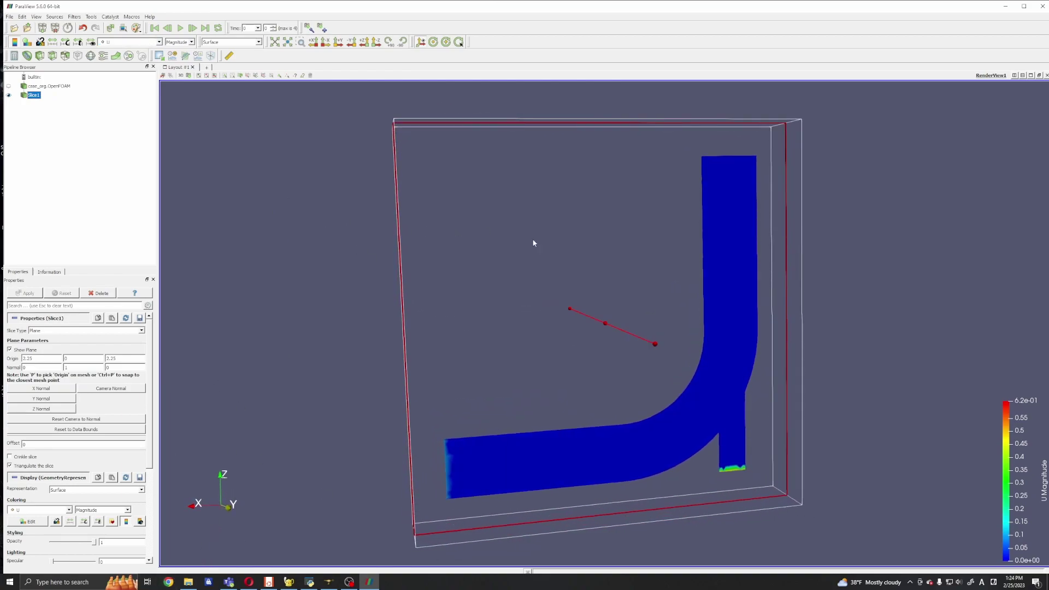
click(193, 29)
click(192, 28)
click(192, 28)
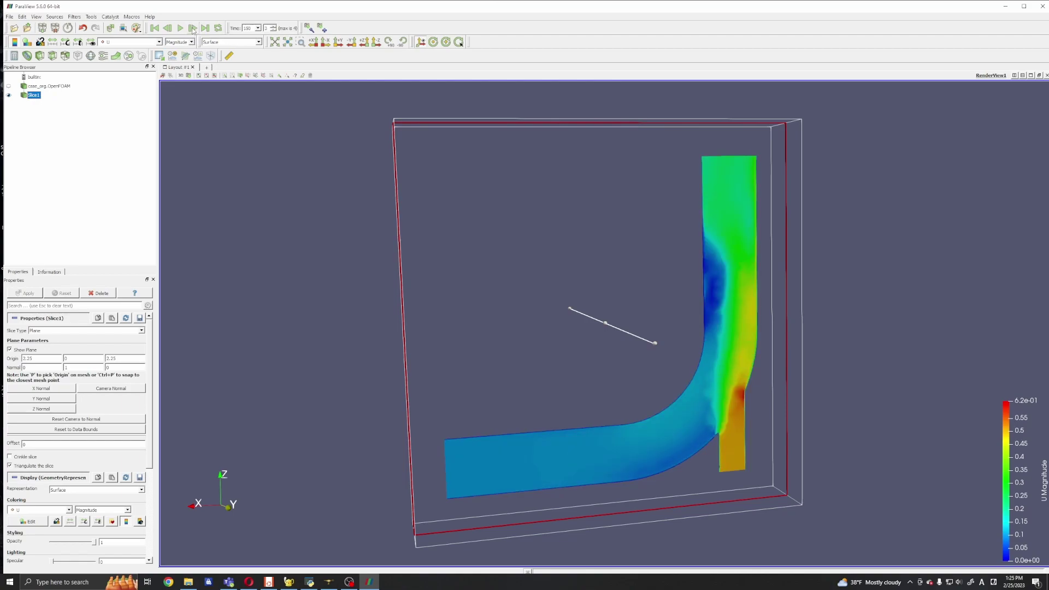
click(192, 28)
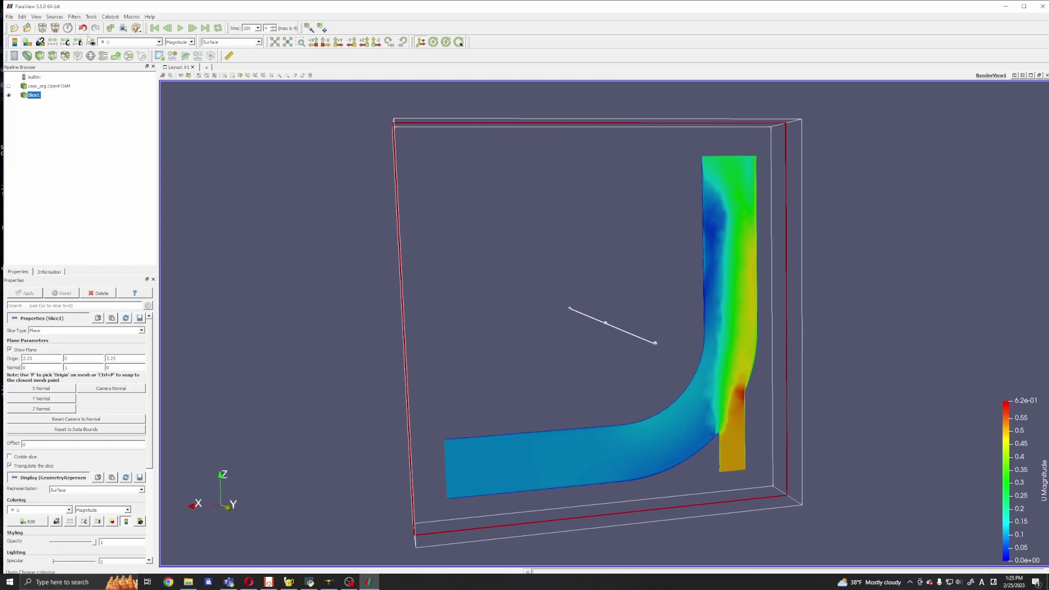
Recolour the slice by pressure p and select the case_org.OpenFOAM source
click(122, 42)
click(116, 63)
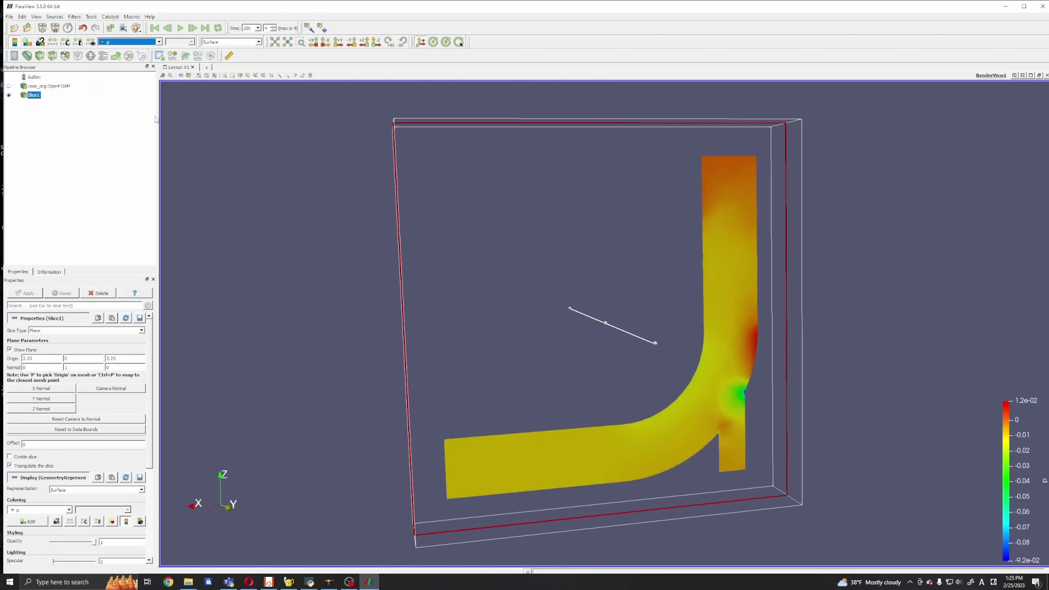
click(53, 86)
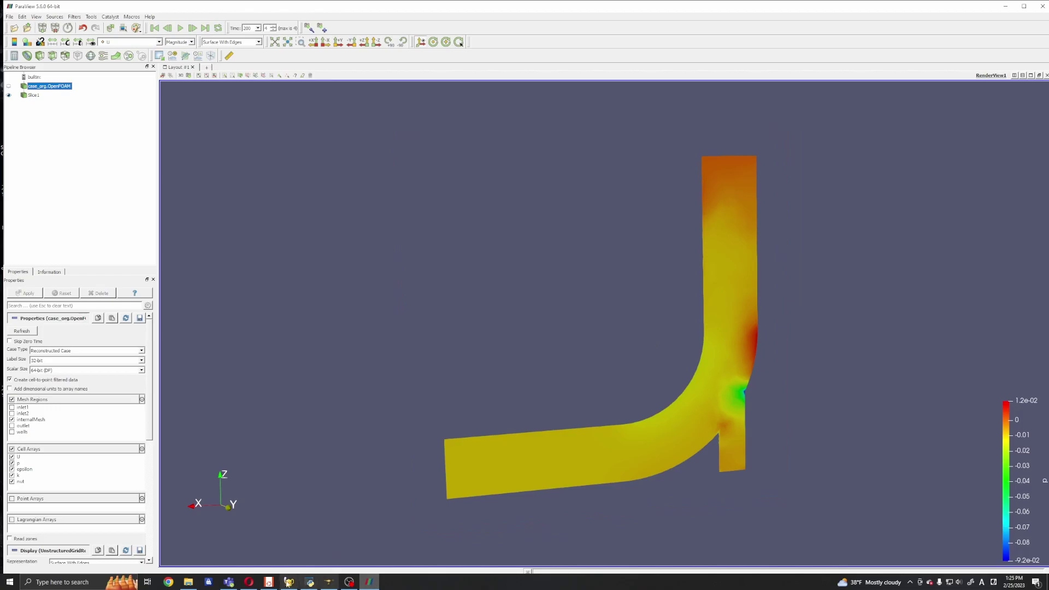
Check the solver output in the terminal, close it, and level the tilted slice
click(268, 581)
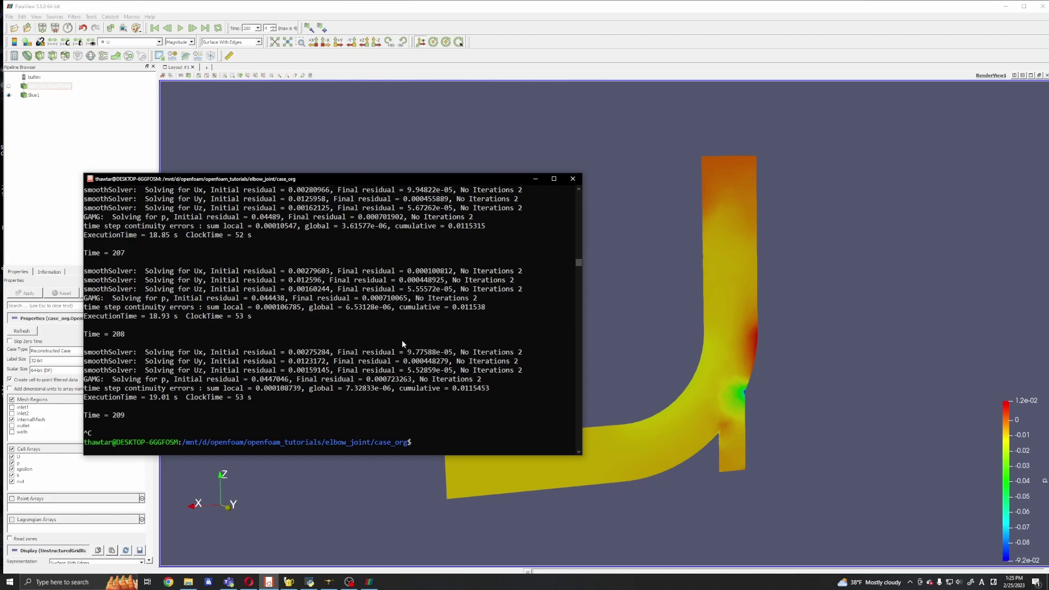
click(572, 178)
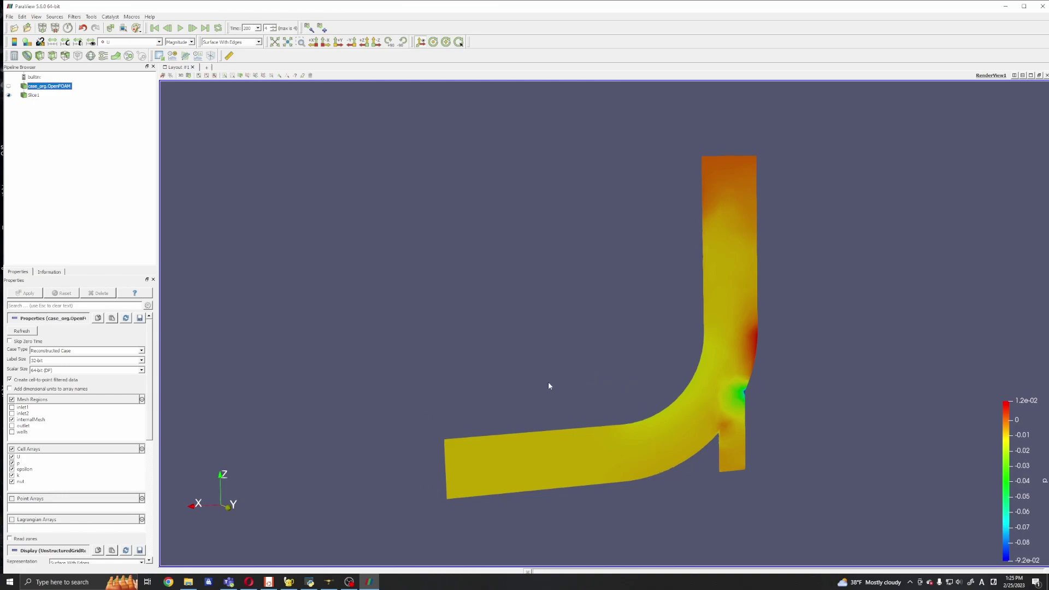
mouse_move(548, 385)
mouse_down()
mouse_move(541, 353)
mouse_move(536, 375)
mouse_up()
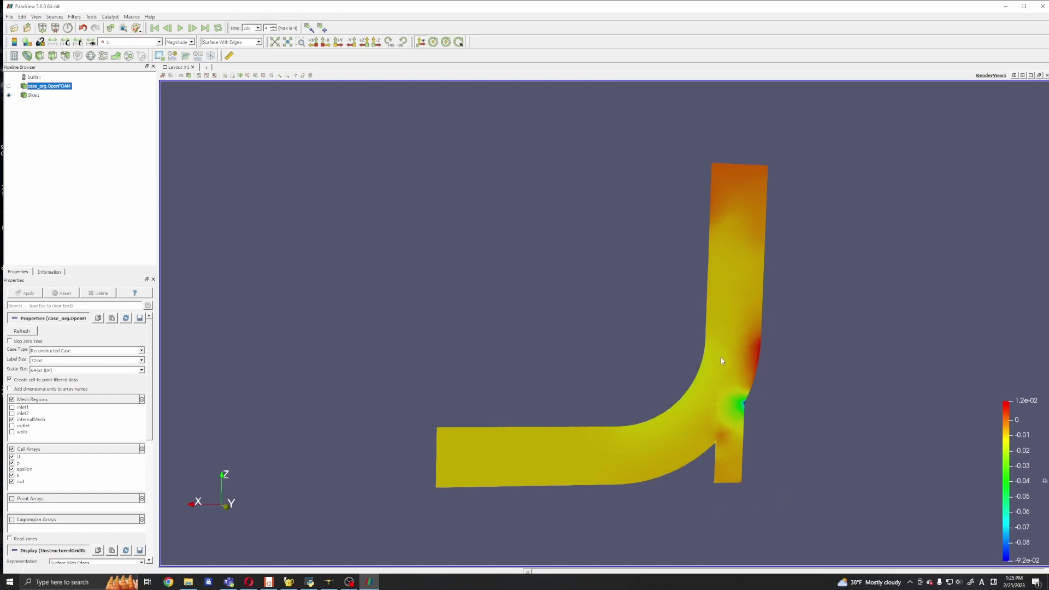
Colour Slice1 by velocity U magnitude at time 200 and turn it face-on
click(117, 42)
click(114, 56)
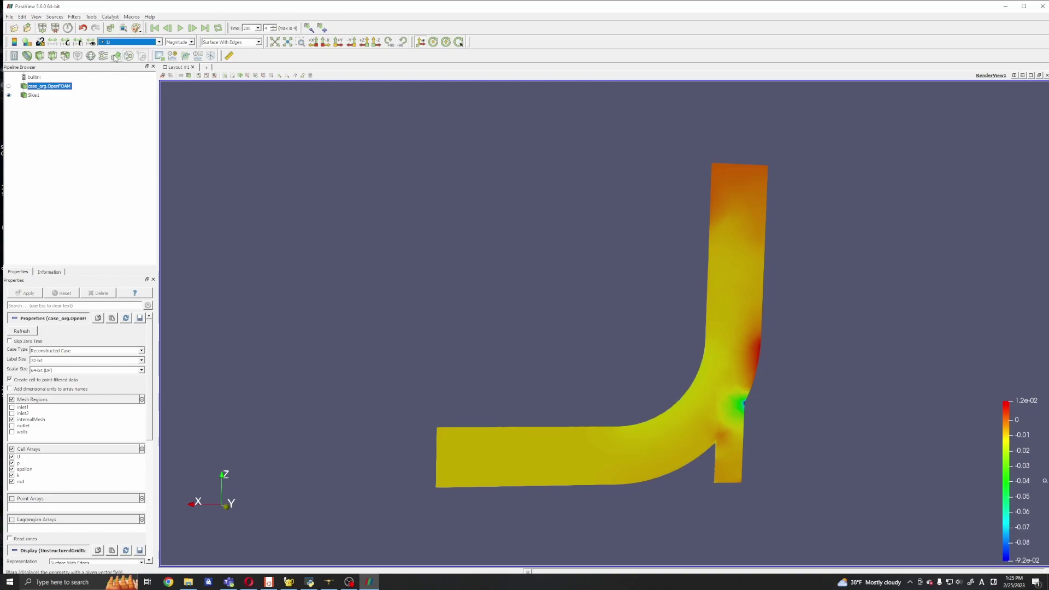
click(32, 95)
click(126, 42)
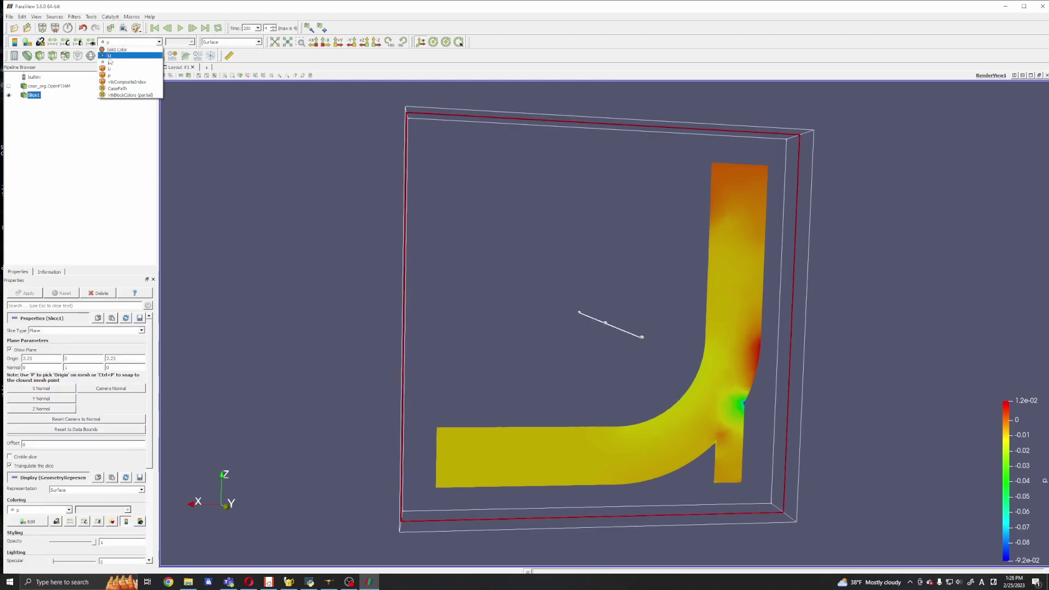
click(115, 63)
drag(320, 213, 298, 213)
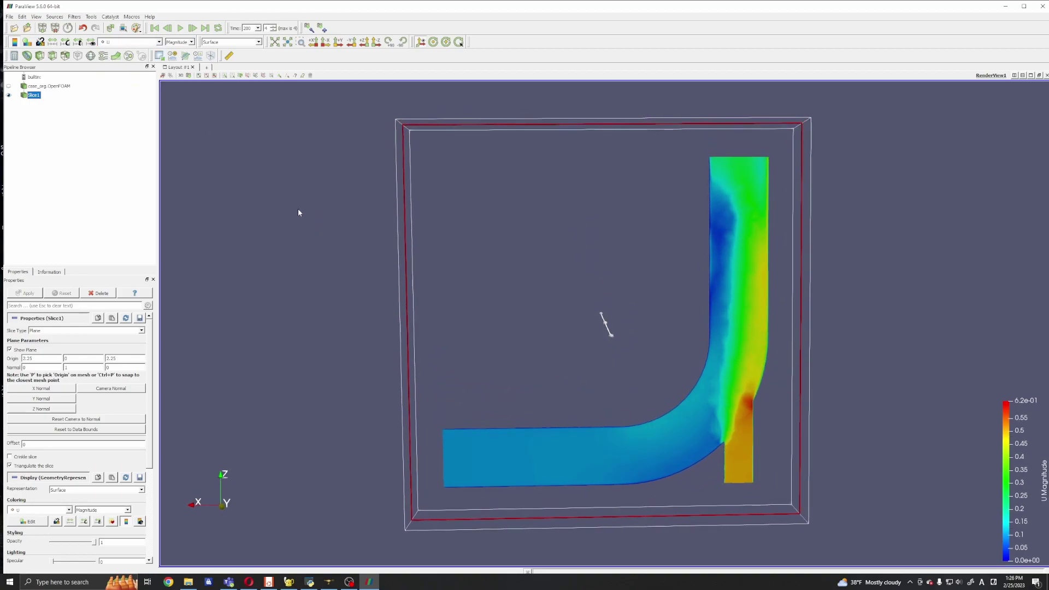